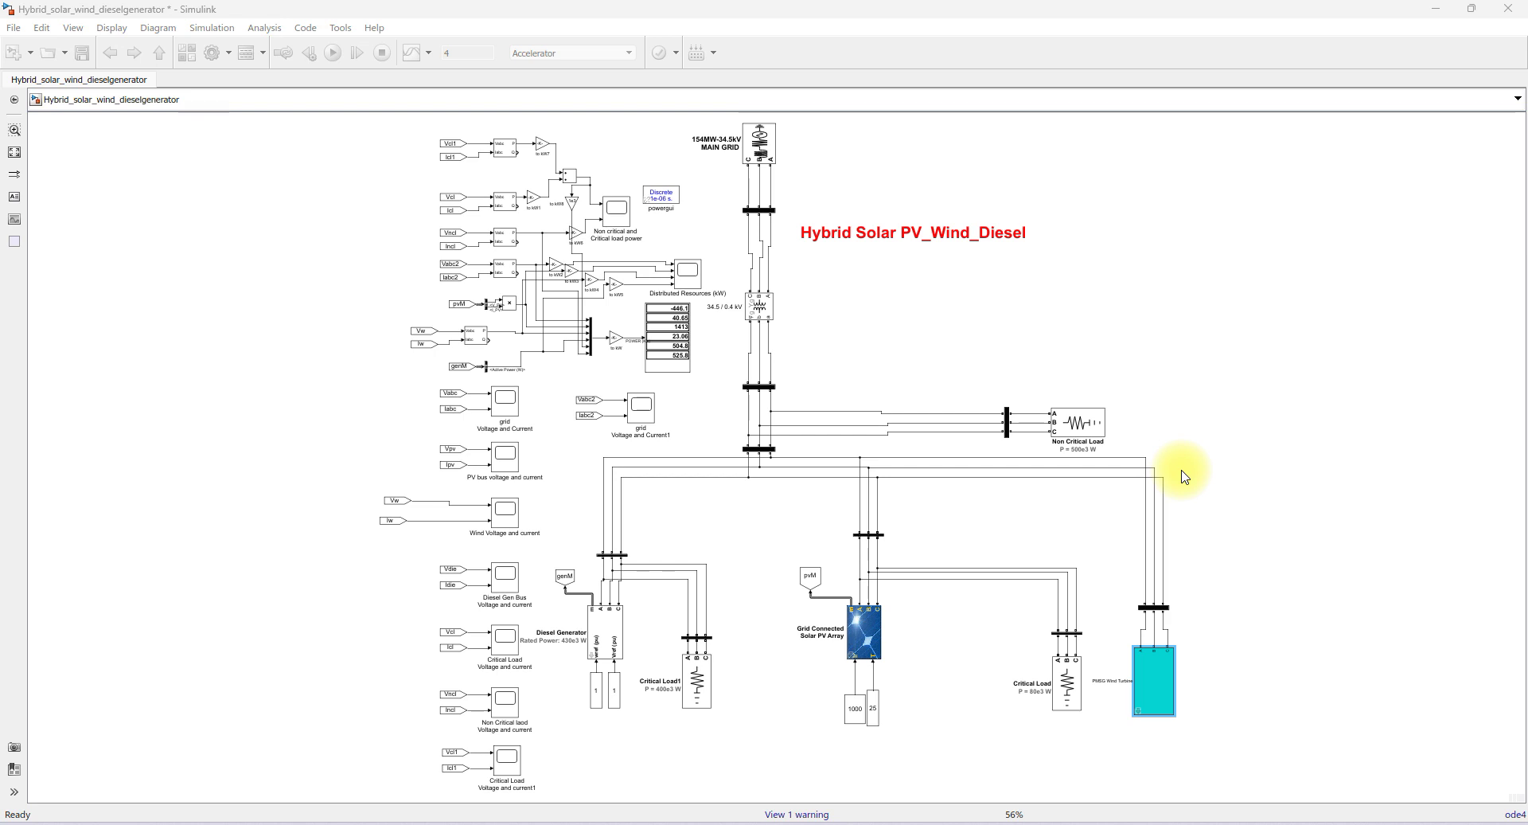
- Mark the line below the main grid with freehand ink, then clear the ink
{"action": "key", "text": "F9"}
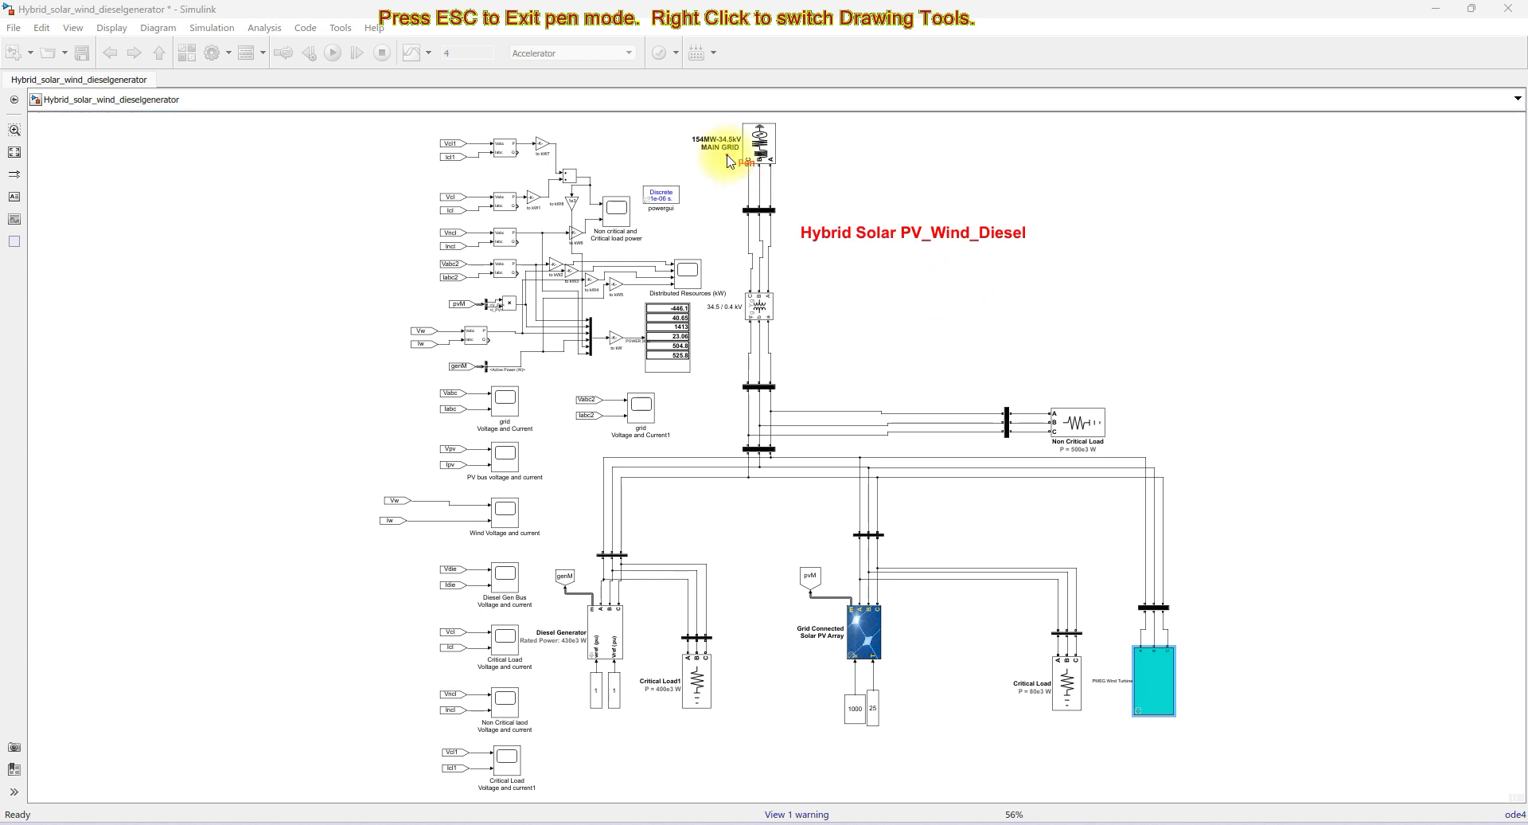
{"action": "mouse_move", "coordinate": [726, 161]}
{"action": "left_mouse_down"}
{"action": "mouse_move", "coordinate": [753, 187]}
{"action": "mouse_move", "coordinate": [773, 159]}
{"action": "left_mouse_up"}
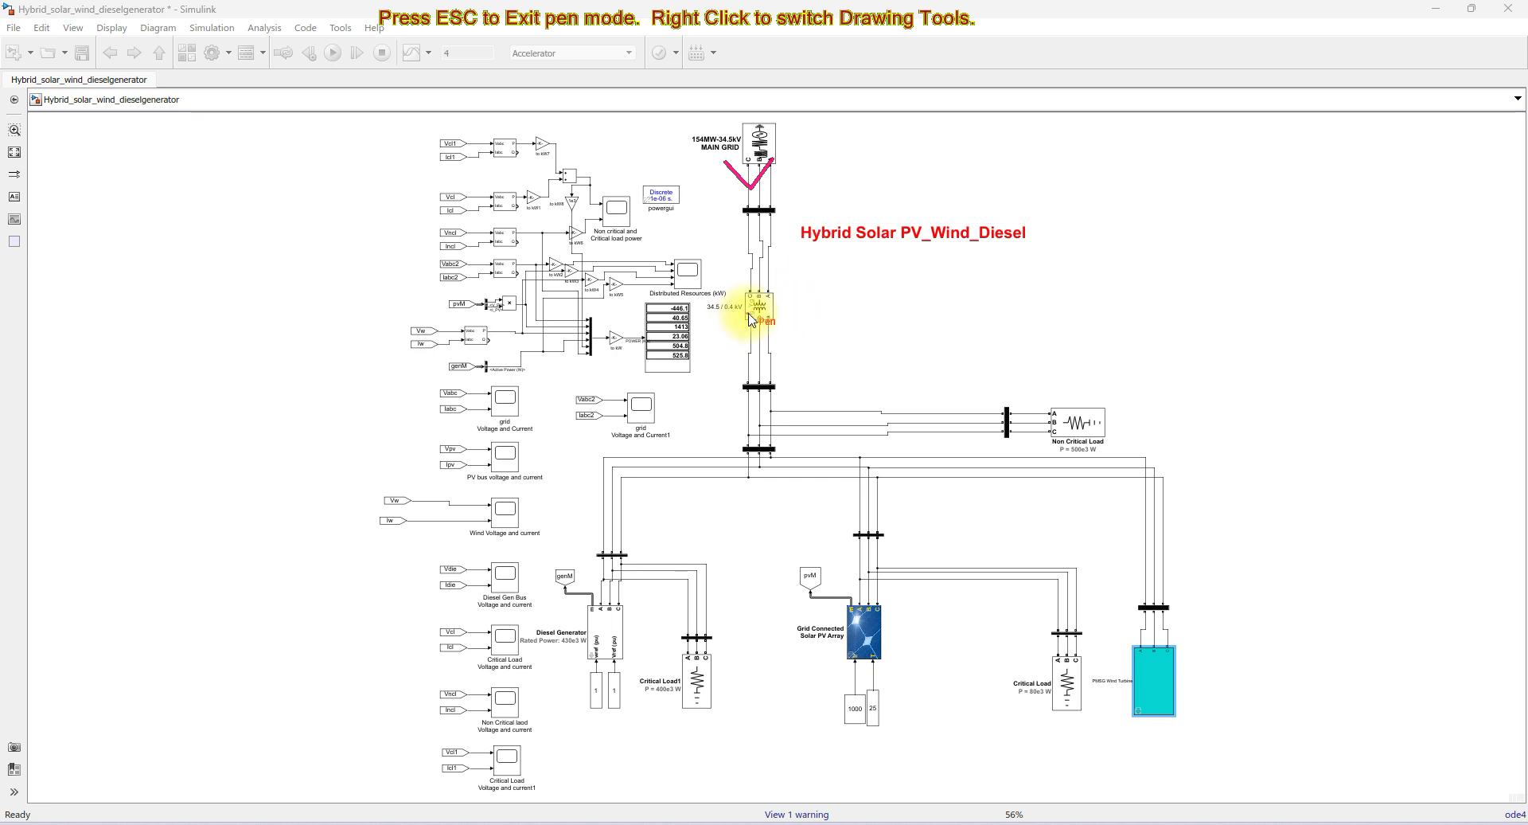
{"action": "key", "text": "Escape"}
{"action": "scroll", "coordinate": [752, 322], "scroll_direction": "up", "scroll_amount": 3}
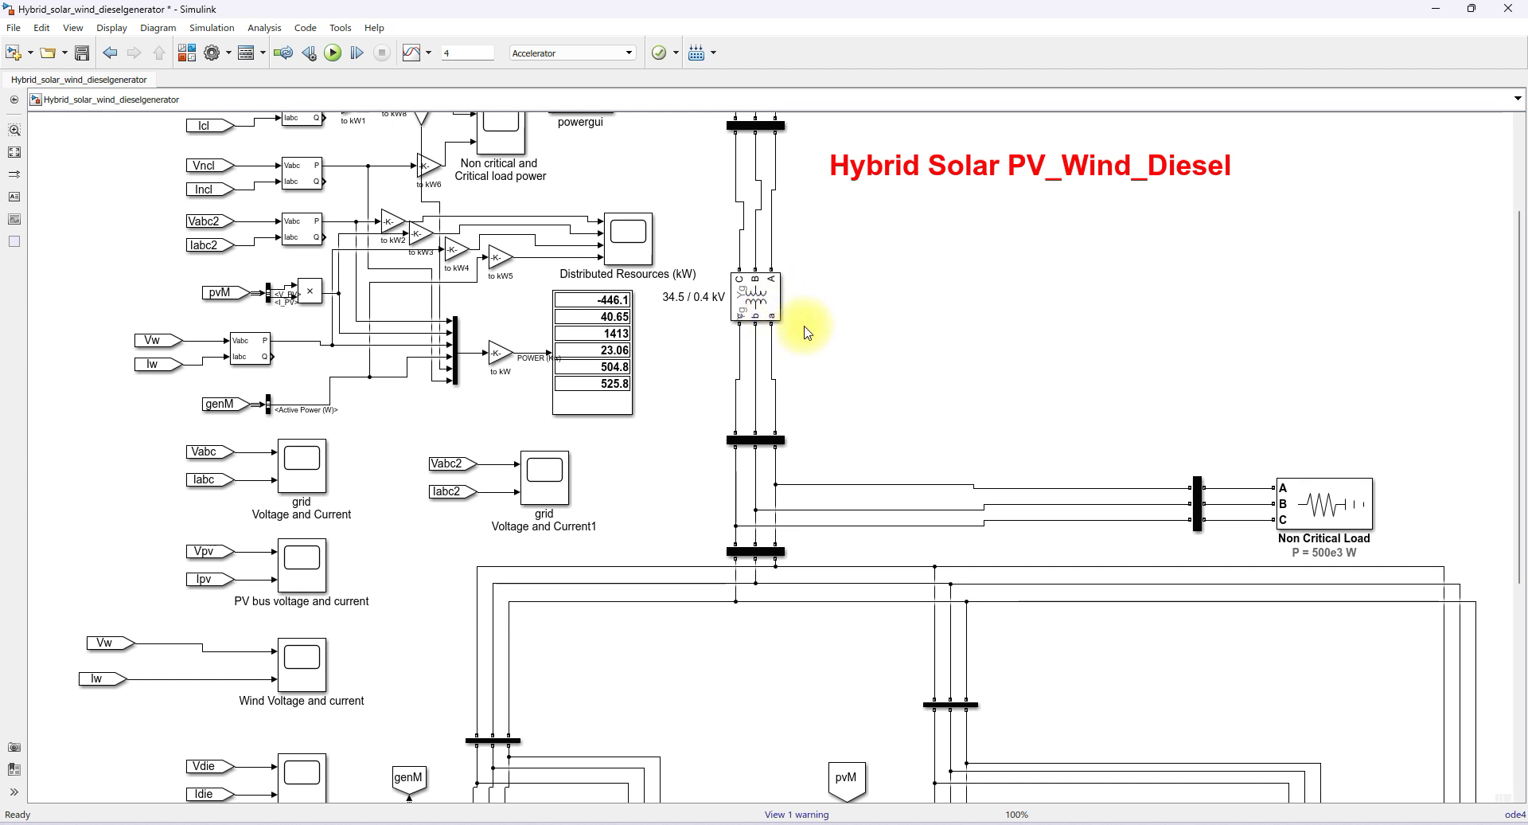
{"action": "scroll", "coordinate": [809, 332], "scroll_direction": "down", "scroll_amount": 3}
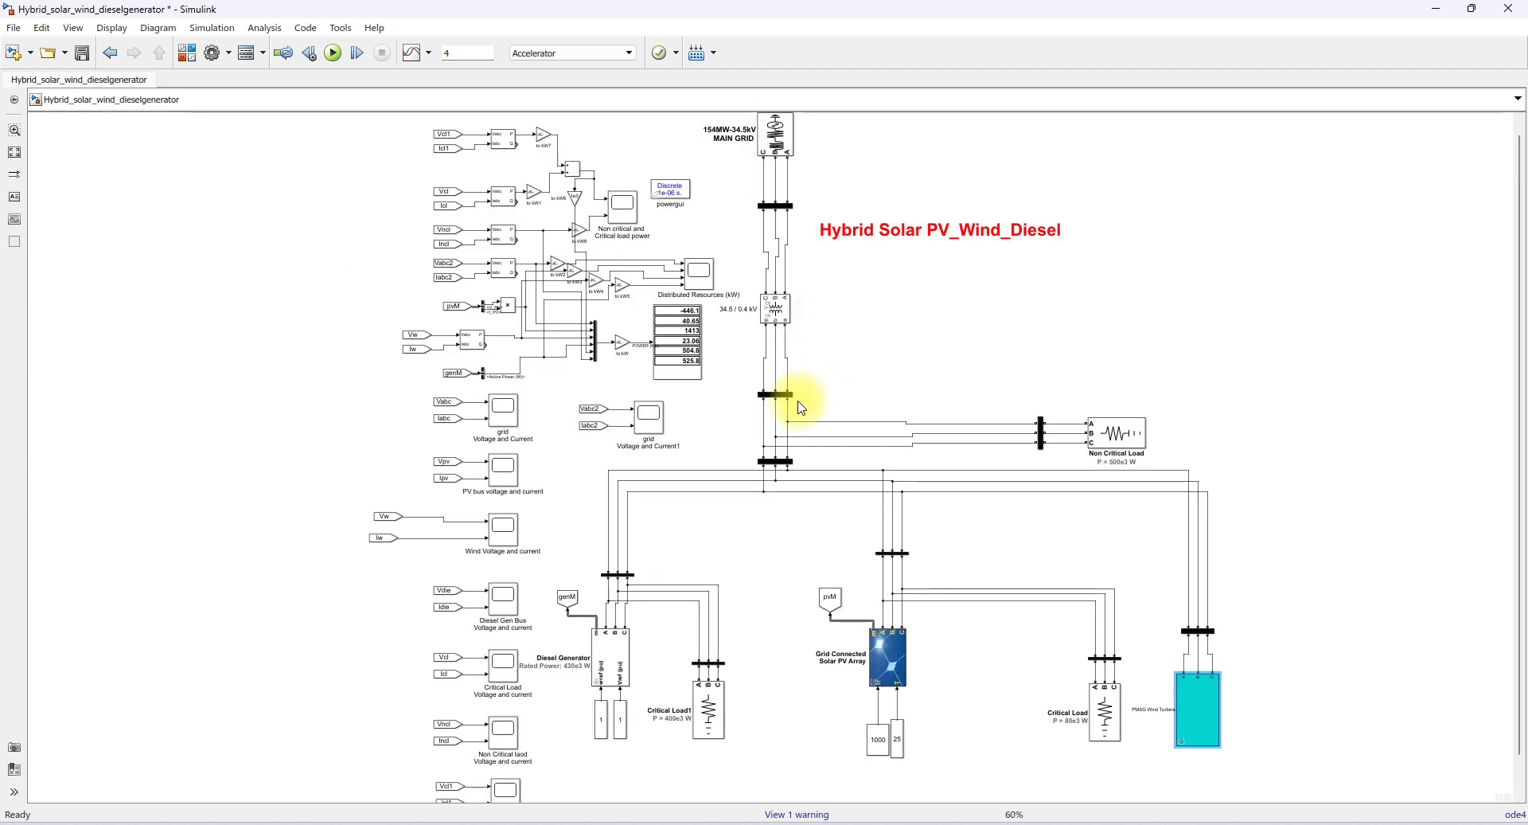
- Ink-mark the PV array, wind turbine, diesel generator and all three loads
{"action": "key", "text": "ctrl+2"}
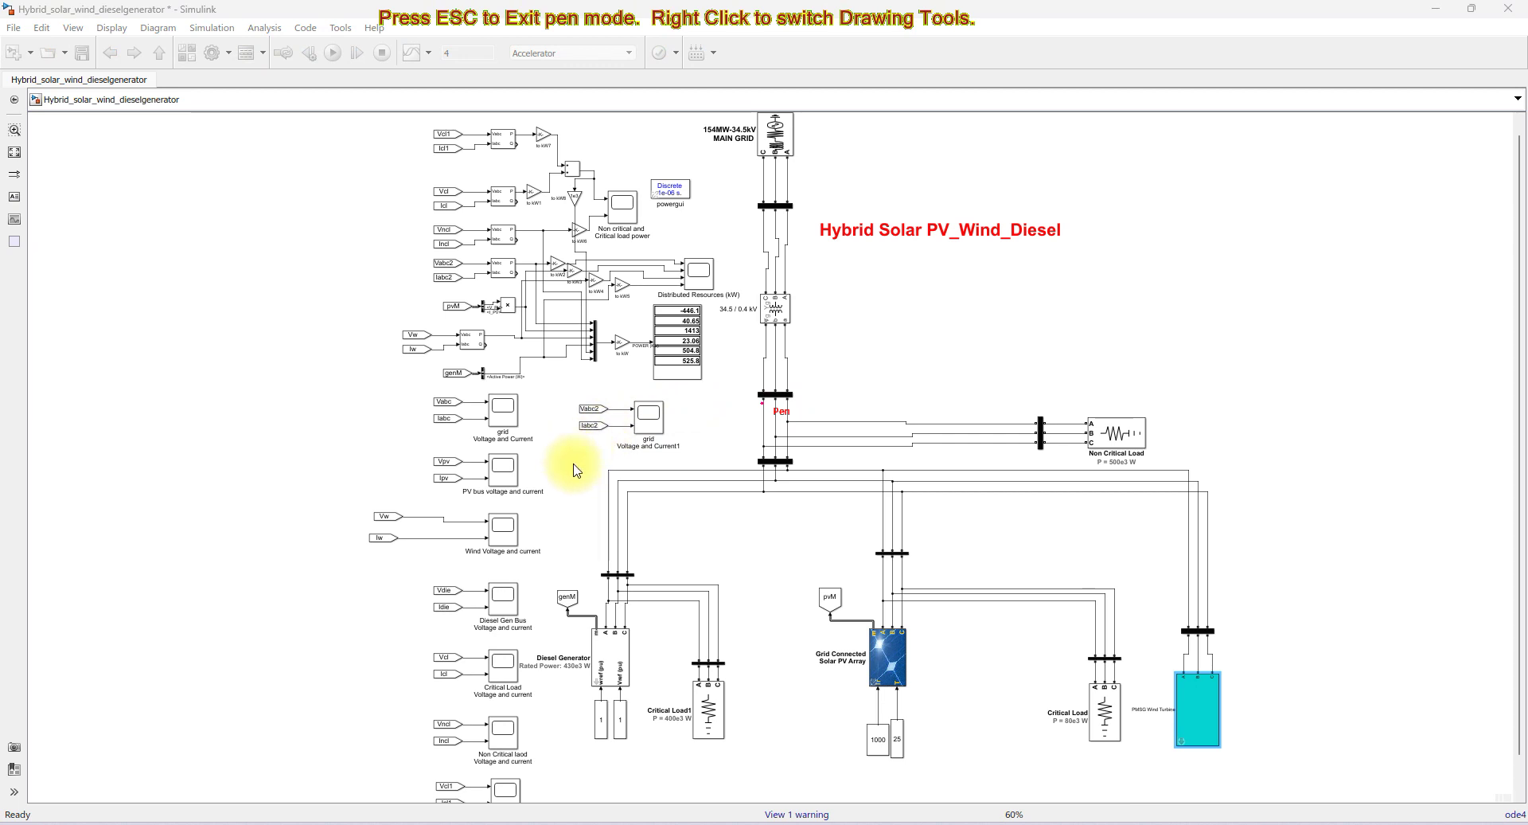
{"action": "mouse_move", "coordinate": [571, 458]}
{"action": "left_mouse_down"}
{"action": "mouse_move", "coordinate": [556, 724]}
{"action": "mouse_move", "coordinate": [882, 767]}
{"action": "mouse_move", "coordinate": [1242, 760]}
{"action": "mouse_move", "coordinate": [1250, 629]}
{"action": "mouse_move", "coordinate": [1221, 426]}
{"action": "mouse_move", "coordinate": [1187, 389]}
{"action": "mouse_move", "coordinate": [615, 391]}
{"action": "mouse_move", "coordinate": [567, 402]}
{"action": "mouse_move", "coordinate": [576, 460]}
{"action": "left_mouse_up"}
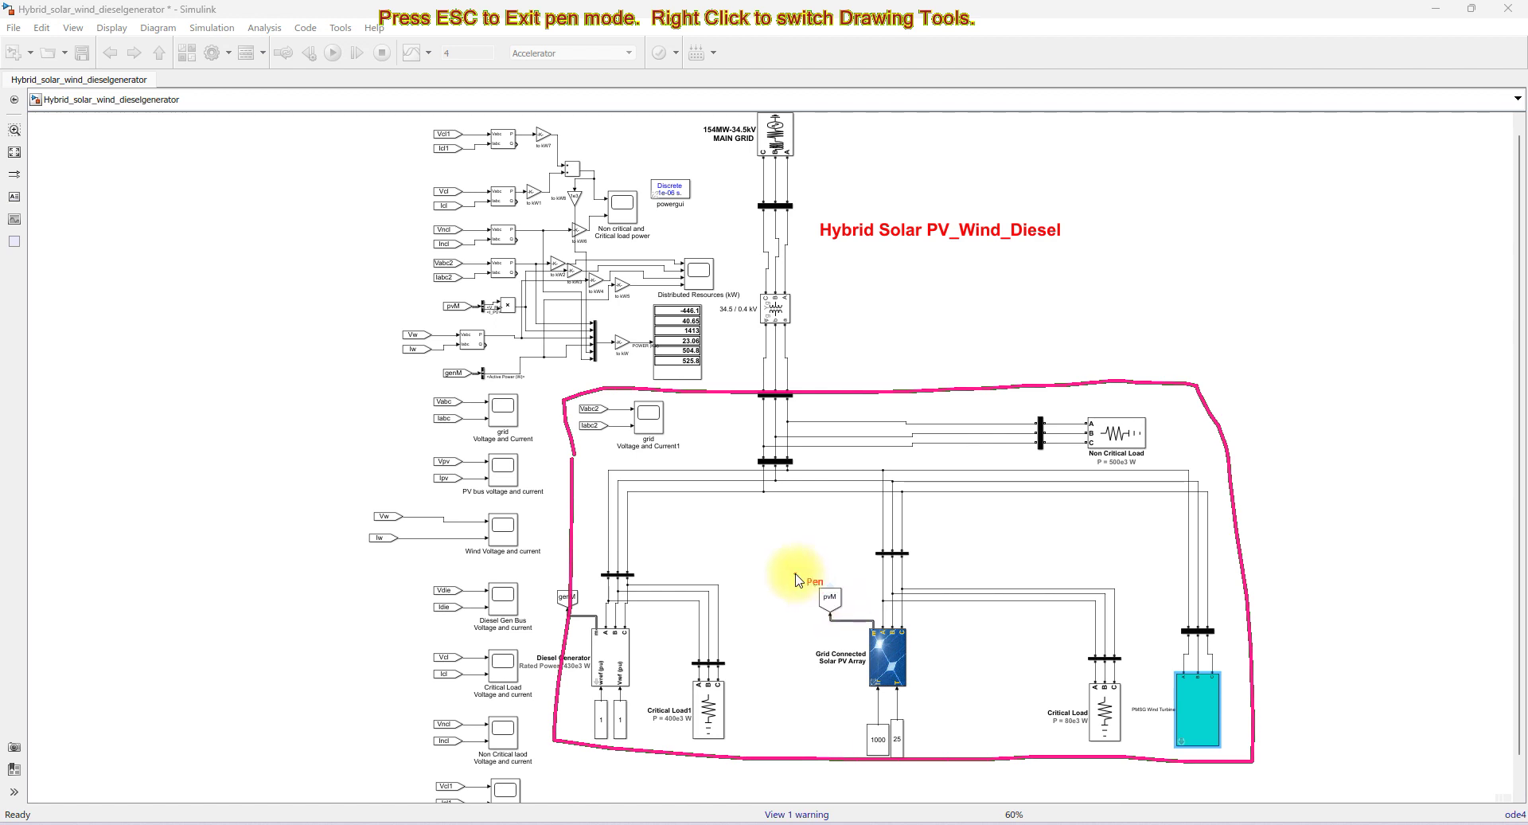
{"action": "left_click_drag", "start_coordinate": [820, 678], "coordinate": [876, 662]}
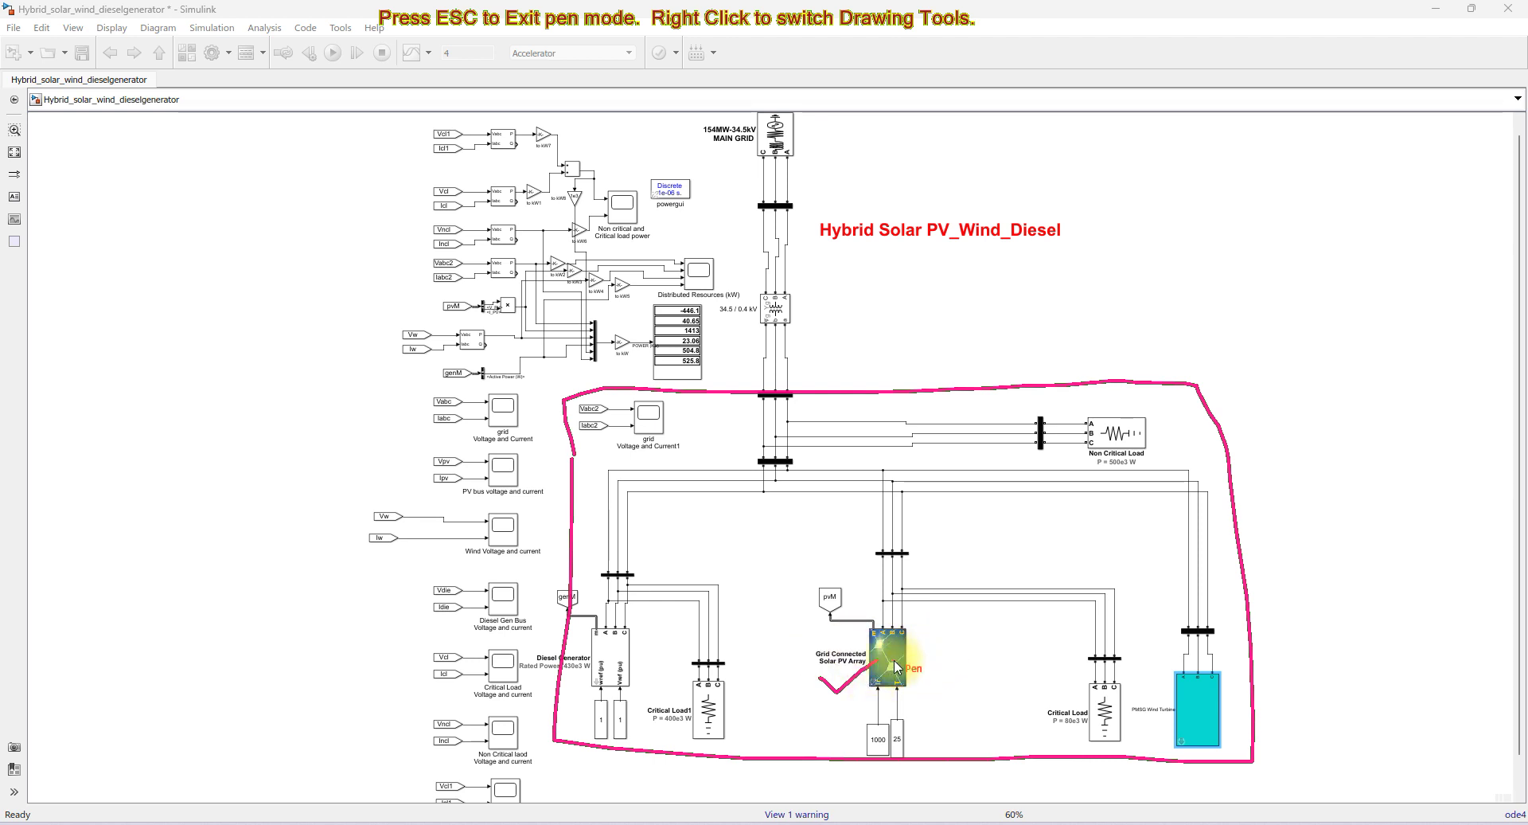
{"action": "left_click_drag", "start_coordinate": [1146, 695], "coordinate": [1211, 675]}
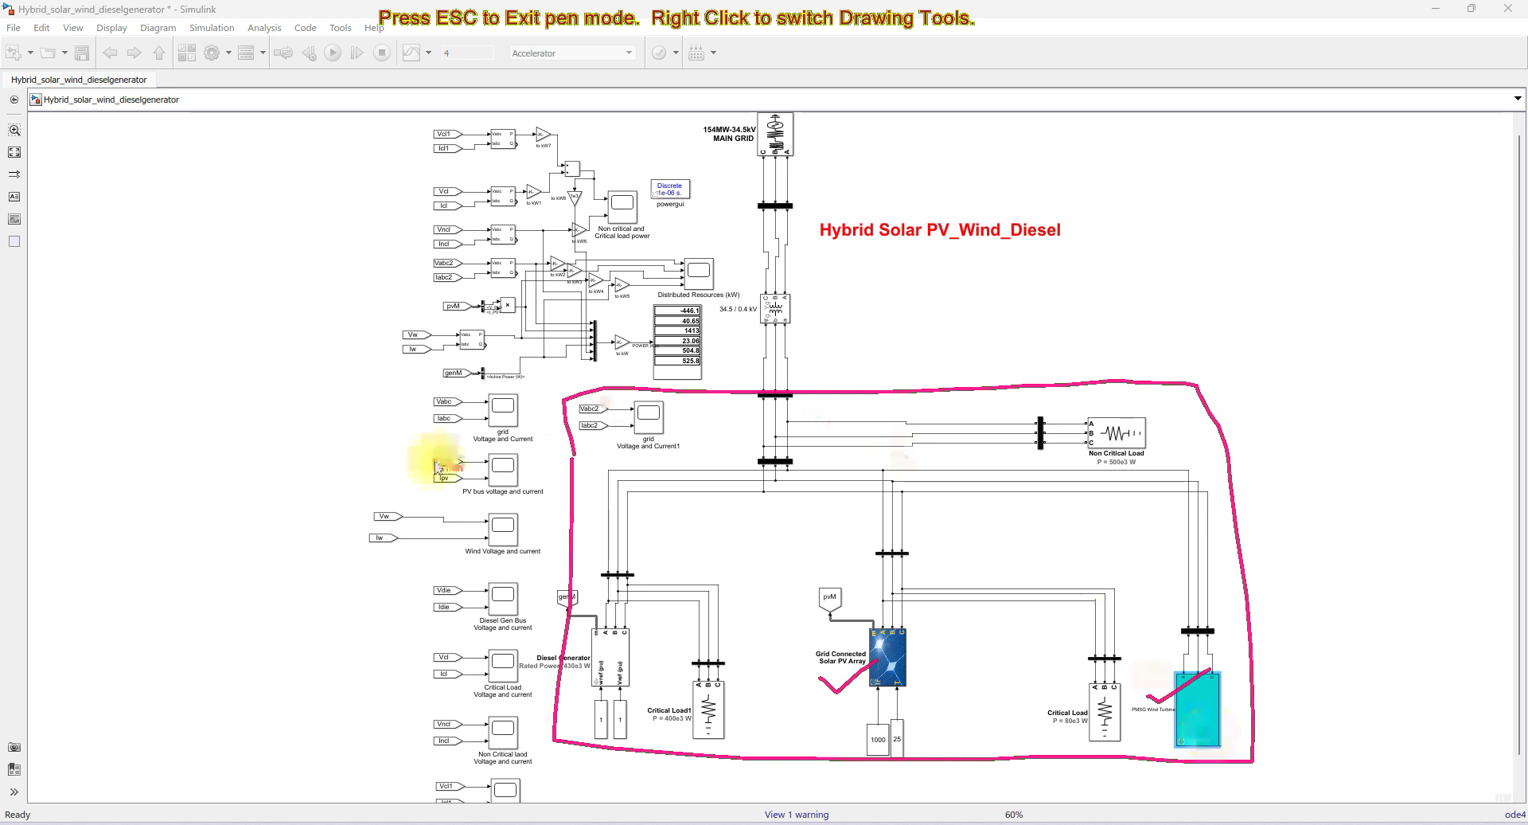
{"action": "left_click_drag", "start_coordinate": [585, 635], "coordinate": [638, 619]}
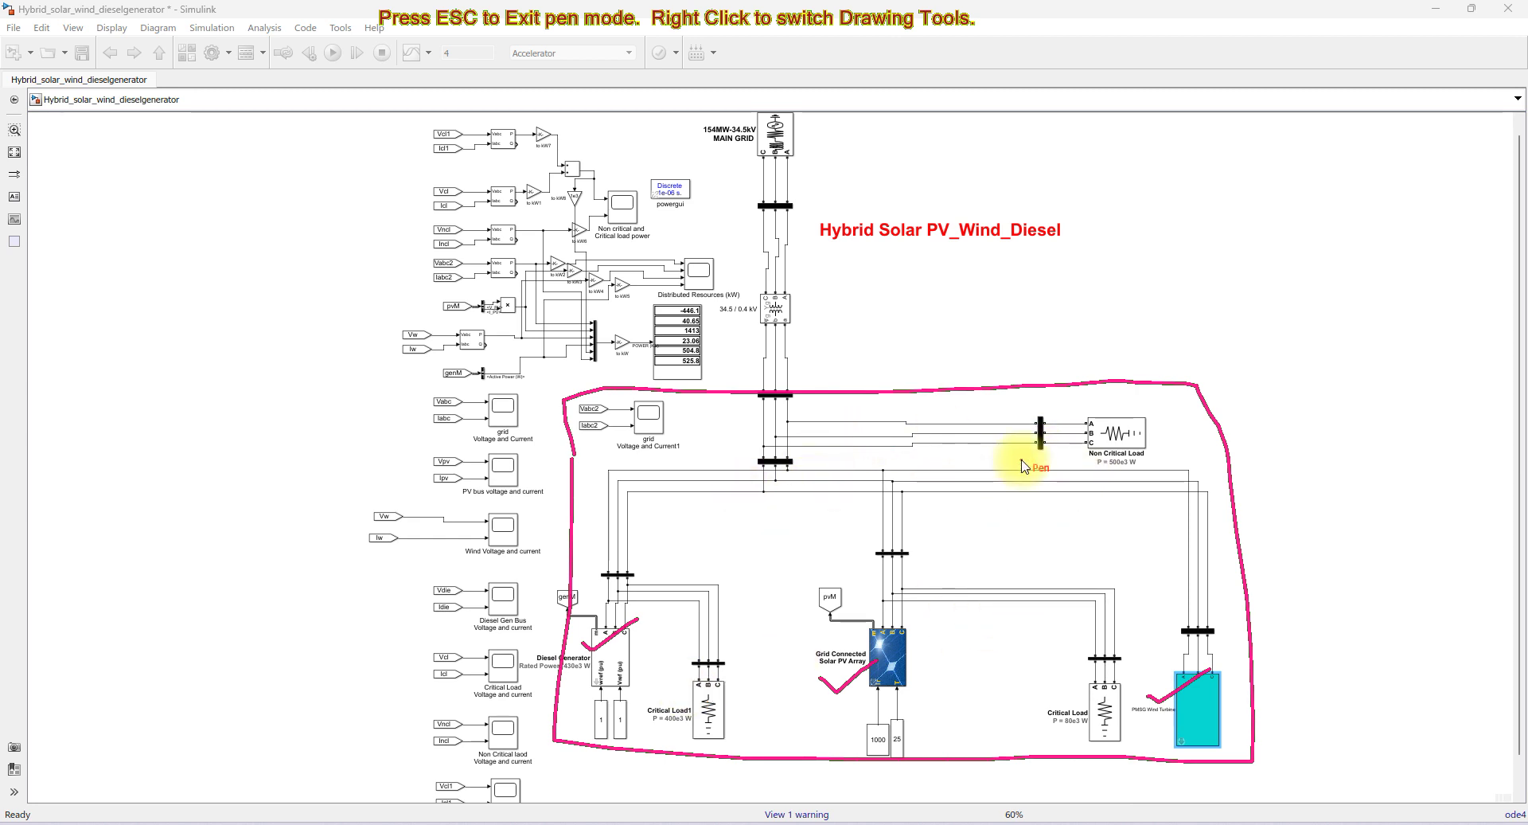
{"action": "left_click_drag", "start_coordinate": [673, 694], "coordinate": [715, 679]}
{"action": "left_click_drag", "start_coordinate": [1061, 690], "coordinate": [1112, 673]}
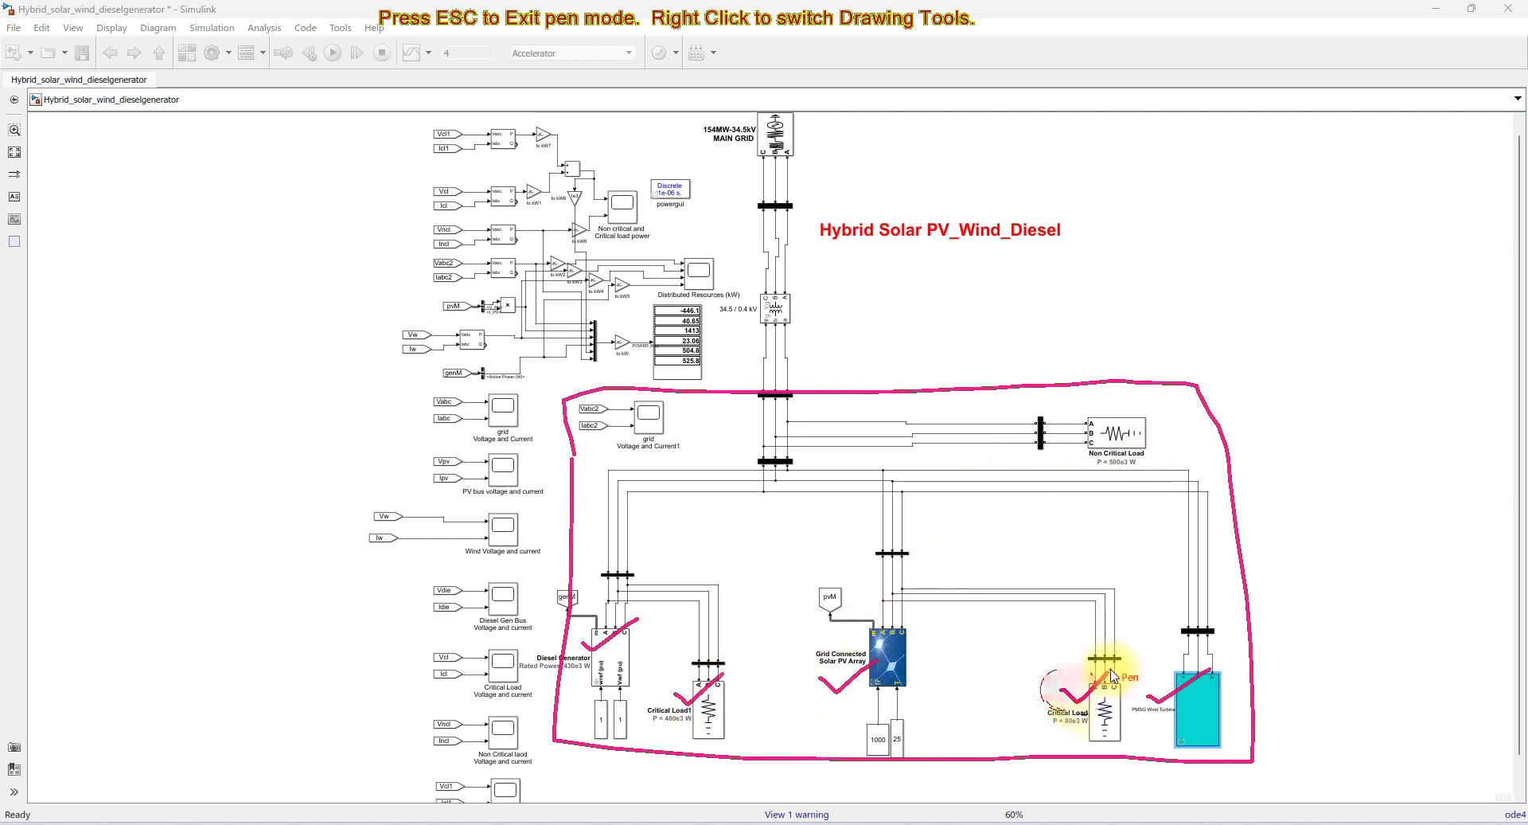
{"action": "left_click_drag", "start_coordinate": [1075, 414], "coordinate": [1127, 395]}
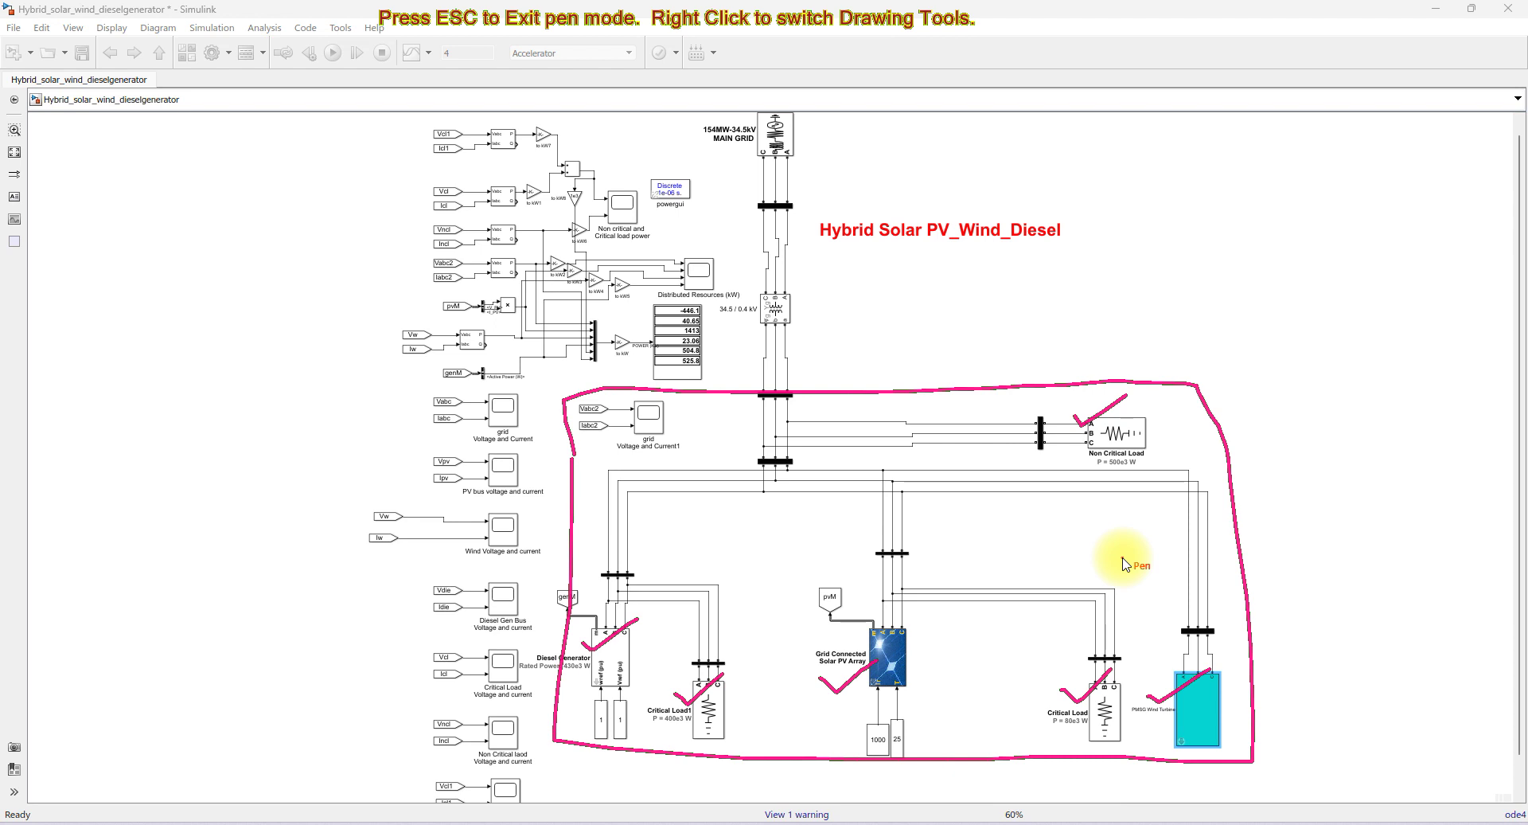
{"action": "key", "text": "Escape"}
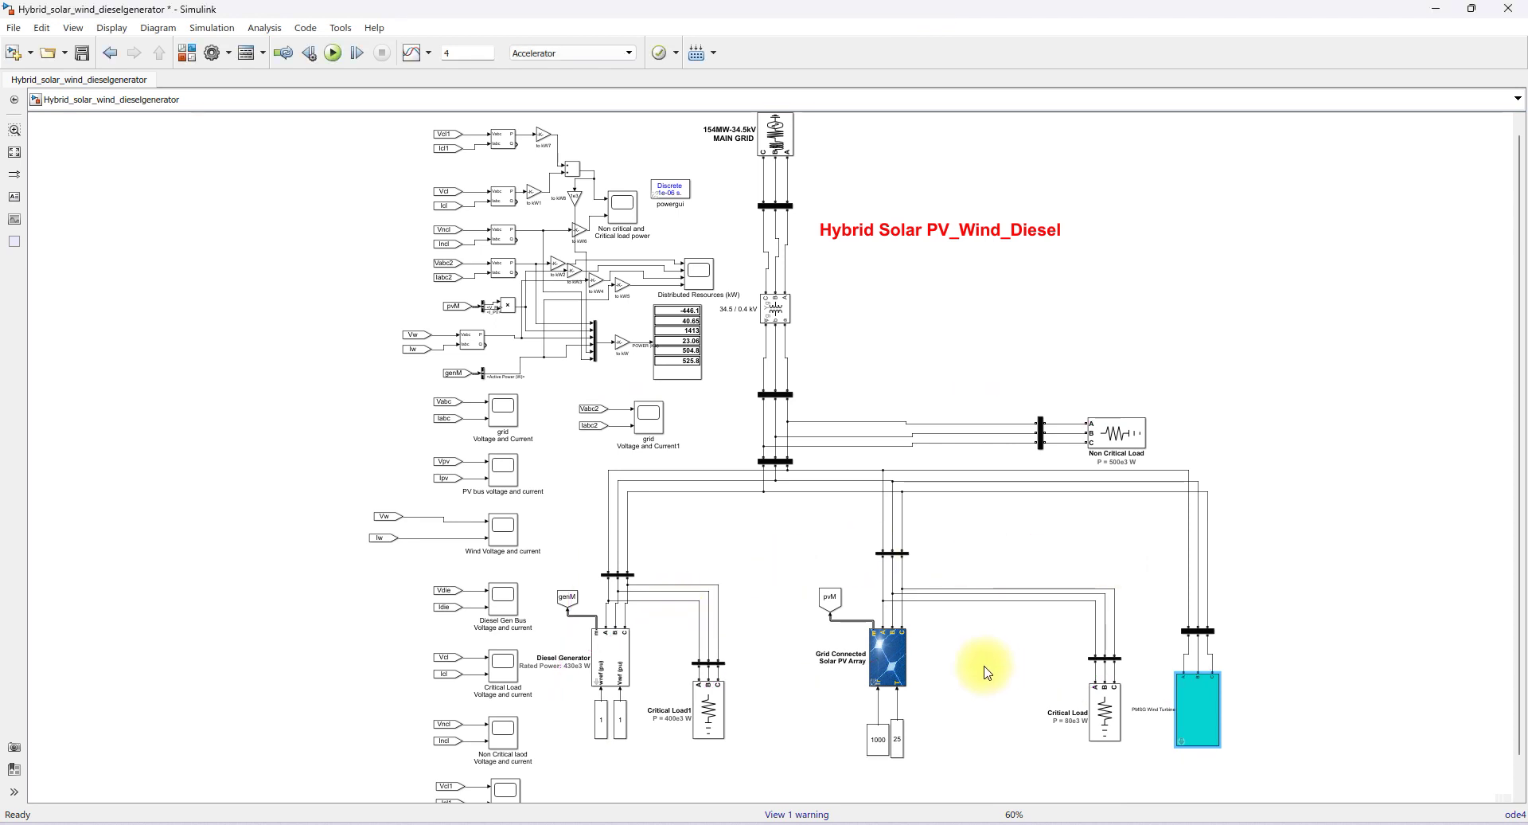
- Review the Solar PV Array settings, noting its 400 V nominal grid voltage
{"action": "double_click", "coordinate": [887, 659]}
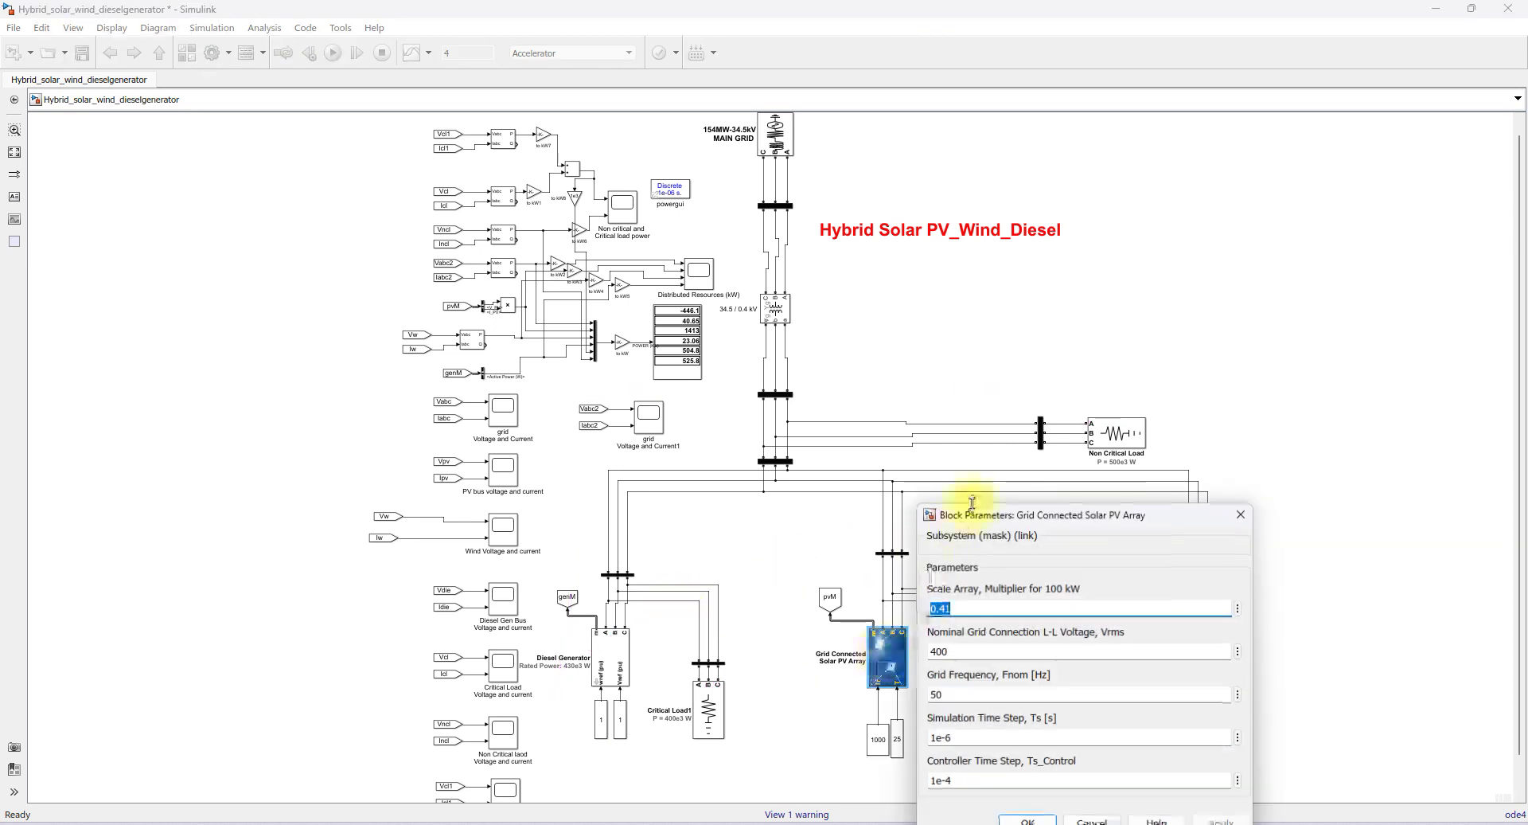
{"action": "left_click_drag", "start_coordinate": [877, 502], "coordinate": [846, 206]}
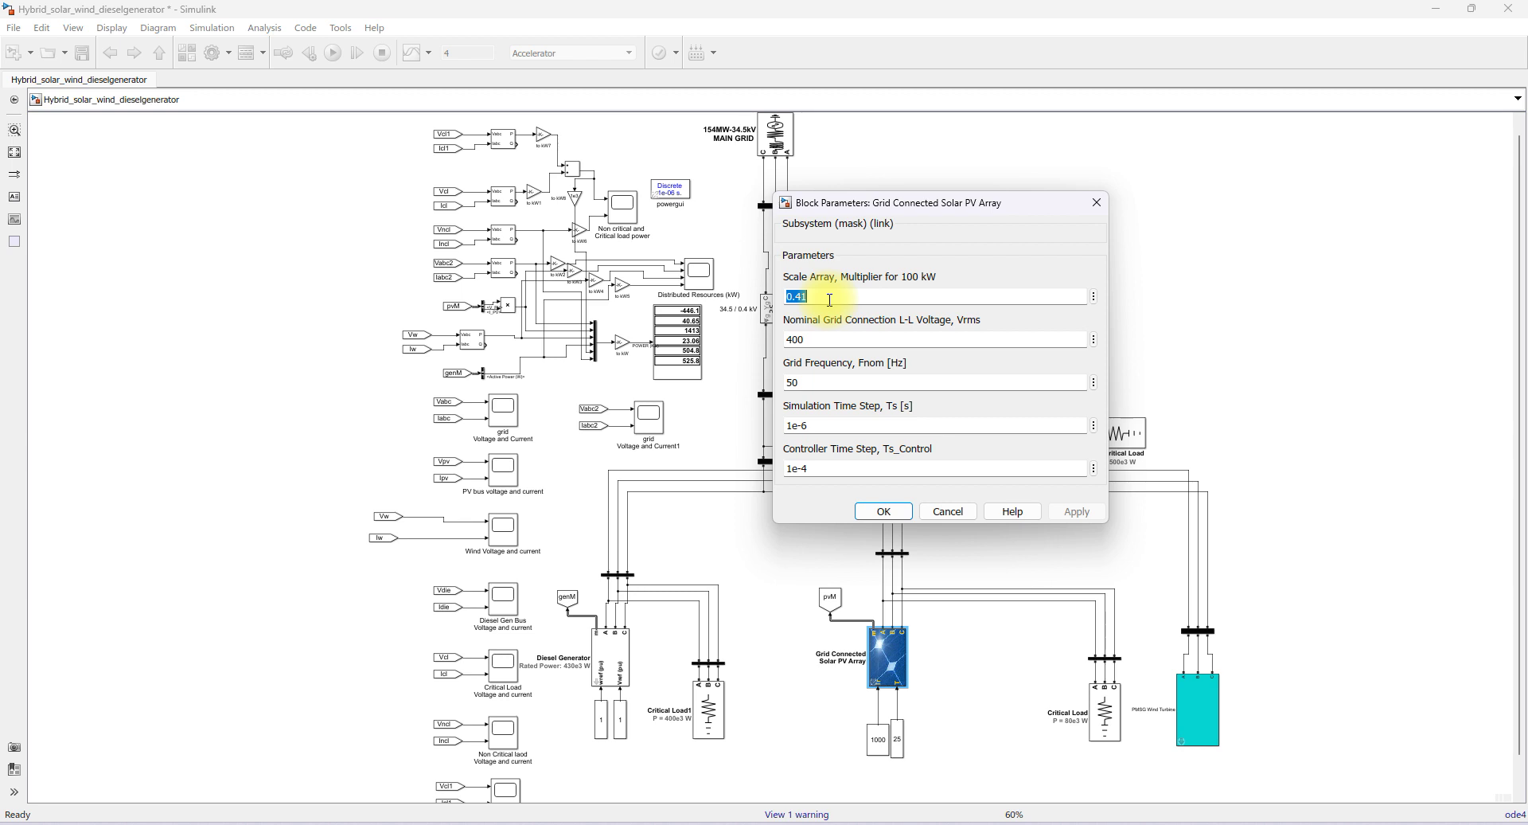
{"action": "double_click", "coordinate": [817, 340]}
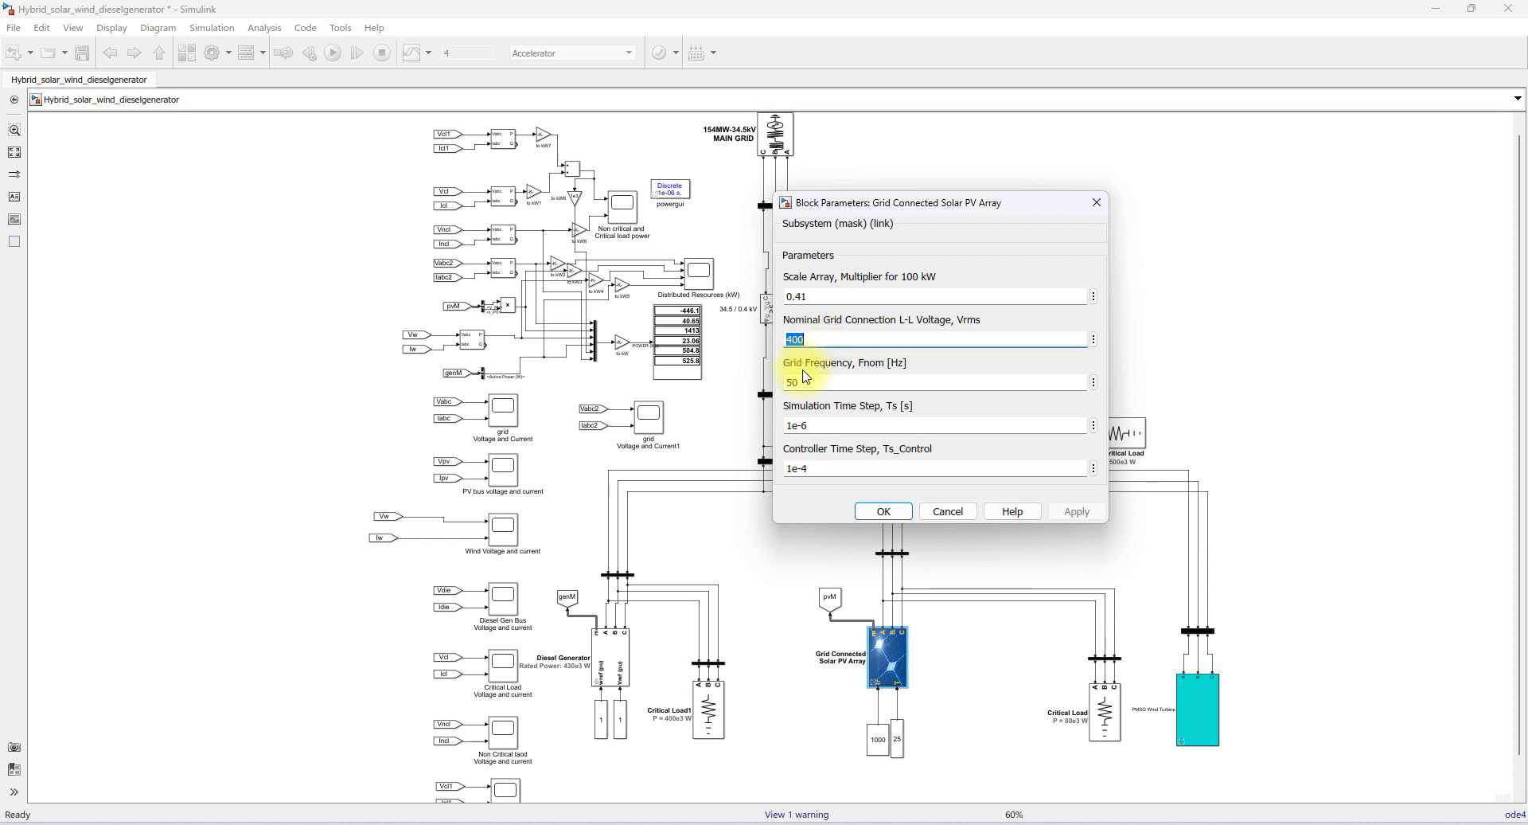
{"action": "left_click", "coordinate": [872, 516]}
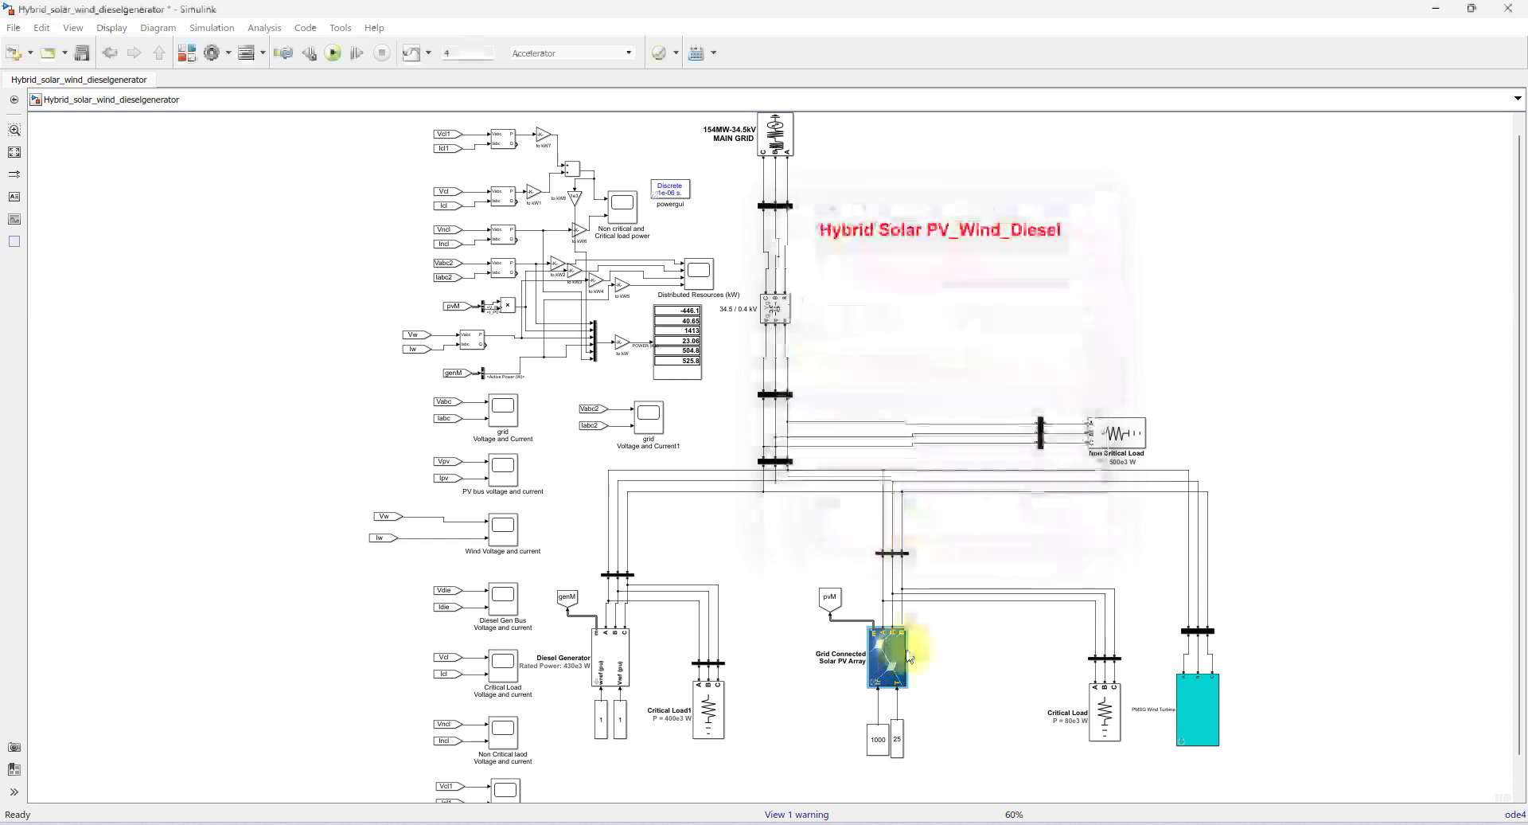
- Inspect the PV subsystem's PV Array, DC Link, Grid Inverter and Inverter Control, then return to the top level
{"action": "left_click", "coordinate": [874, 684]}
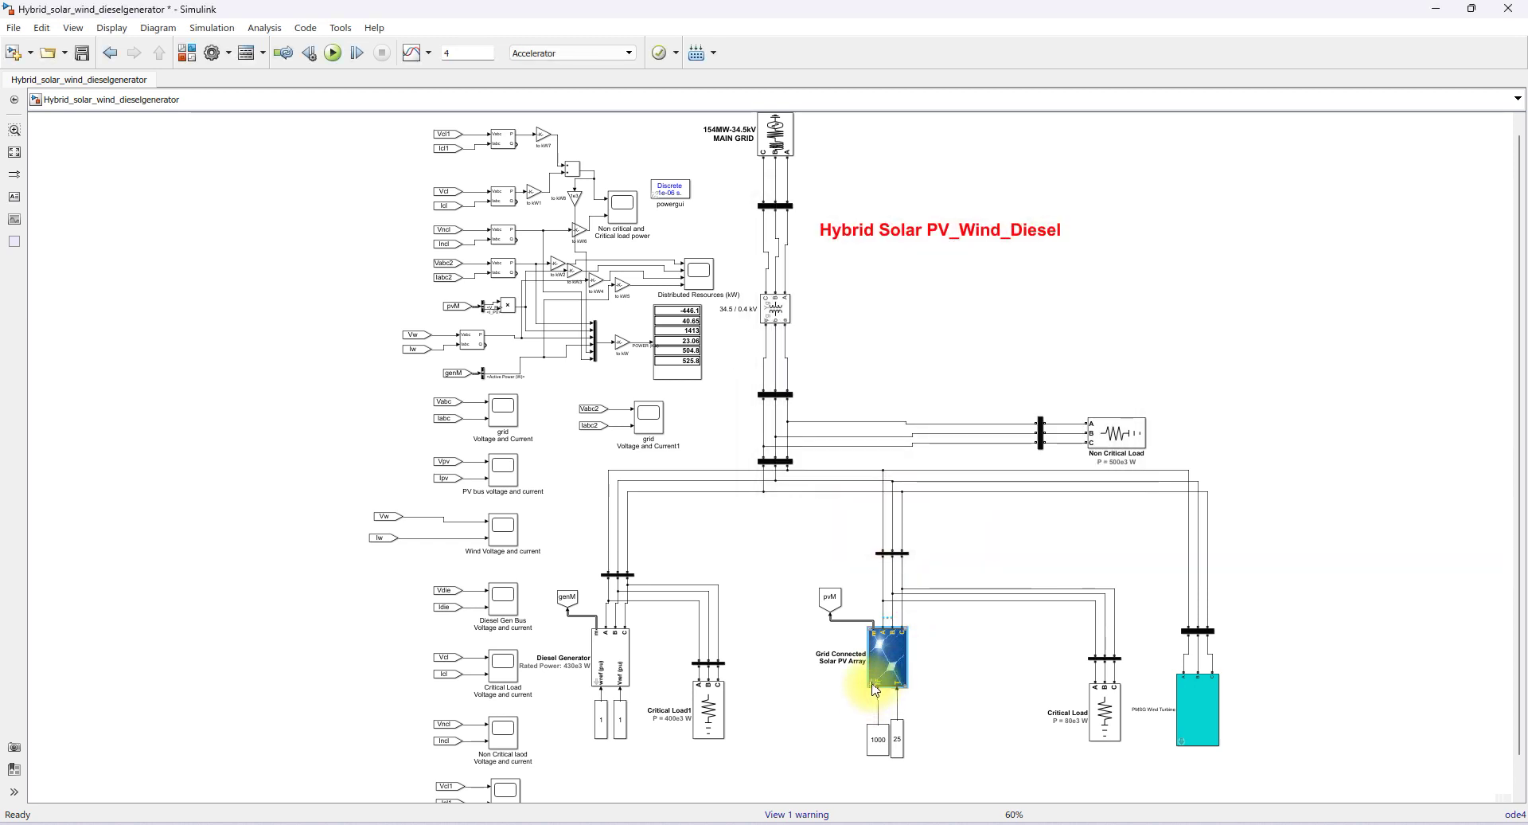
{"action": "double_click", "coordinate": [874, 689]}
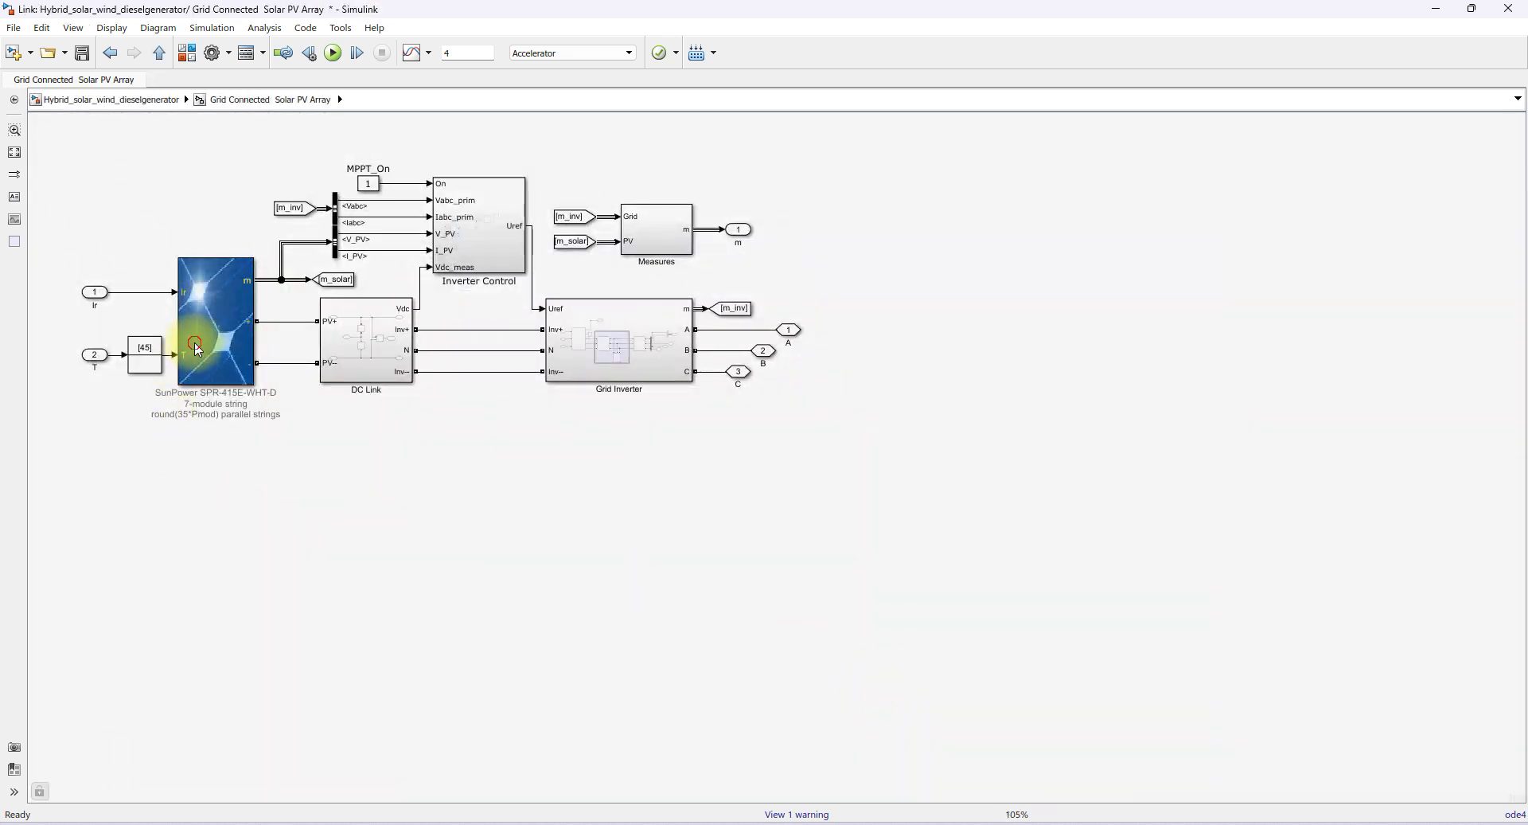
{"action": "left_click", "coordinate": [194, 342]}
{"action": "left_click", "coordinate": [387, 350]}
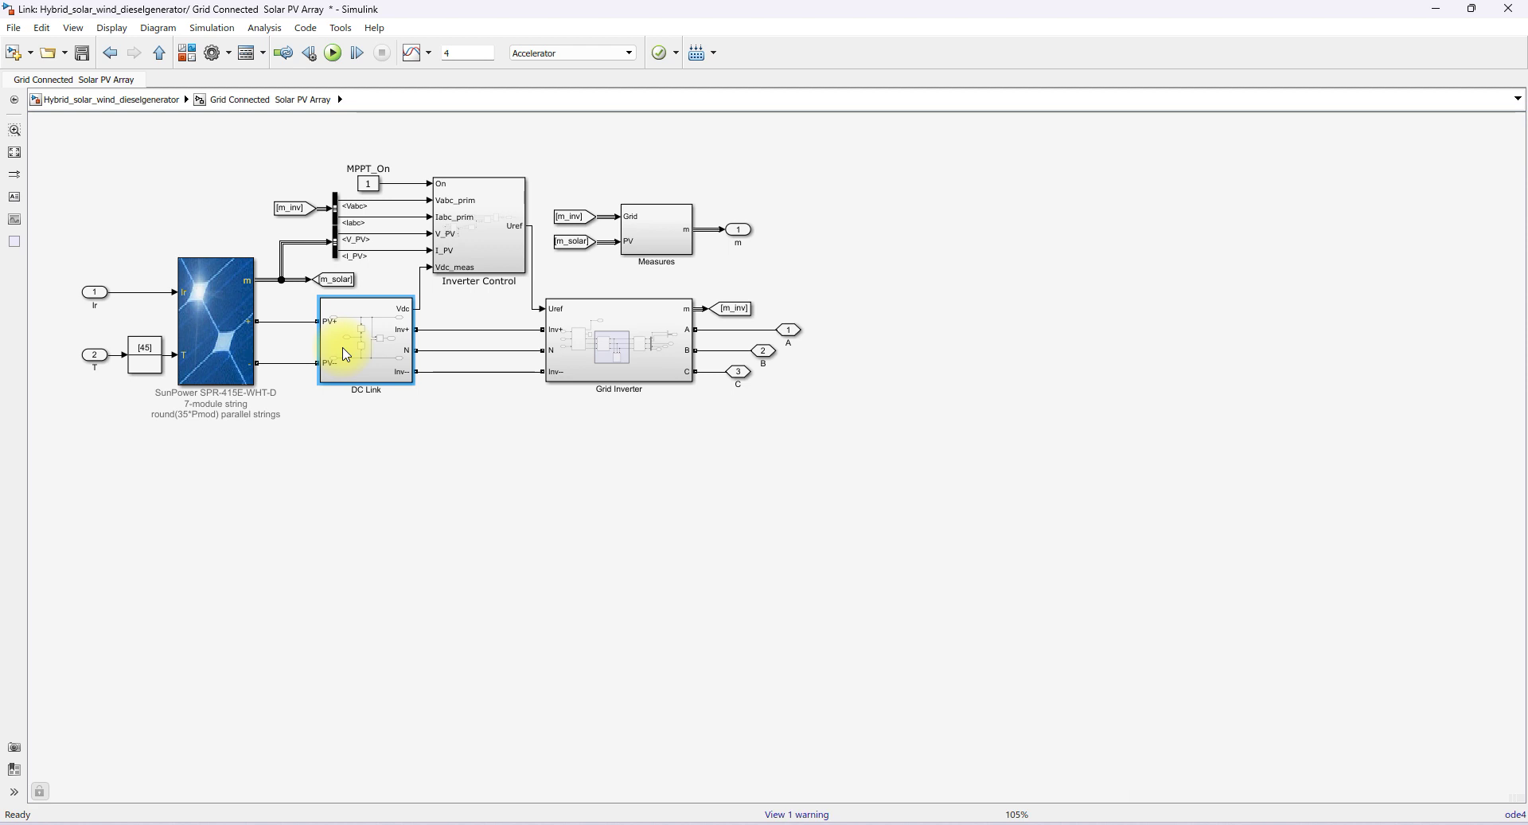
{"action": "left_click", "coordinate": [665, 346]}
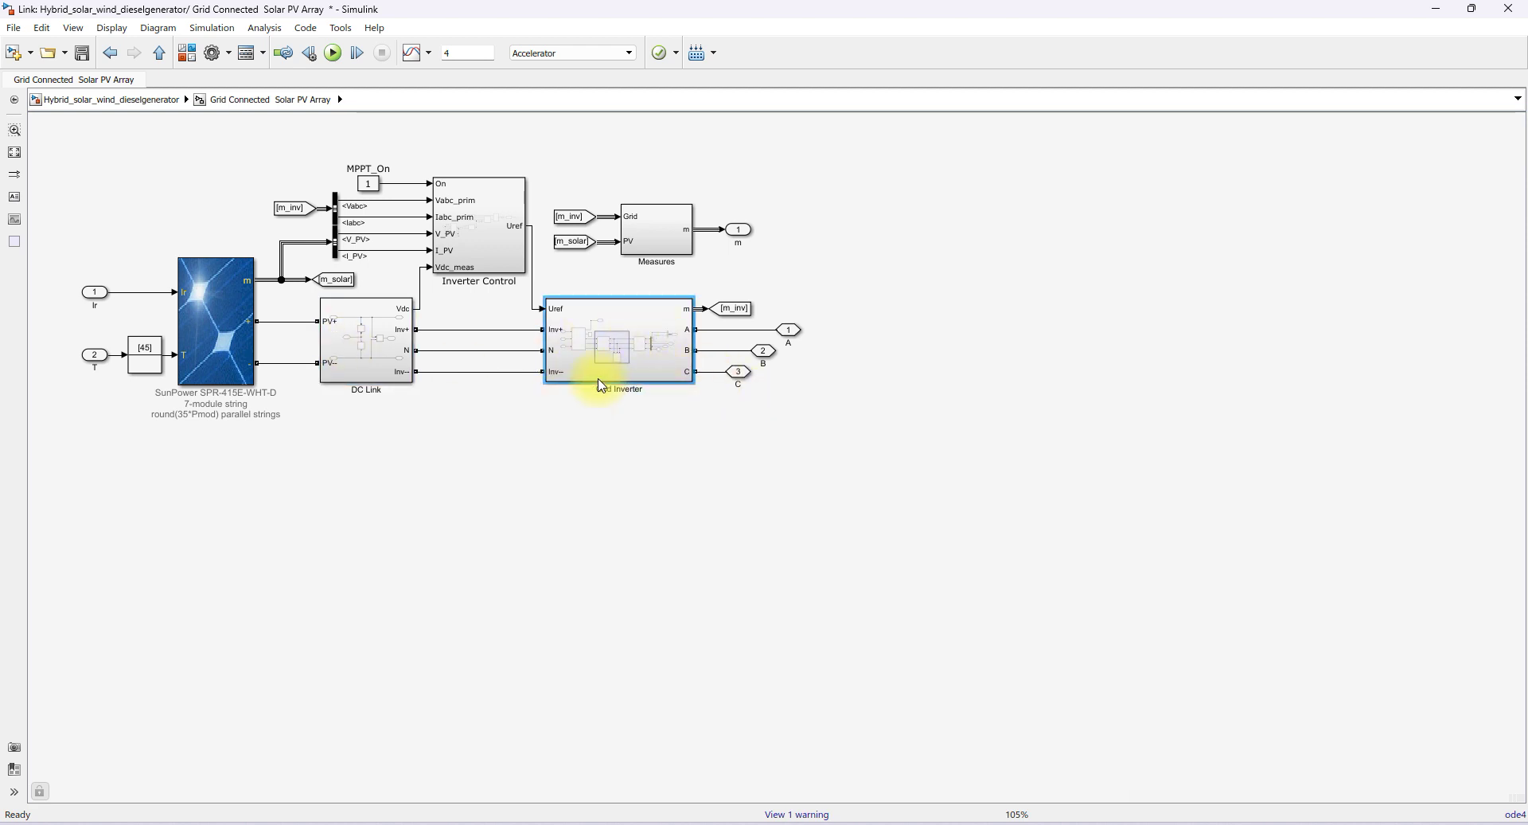
{"action": "left_click", "coordinate": [472, 270]}
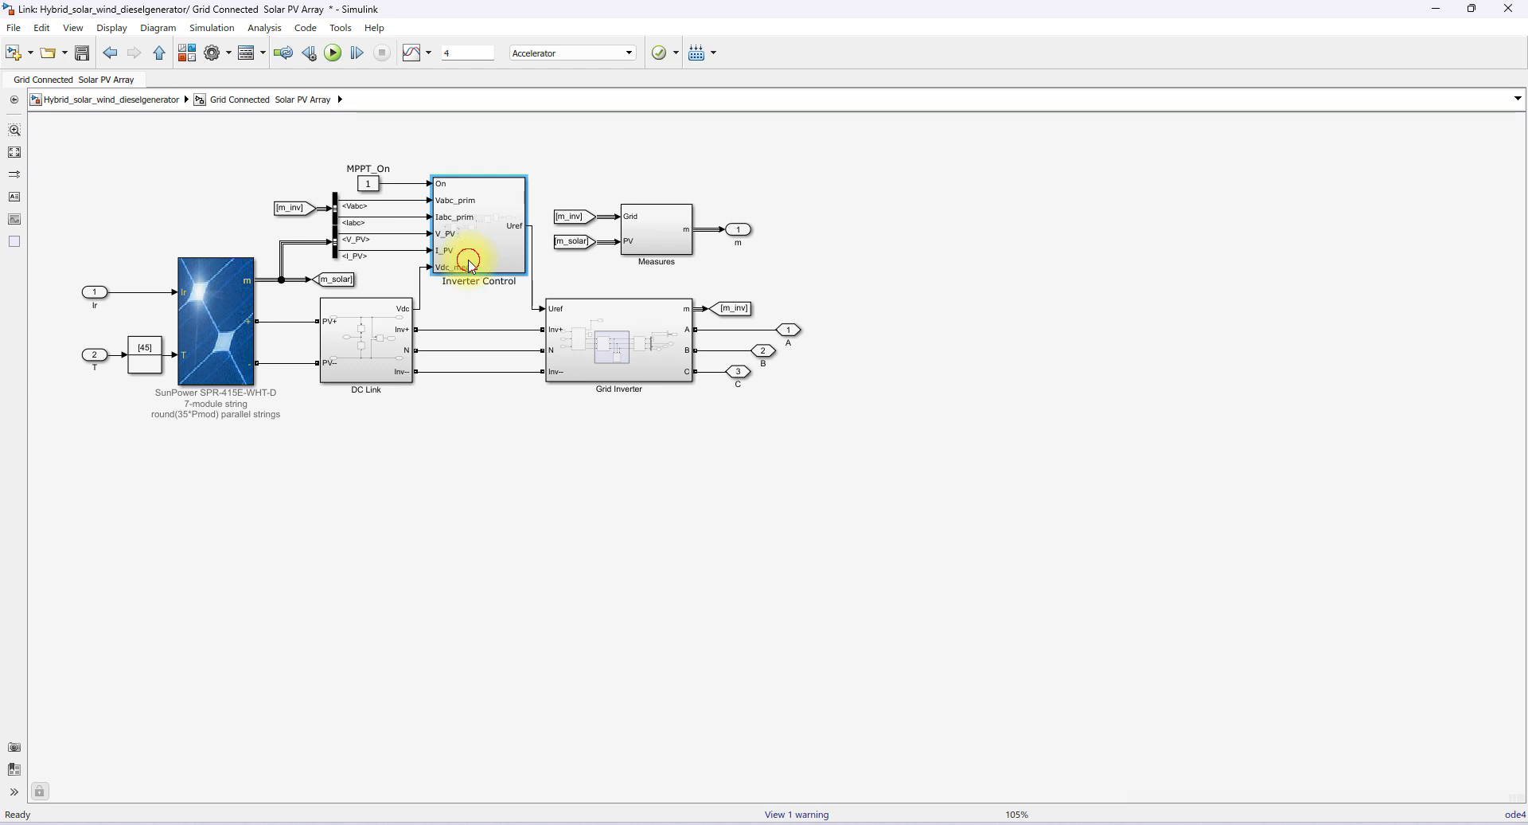
{"action": "double_click", "coordinate": [469, 256]}
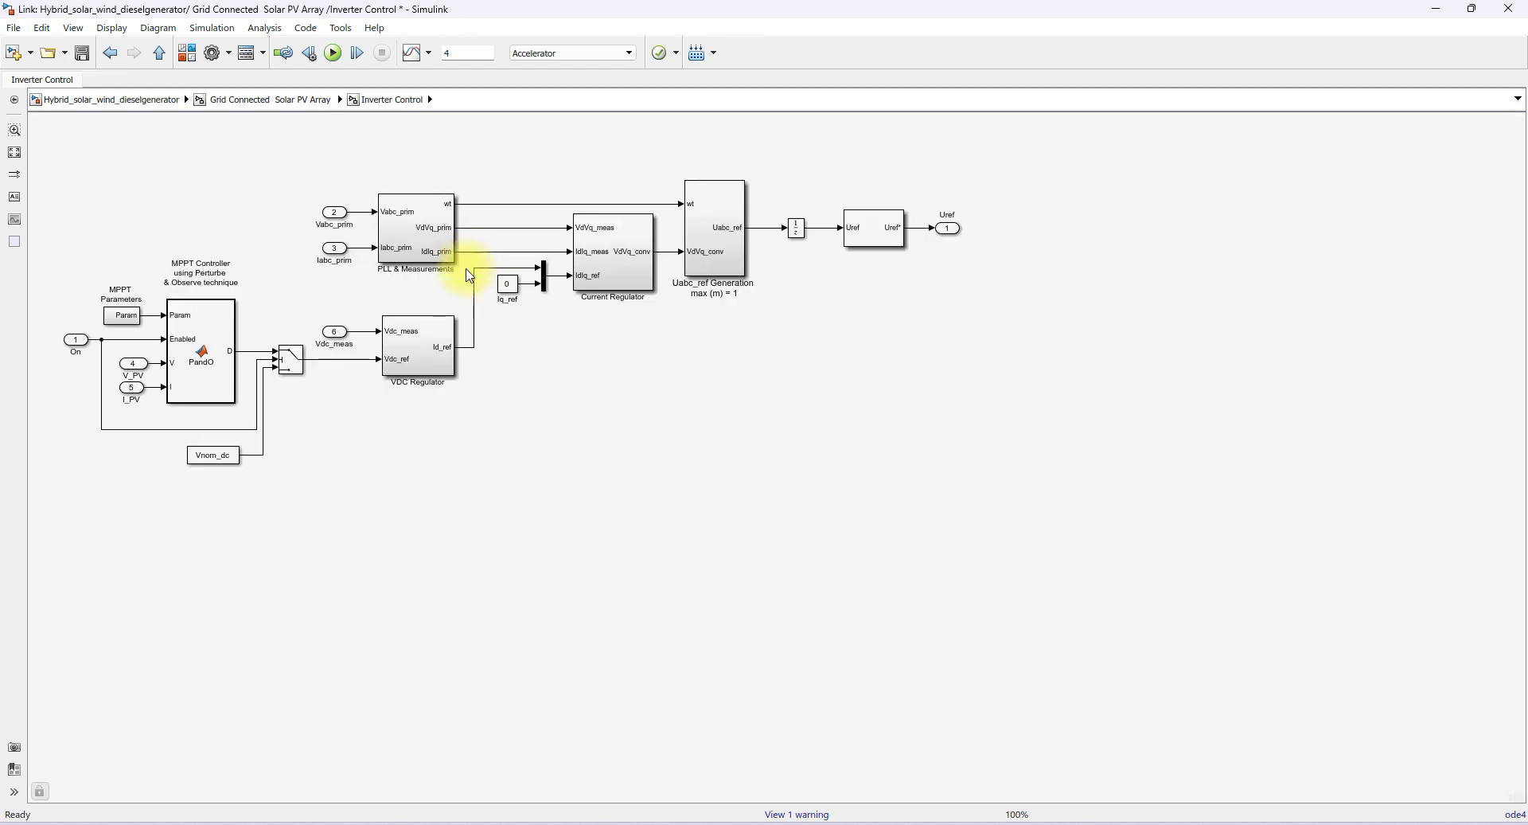
{"action": "left_click", "coordinate": [159, 54]}
{"action": "left_click", "coordinate": [160, 56]}
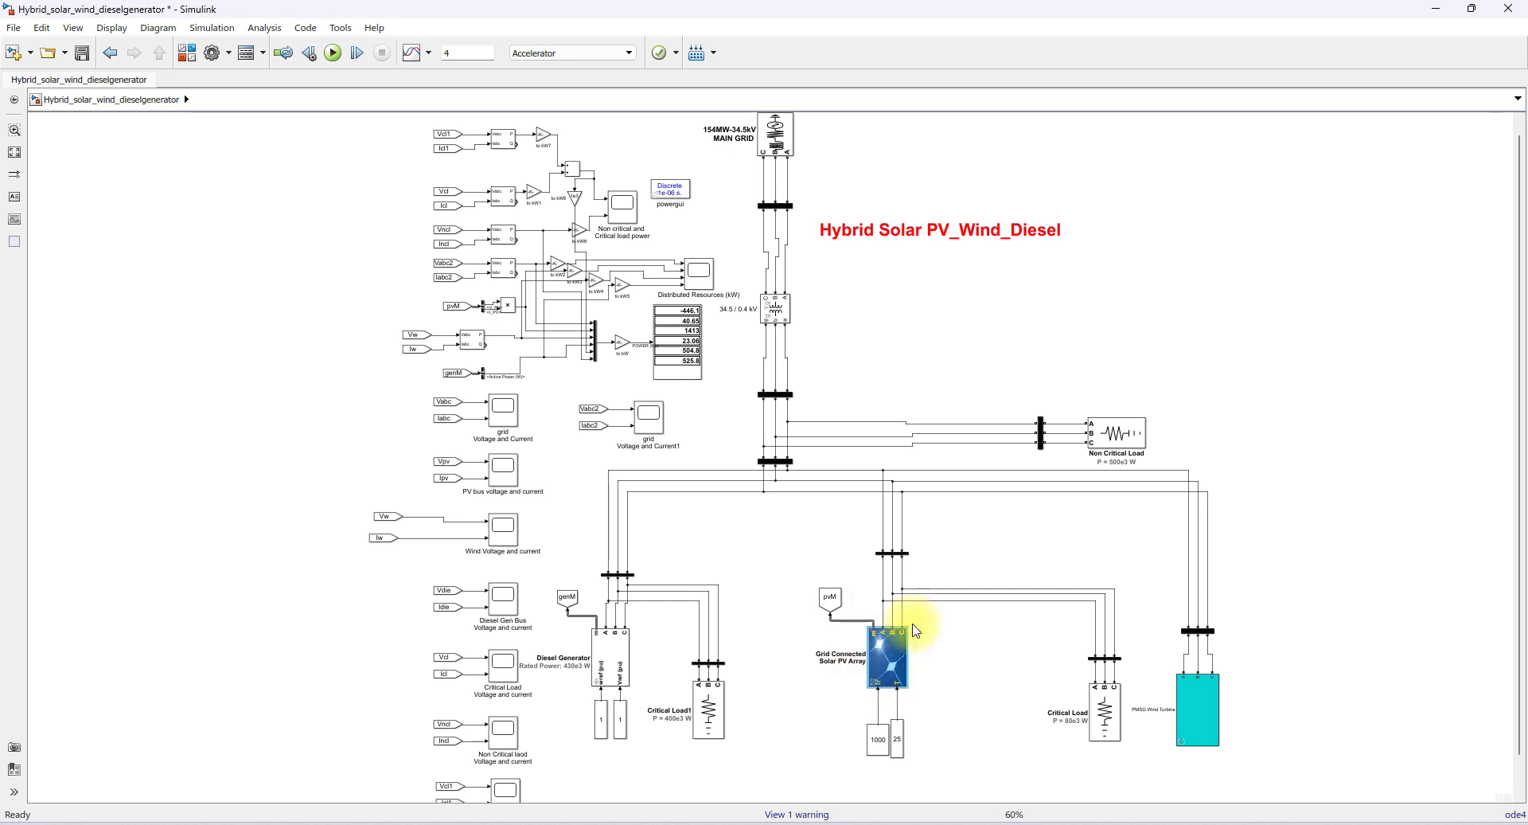
- Review the PMSG Wind Turbine parameters: rated power 1.5e6, frequency 50, DC voltage 1150
{"action": "left_click", "coordinate": [1184, 753]}
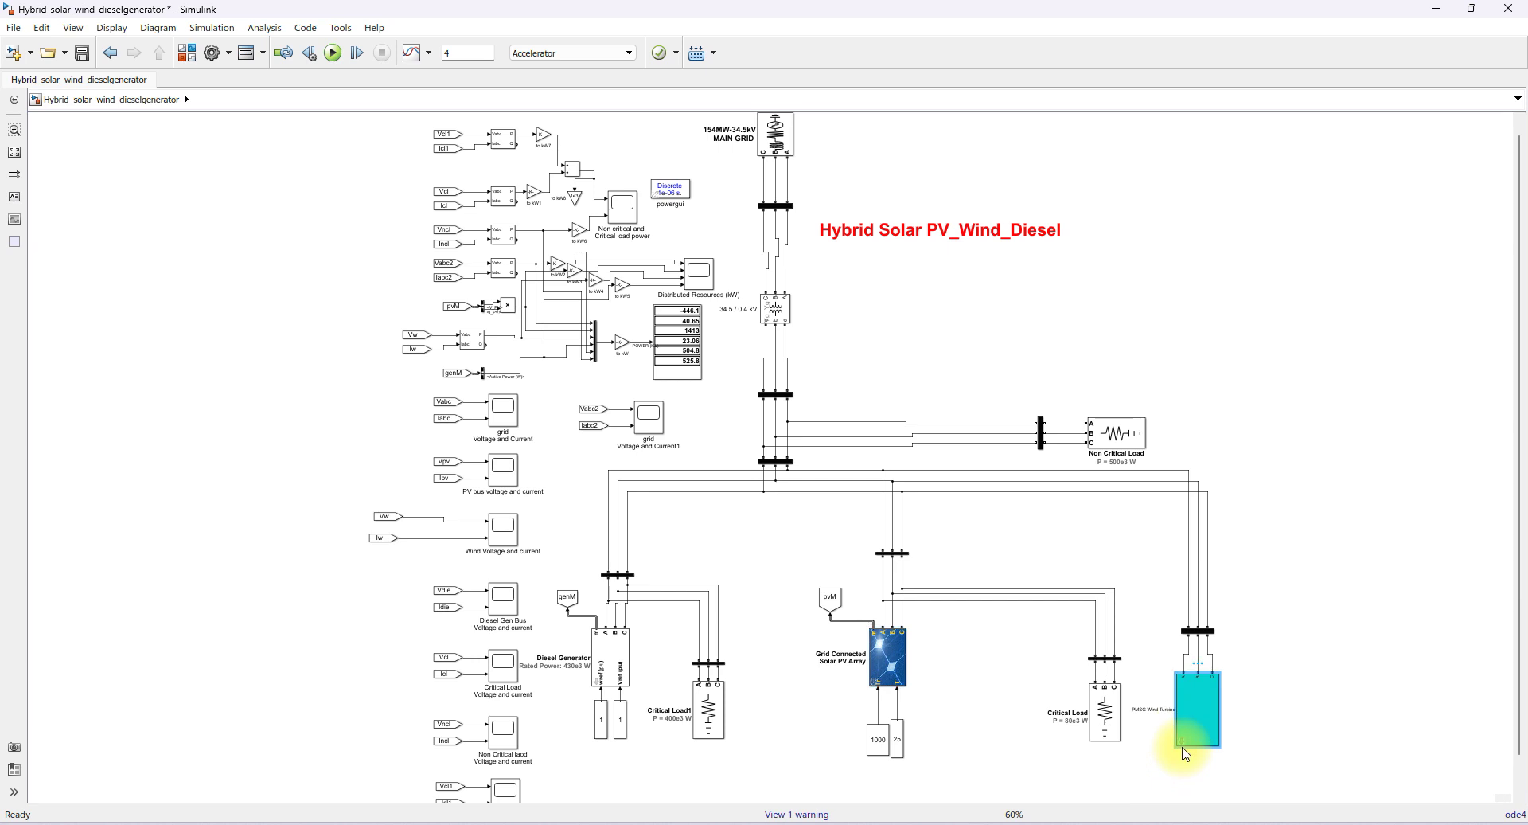
{"action": "double_click", "coordinate": [1186, 744]}
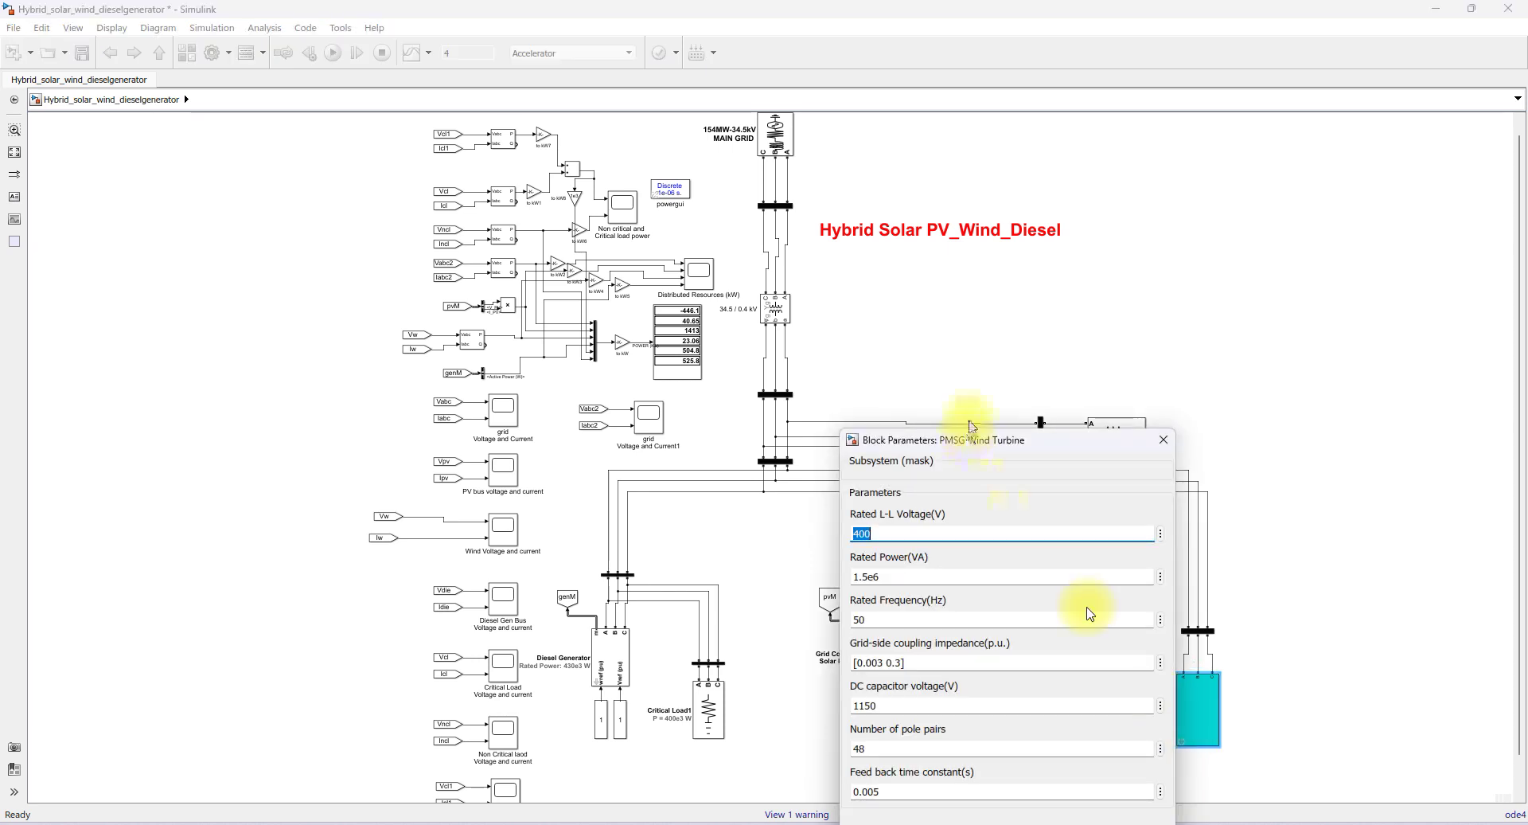
{"action": "left_click_drag", "start_coordinate": [982, 444], "coordinate": [933, 269]}
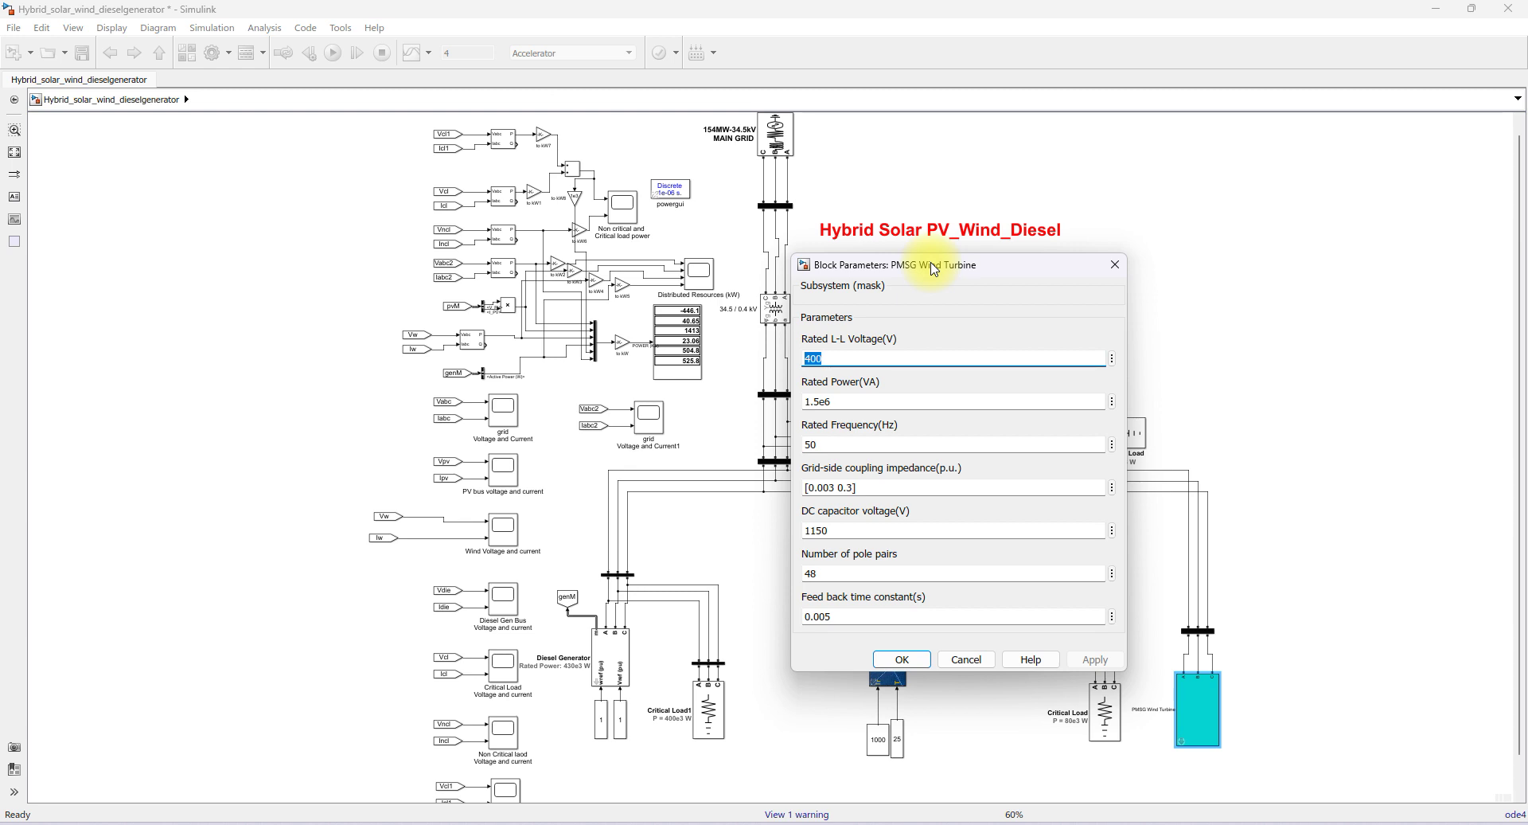
{"action": "double_click", "coordinate": [828, 401]}
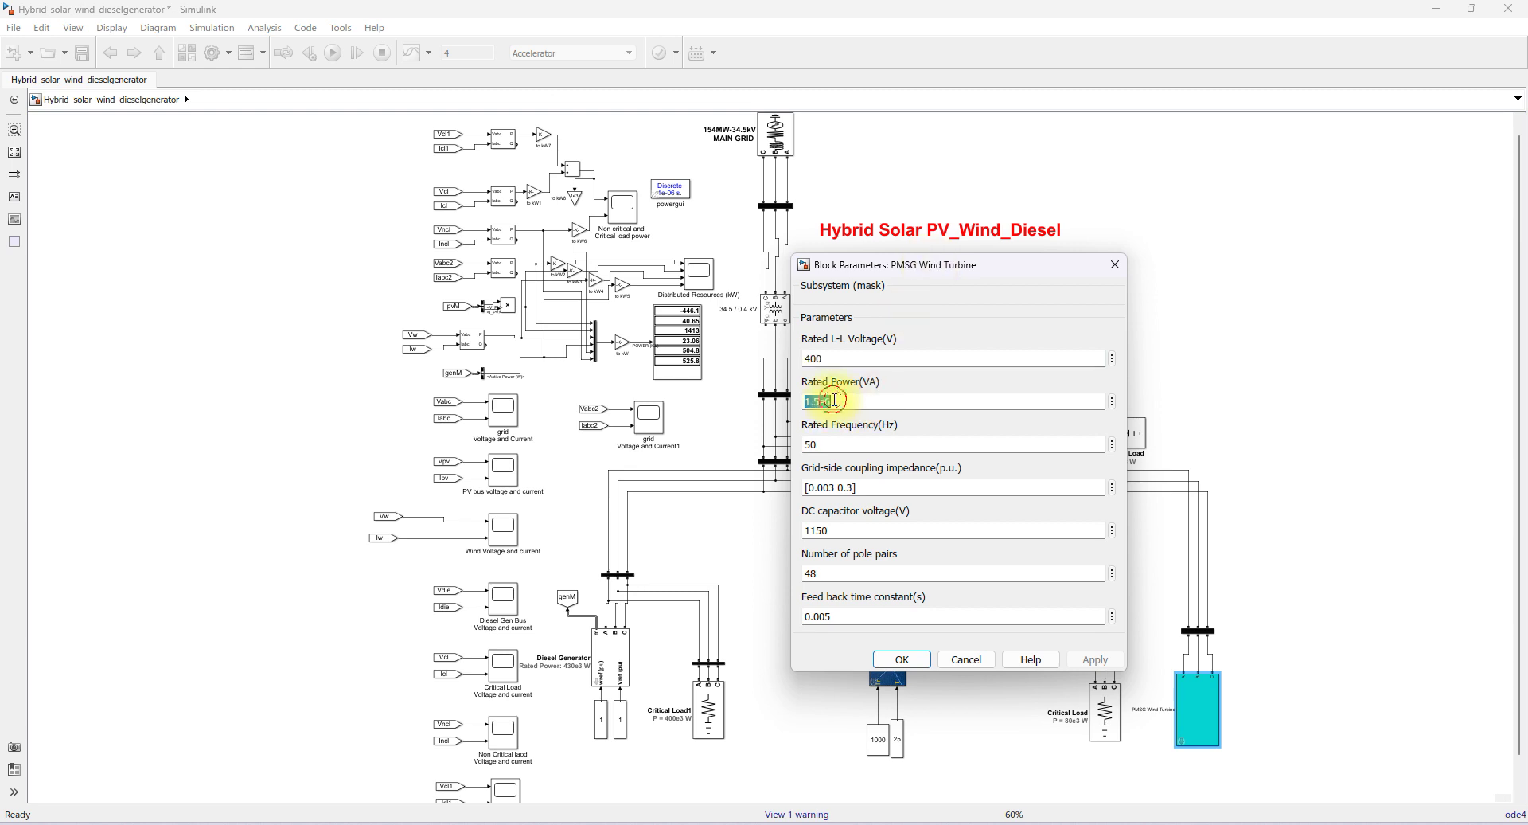
{"action": "double_click", "coordinate": [852, 443]}
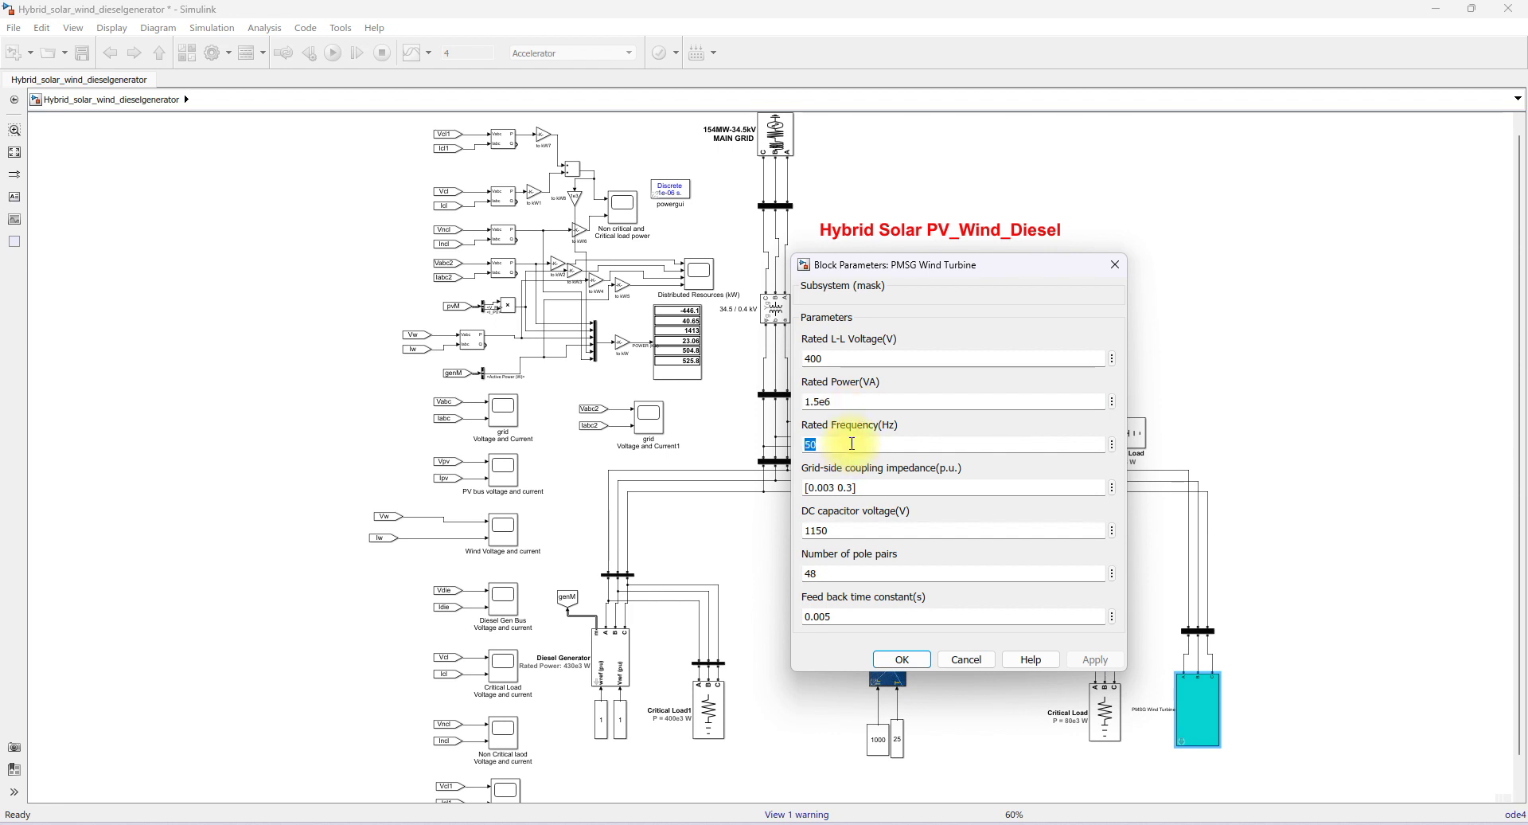
{"action": "double_click", "coordinate": [847, 530]}
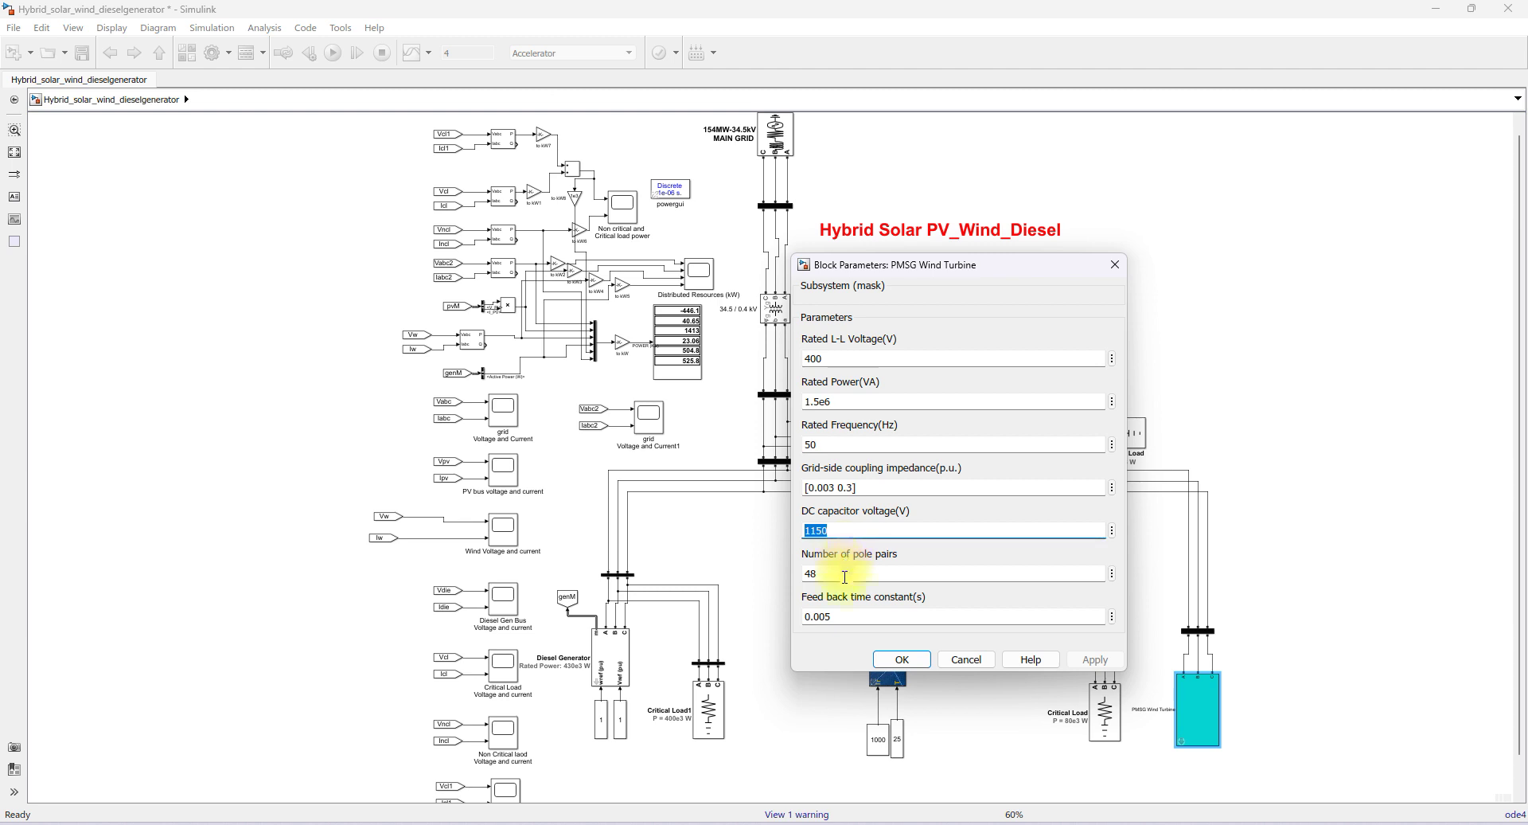
{"action": "left_click", "coordinate": [885, 659]}
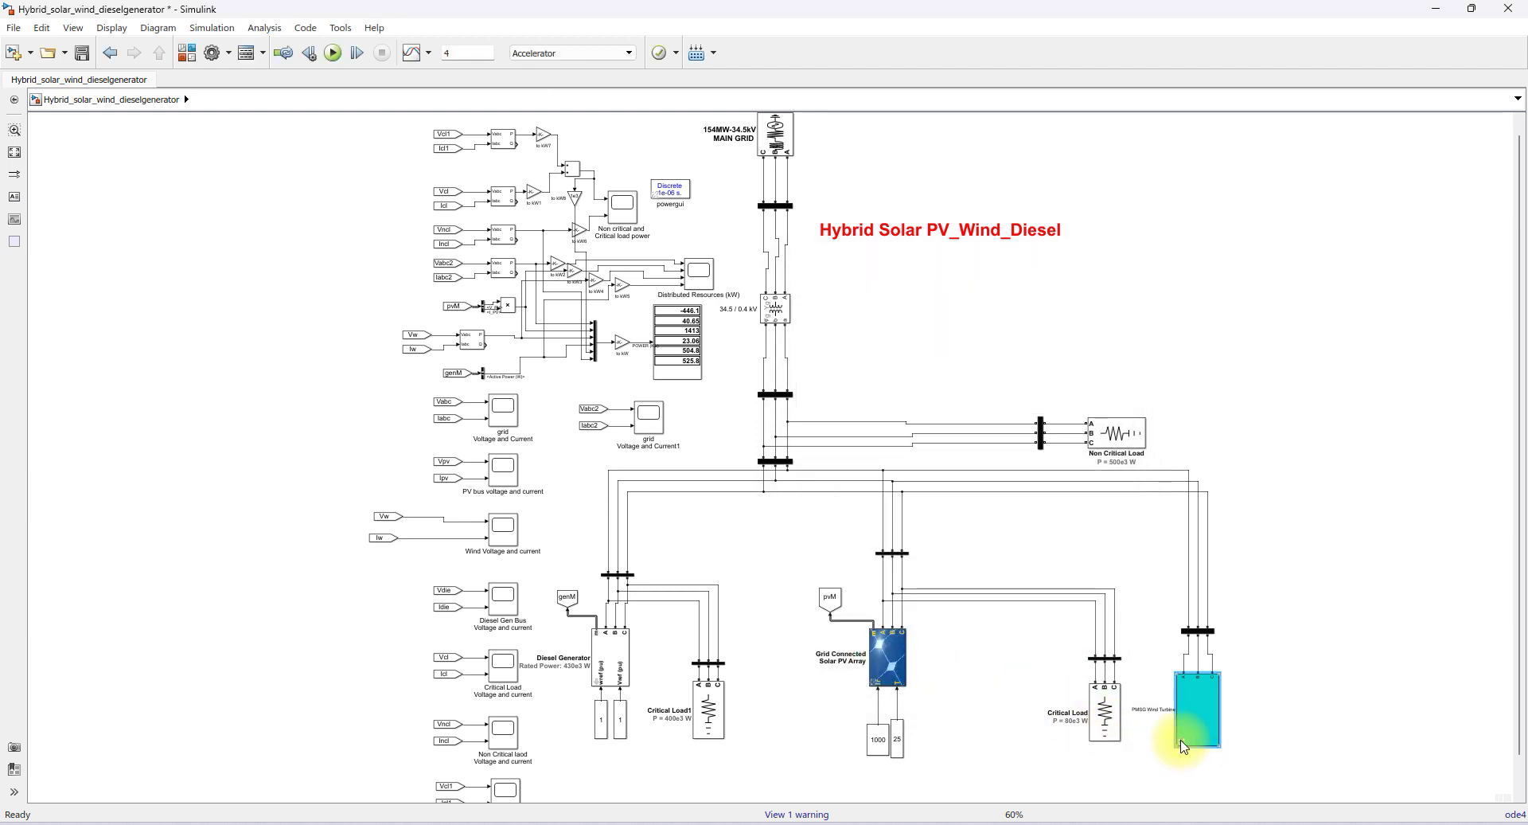
- Look under the wind turbine mask at the machine-side and grid-side converters, PMSG and Wind Turbine
{"action": "left_click", "coordinate": [1184, 746]}
{"action": "left_click", "coordinate": [15, 151]}
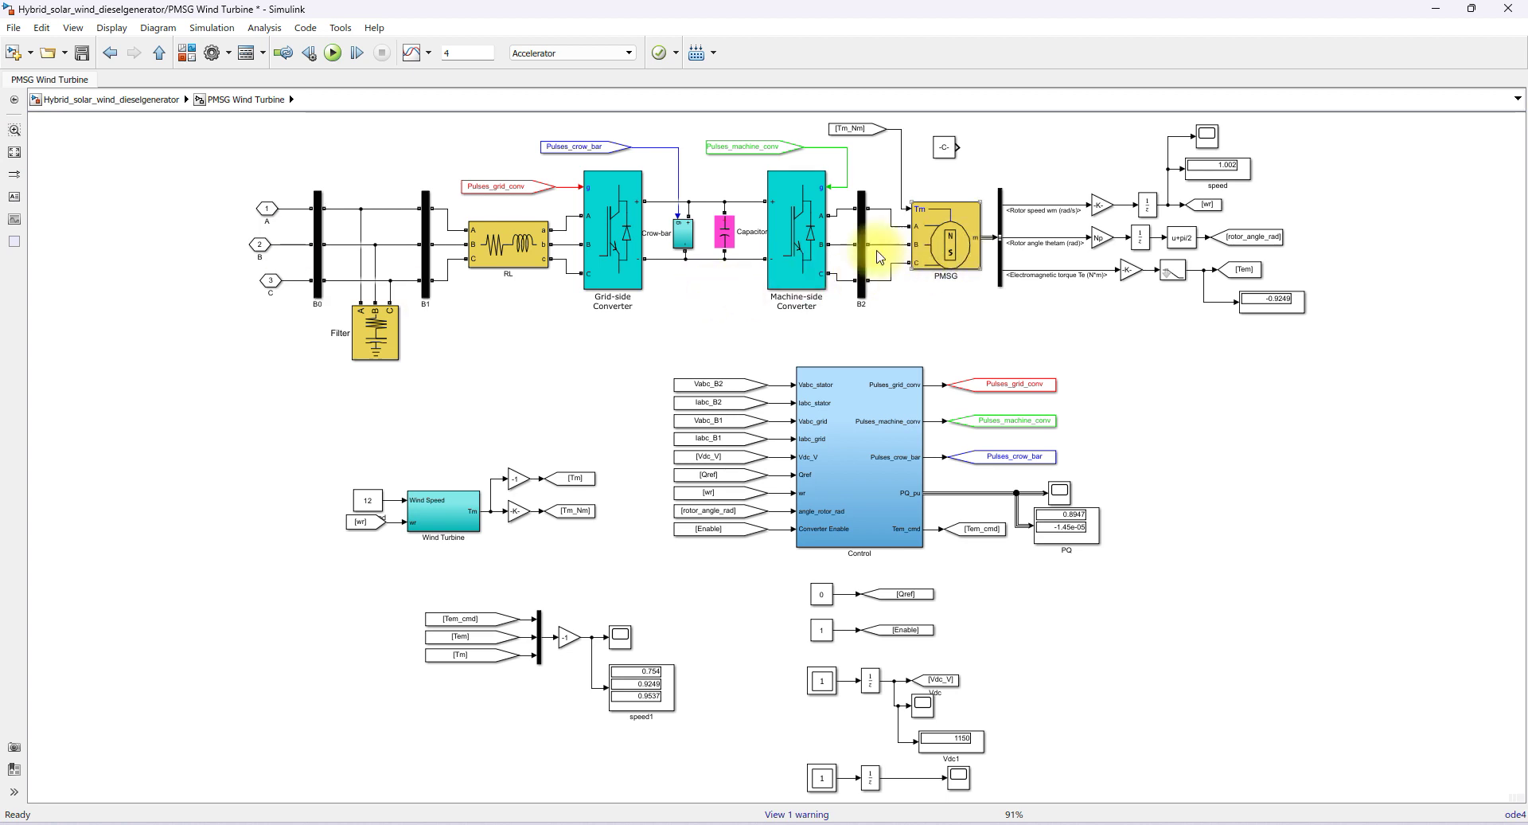
{"action": "left_click", "coordinate": [799, 244]}
{"action": "left_click", "coordinate": [612, 261]}
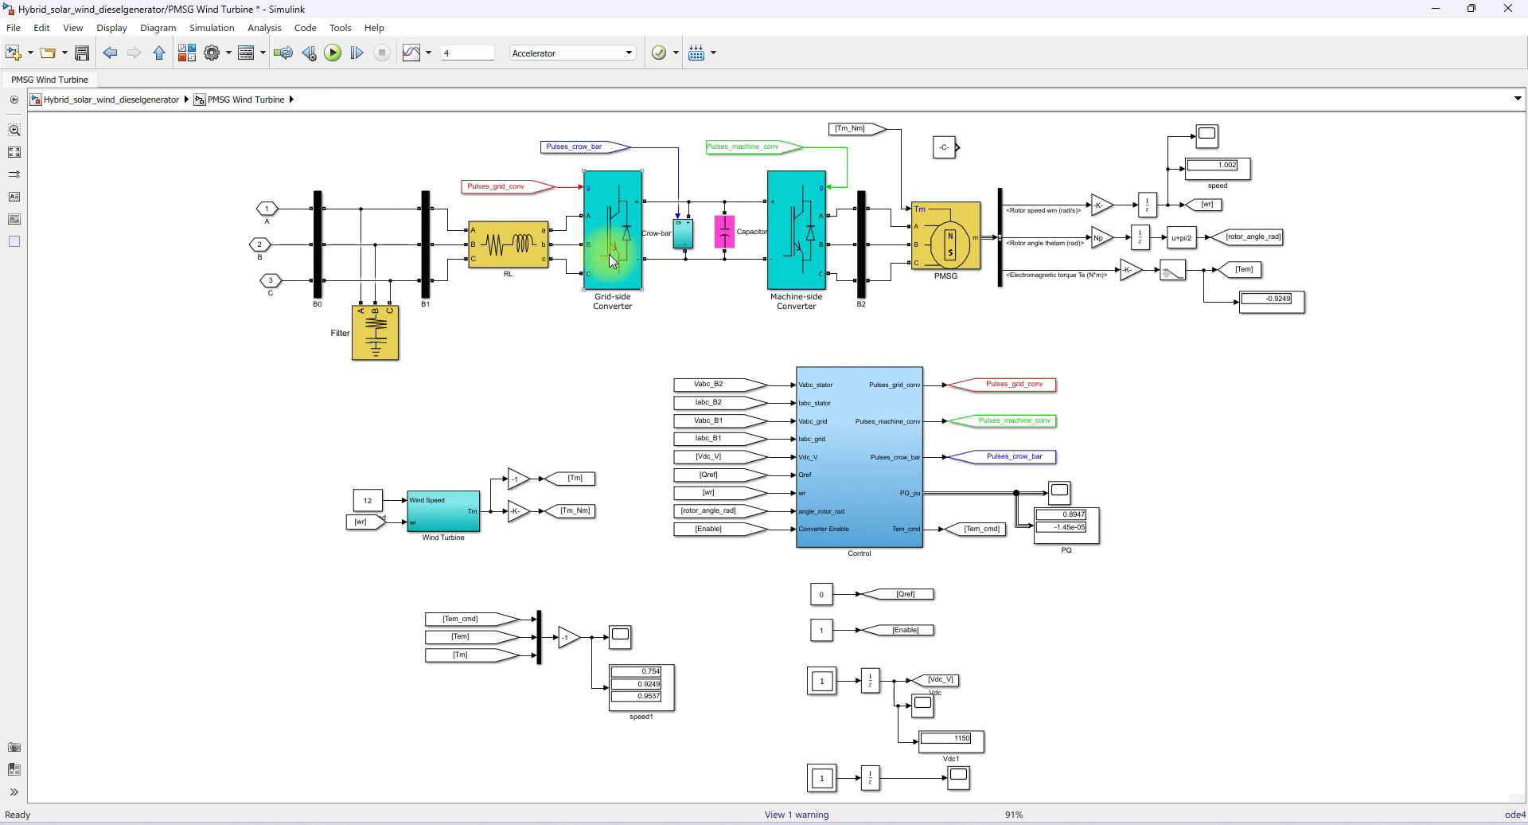
{"action": "left_click", "coordinate": [933, 253]}
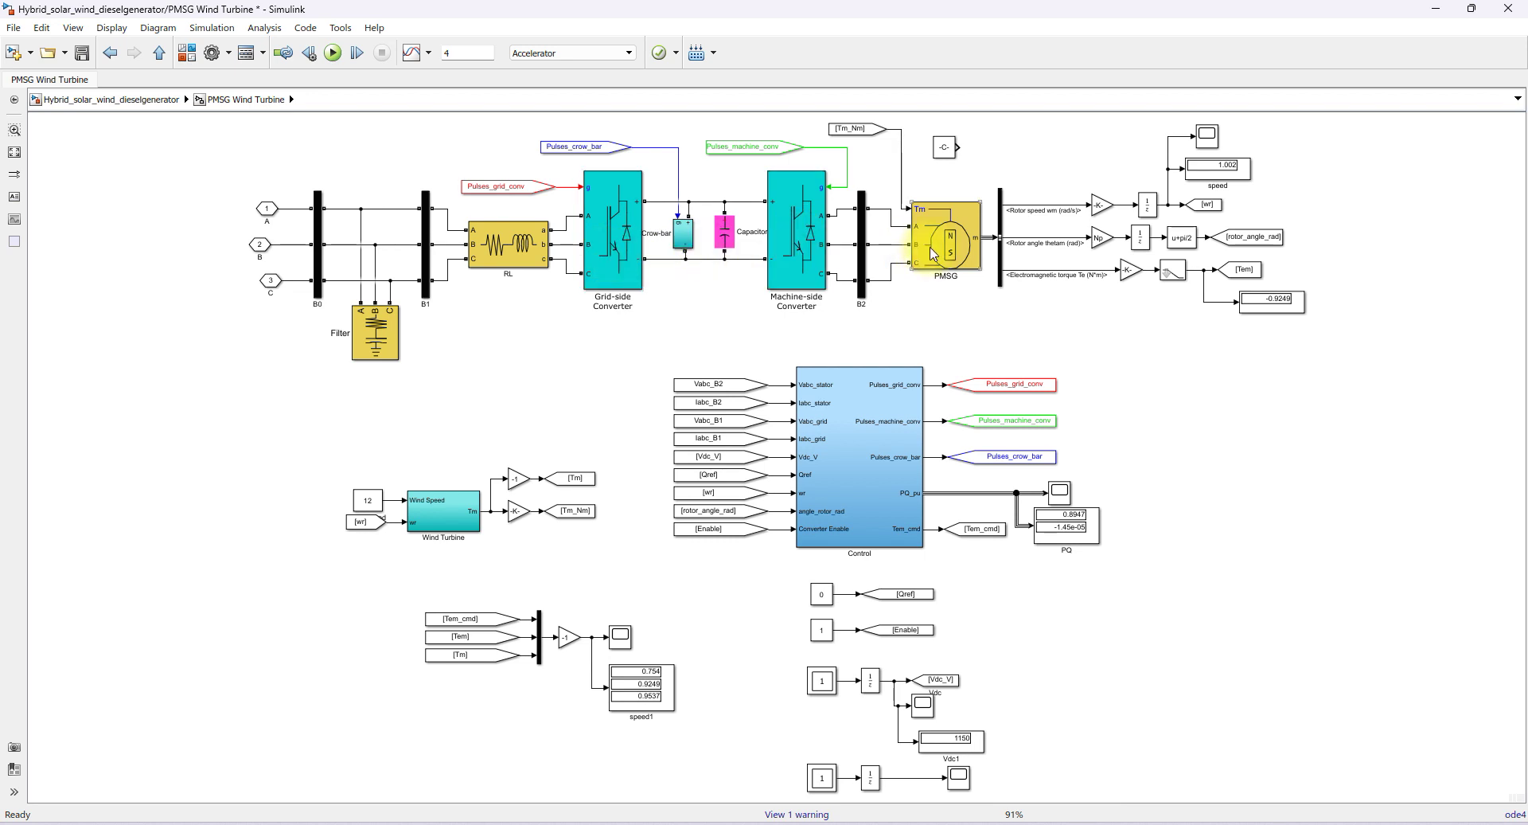
{"action": "left_click", "coordinate": [435, 506]}
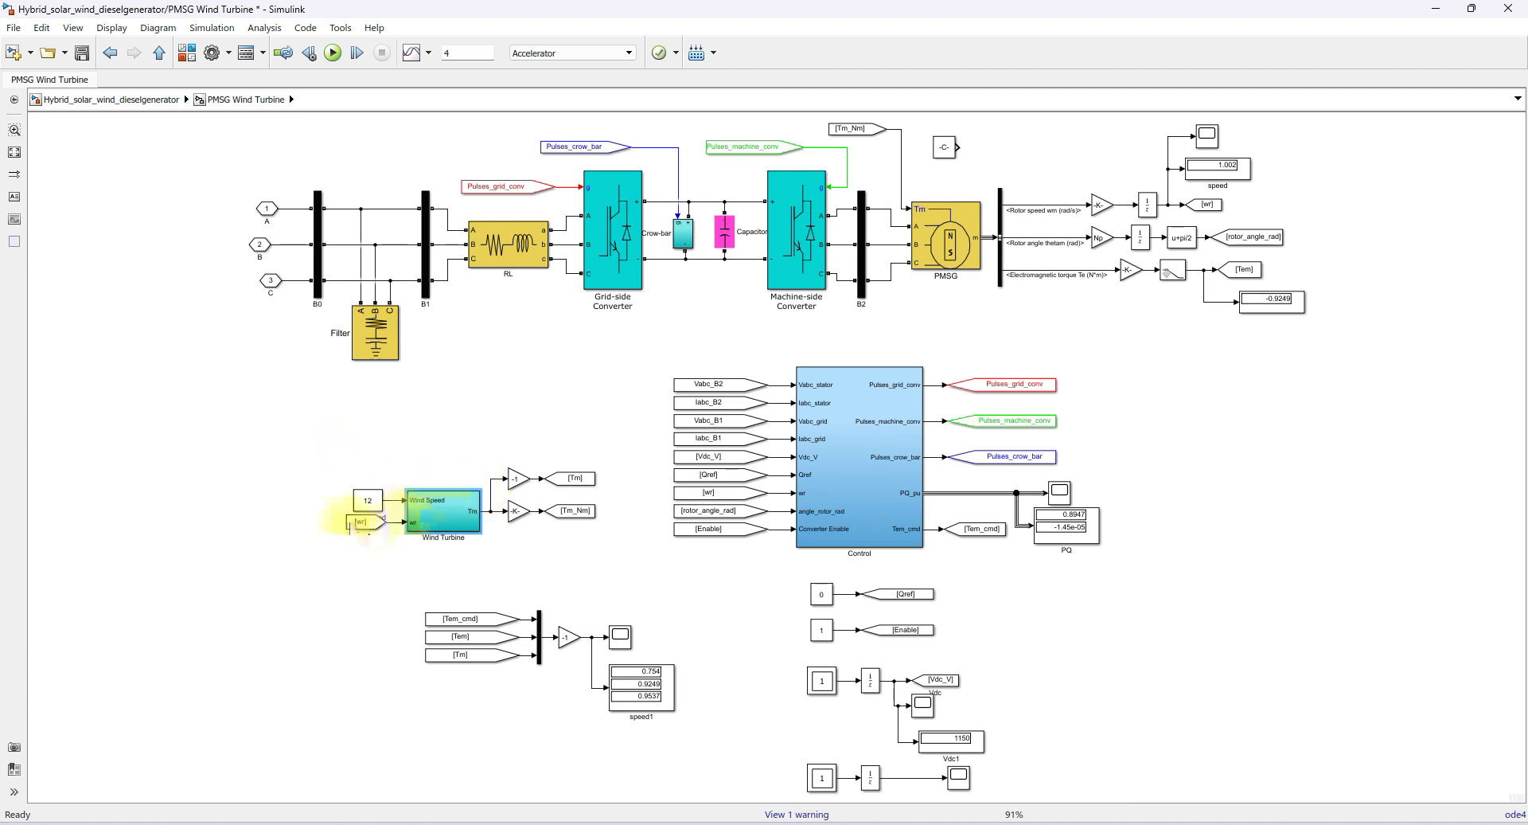
- Point out wind speed 12, the [wr] input, PMSG measurement and [Tm_Nm] tag; select Control
{"action": "left_click", "coordinate": [369, 502]}
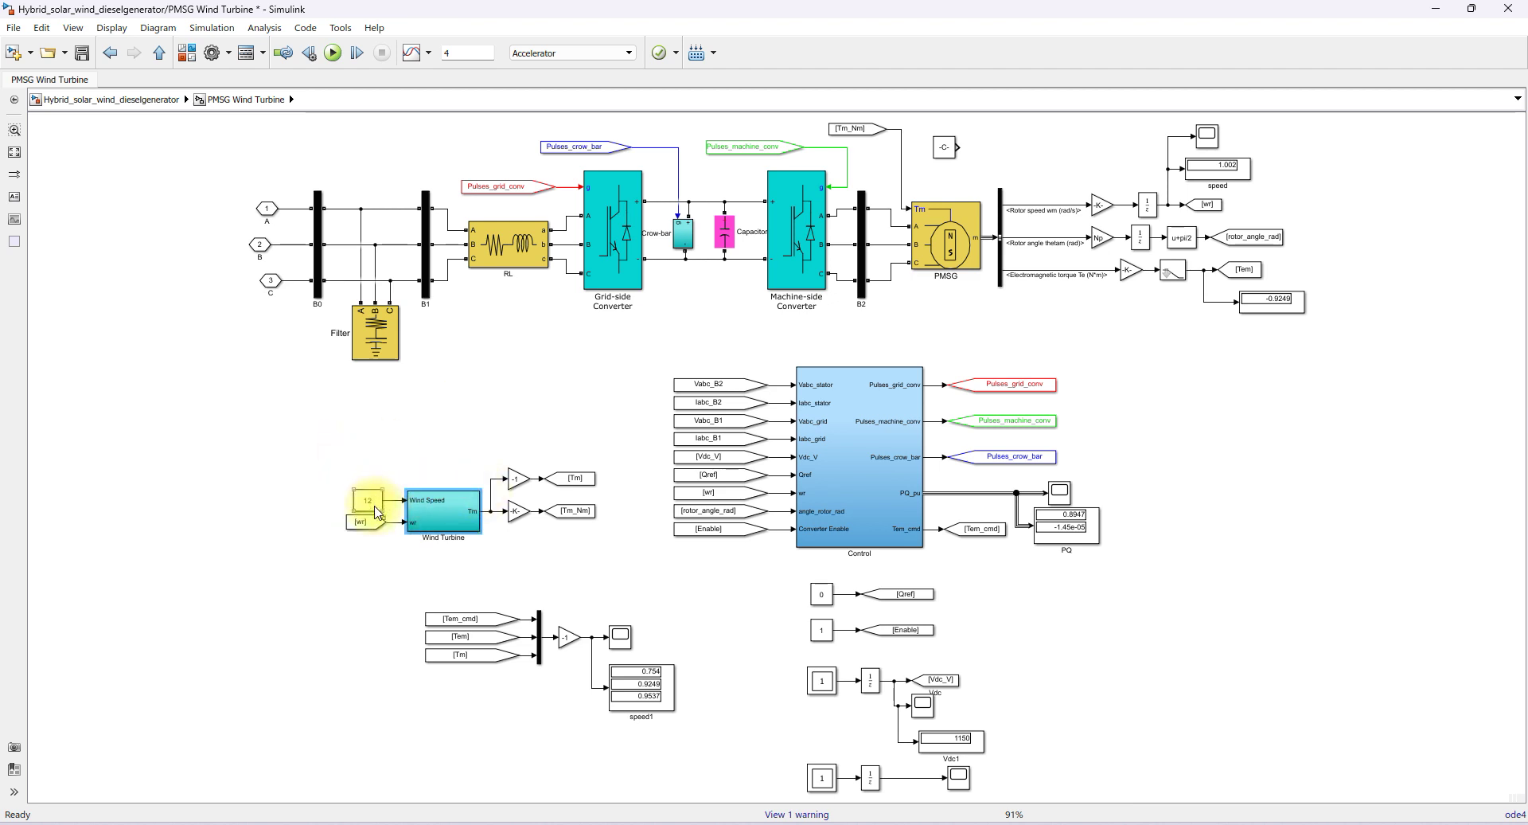
{"action": "left_click", "coordinate": [362, 525]}
{"action": "left_click", "coordinate": [986, 238]}
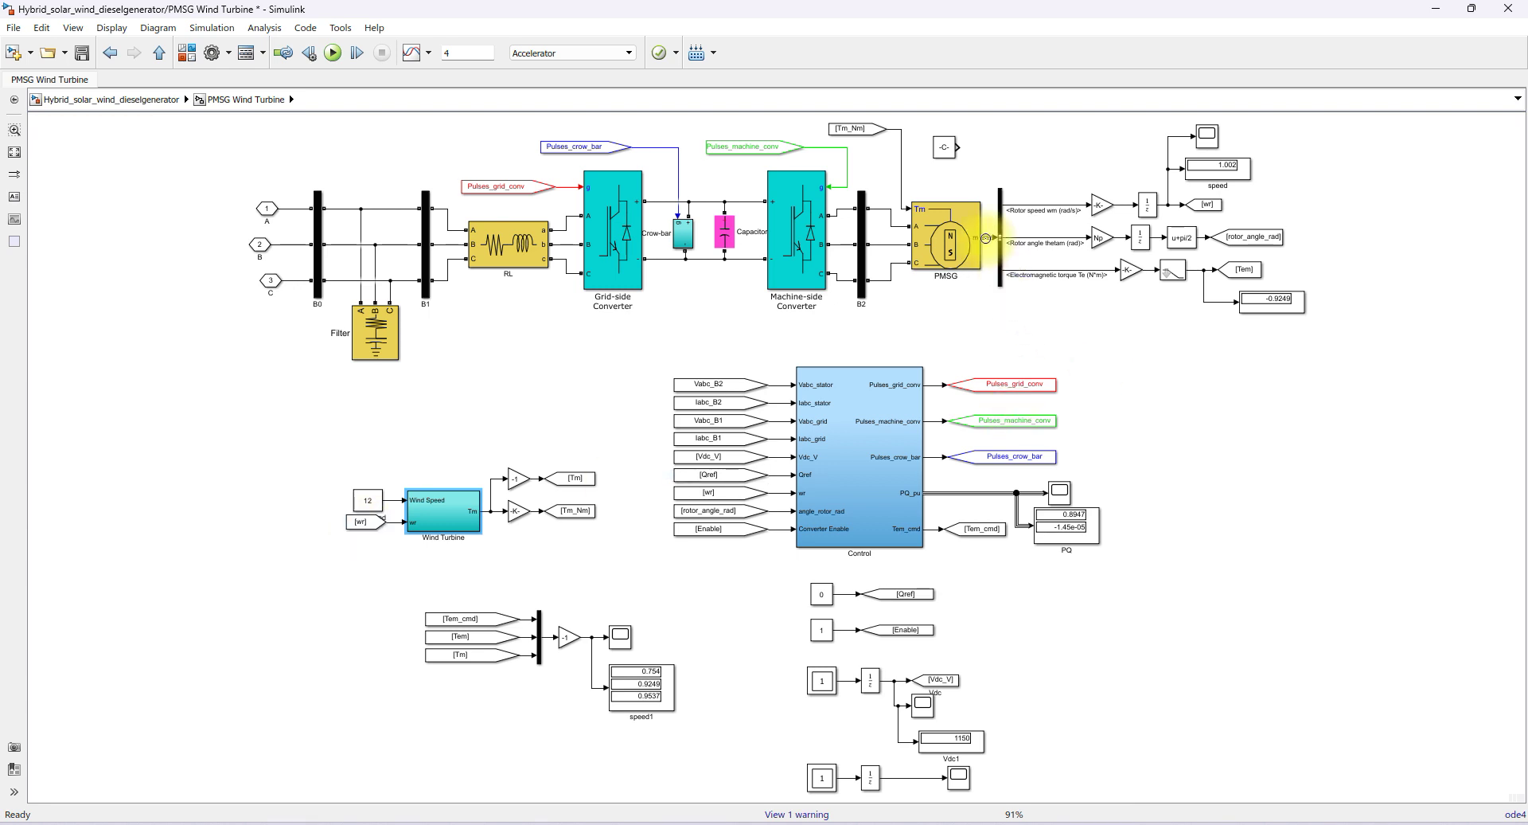
{"action": "left_click", "coordinate": [559, 516]}
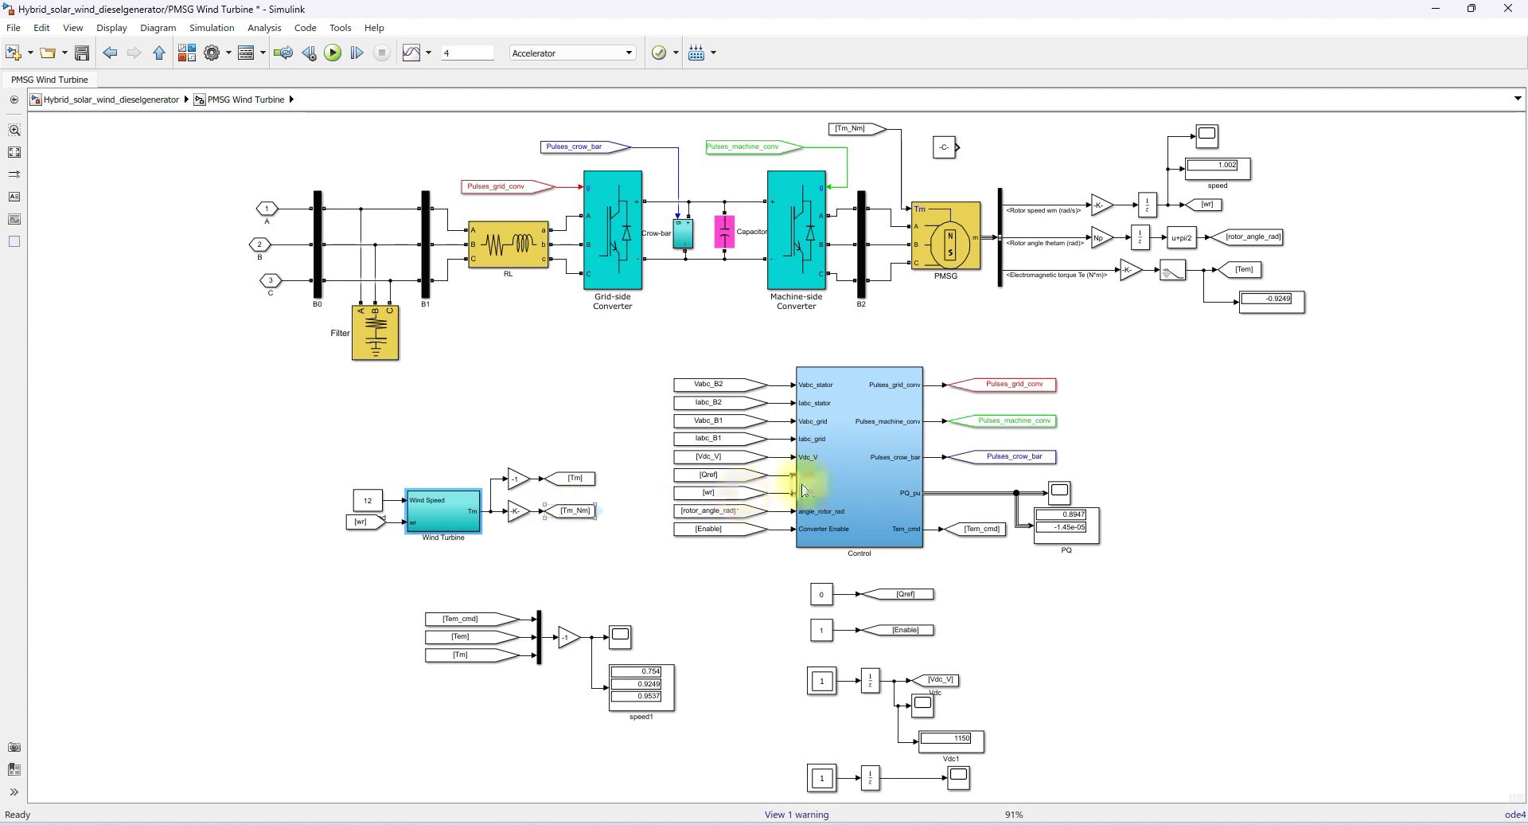
{"action": "left_click", "coordinate": [849, 464]}
- Open the Control subsystem, pick out the Grid-side and Rotor-side Controls, and fit to view
{"action": "double_click", "coordinate": [849, 464]}
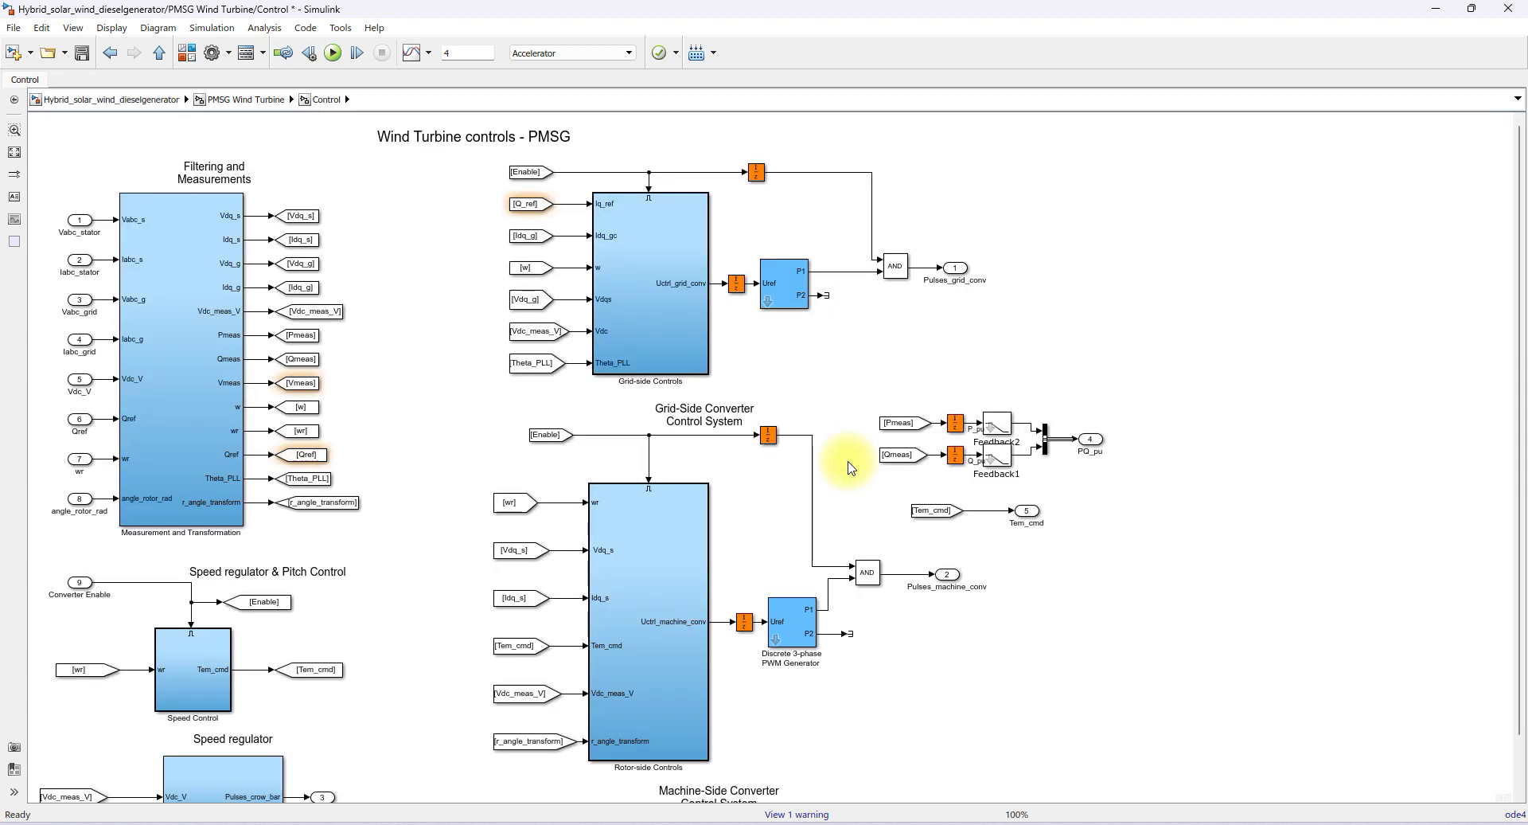
{"action": "left_click", "coordinate": [642, 323]}
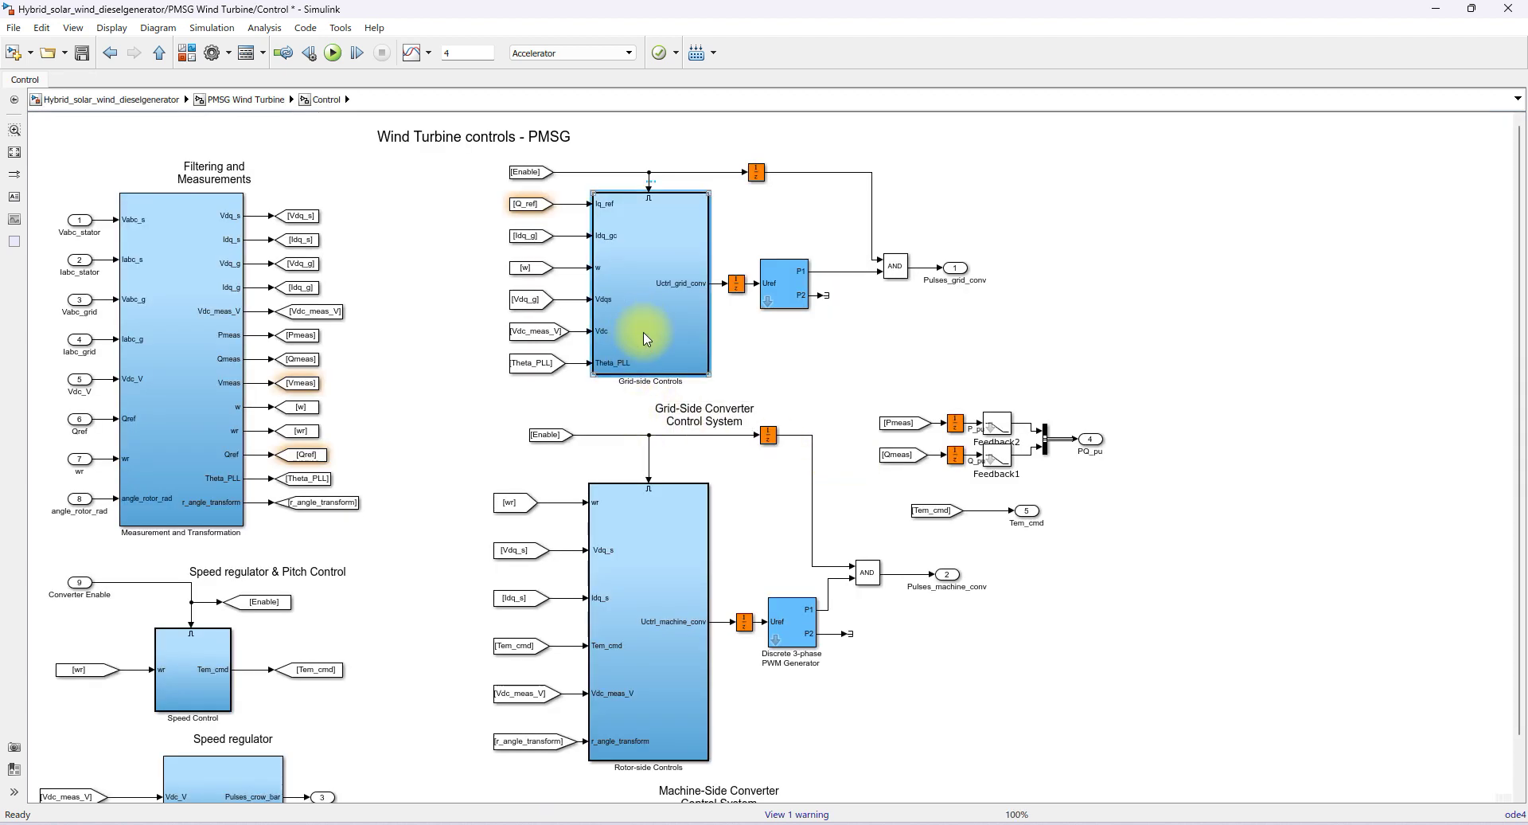
{"action": "left_click", "coordinate": [659, 591]}
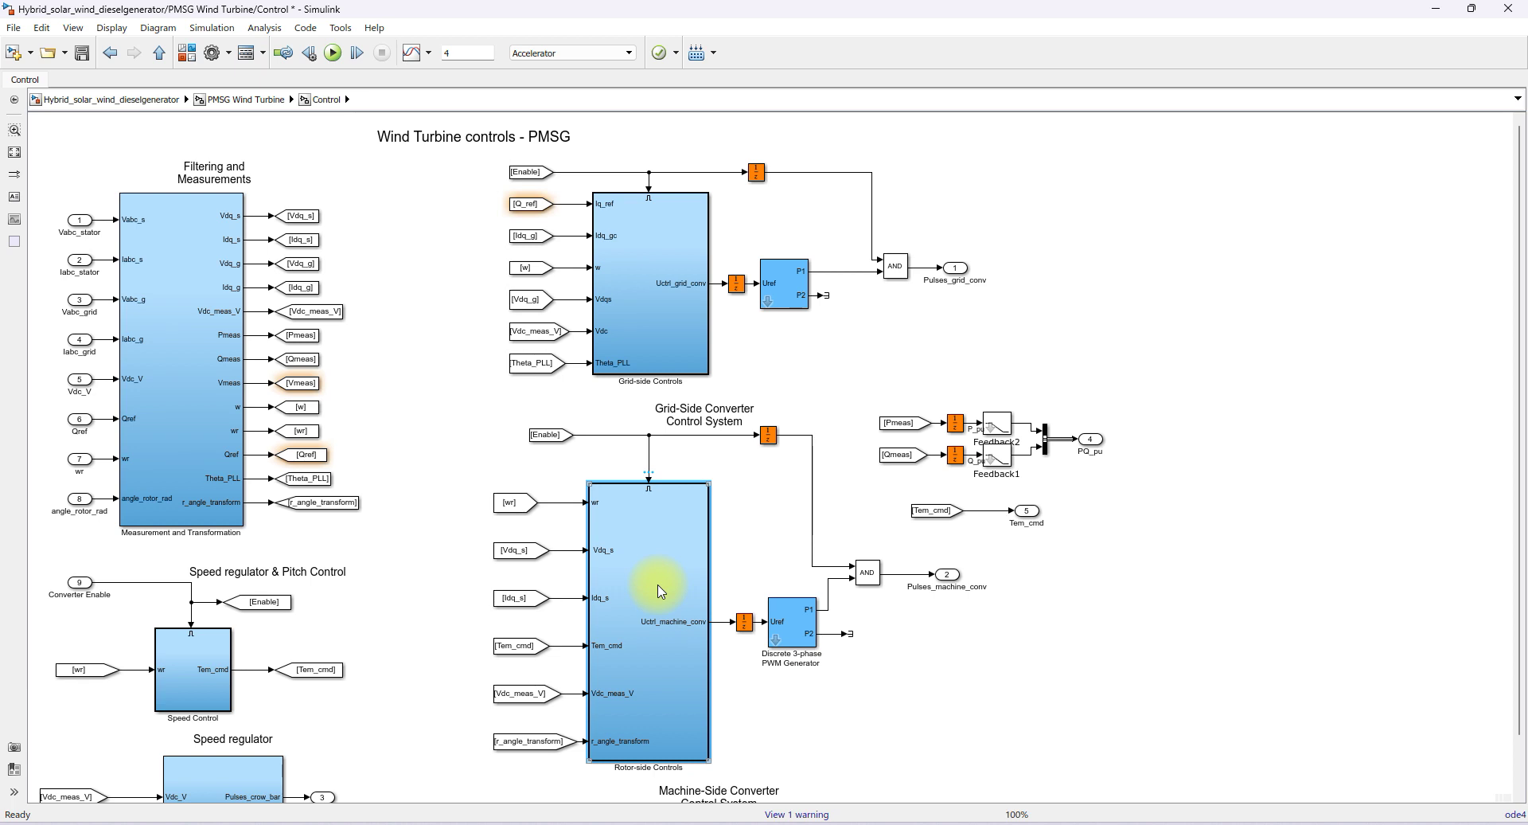
{"action": "left_click", "coordinate": [14, 151]}
- Pick out Speed Control, [Enable] and [Tem_cmd], then ink-trace Tem_cmd to the Rotor-side Controls
{"action": "left_click", "coordinate": [413, 636]}
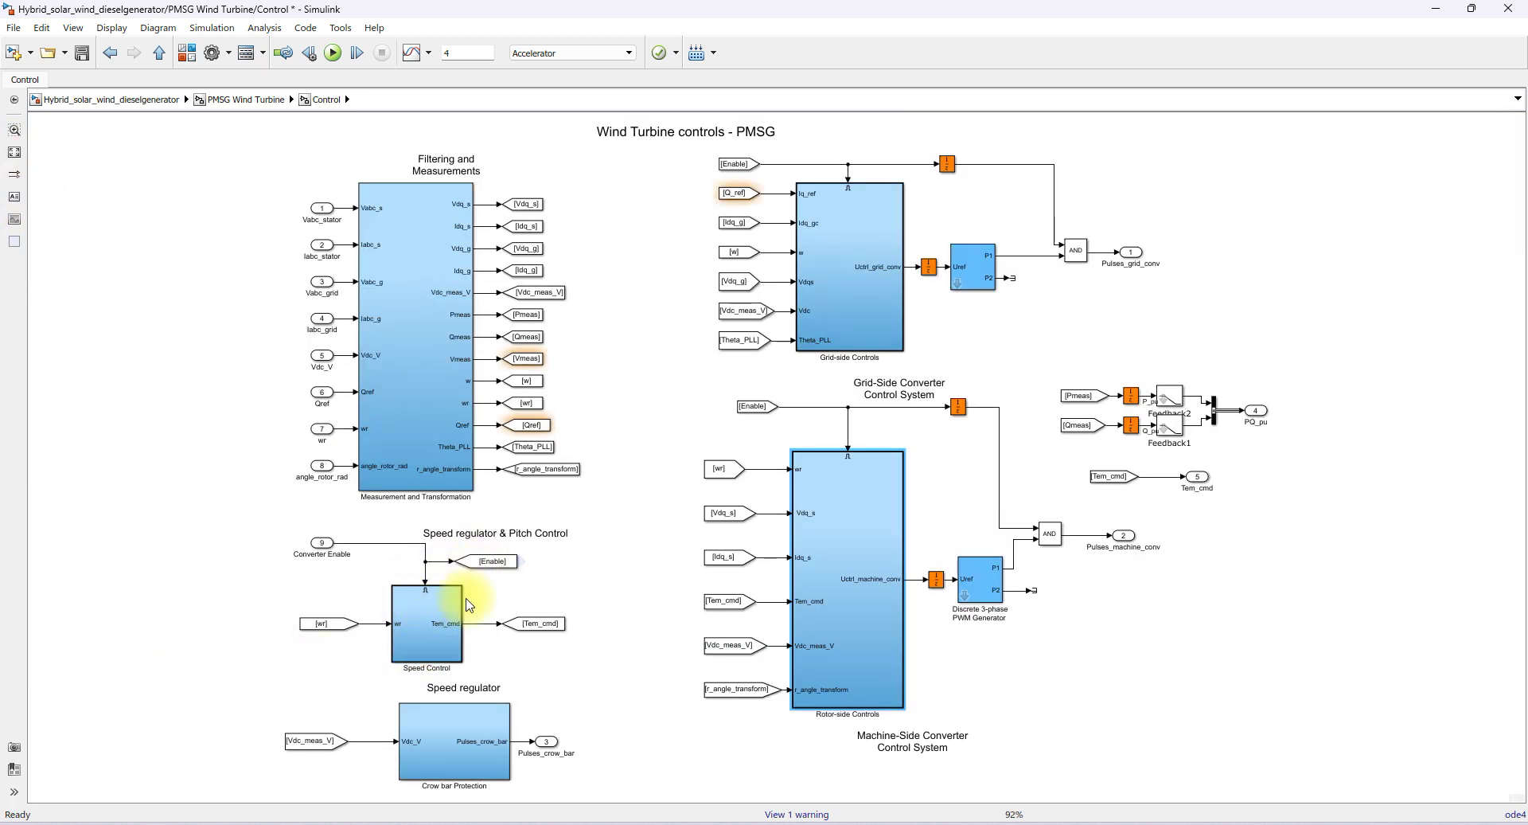
{"action": "left_click", "coordinate": [480, 565]}
{"action": "left_click", "coordinate": [500, 605]}
{"action": "left_click", "coordinate": [553, 629]}
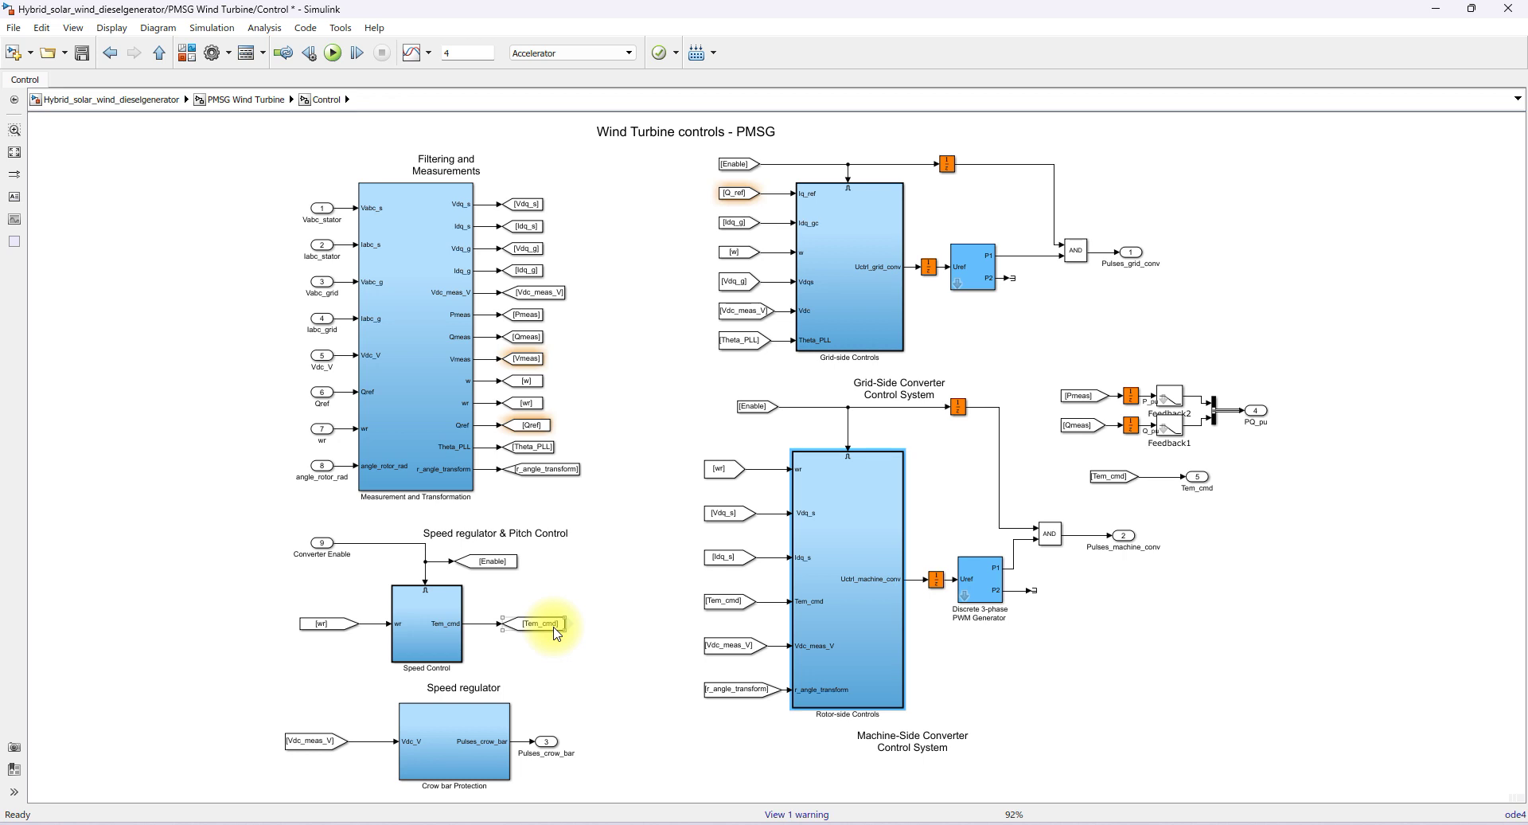
{"action": "left_click", "coordinate": [596, 641]}
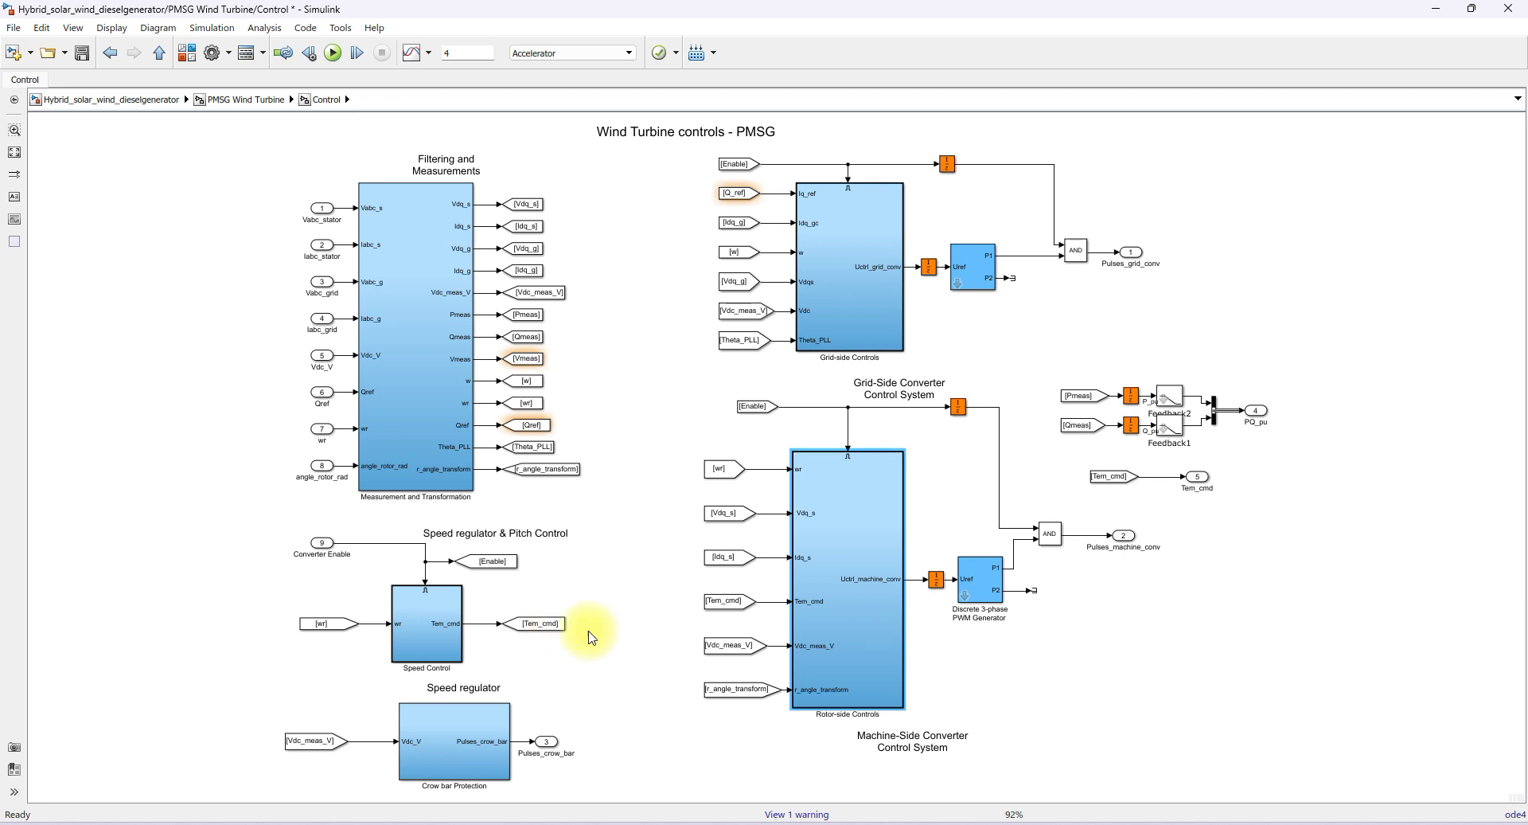
{"action": "key", "text": "ctrl+alt+p"}
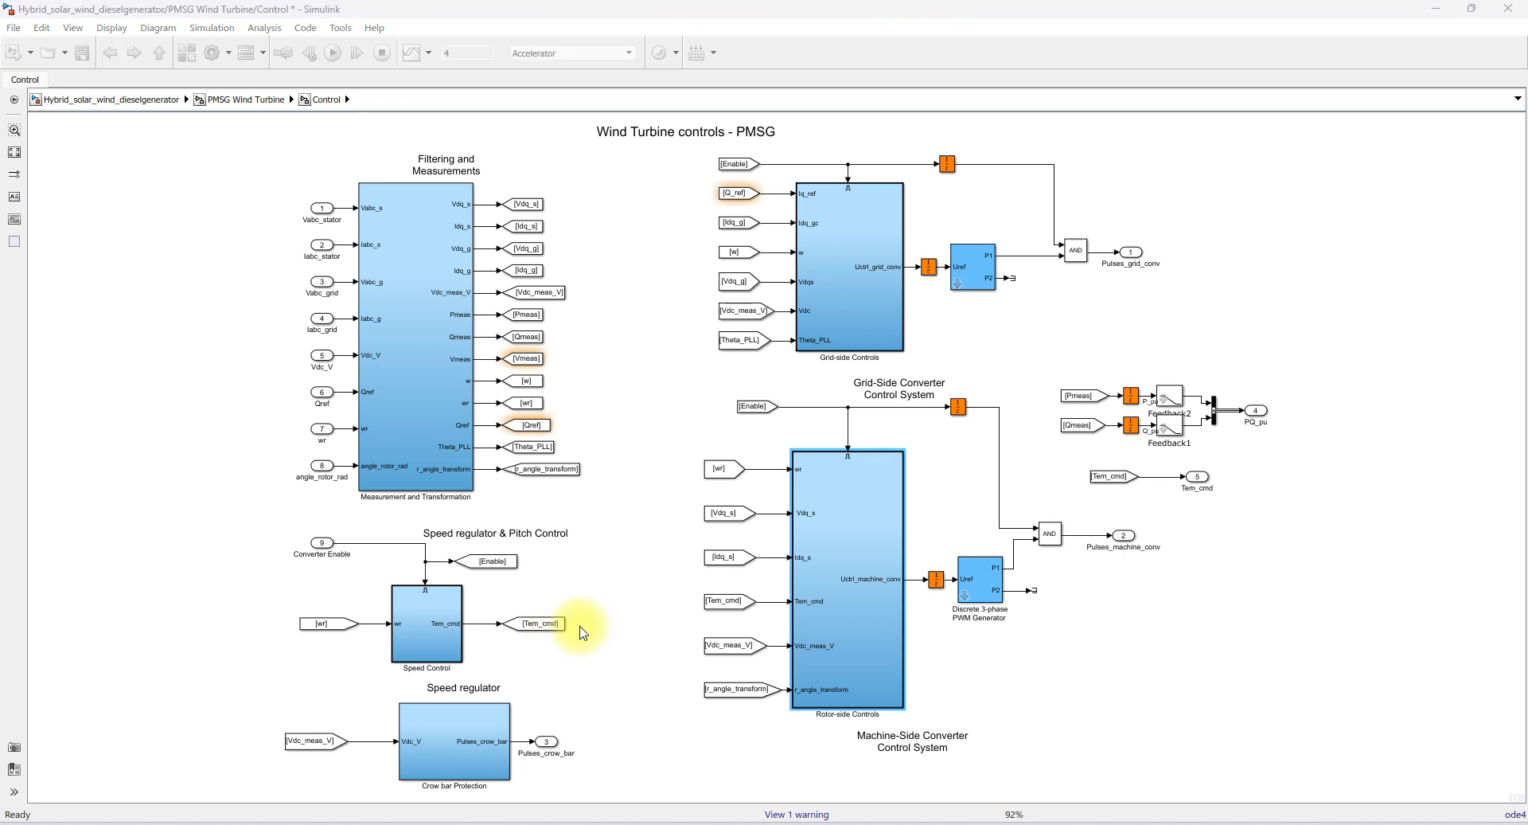
{"action": "mouse_move", "coordinate": [577, 626]}
{"action": "left_mouse_down"}
{"action": "mouse_move", "coordinate": [784, 623]}
{"action": "mouse_move", "coordinate": [811, 580]}
{"action": "mouse_move", "coordinate": [827, 605]}
{"action": "left_mouse_up"}
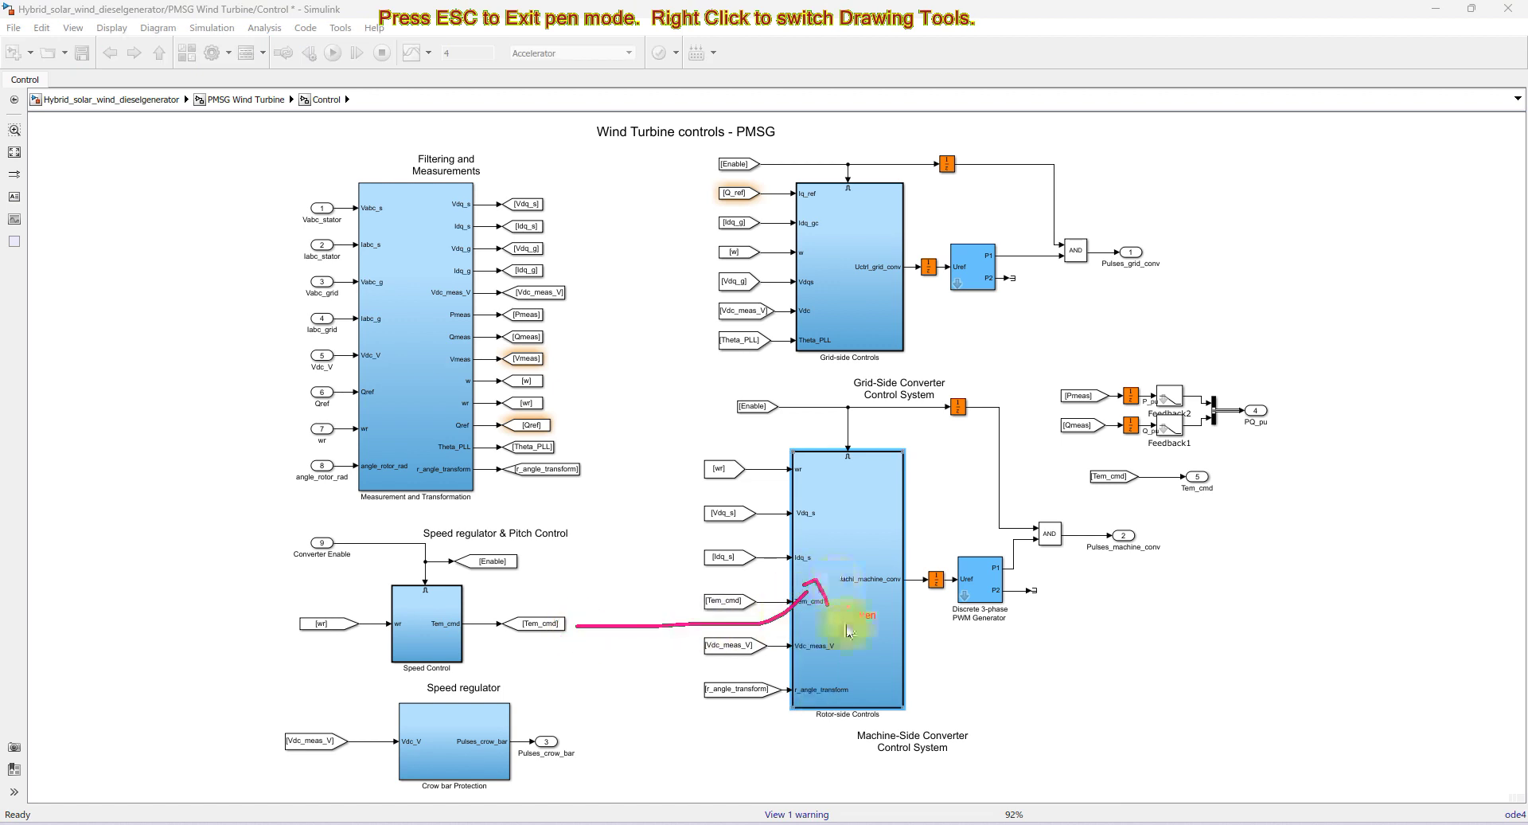
{"action": "key", "text": "Escape"}
{"action": "double_click", "coordinate": [859, 530]}
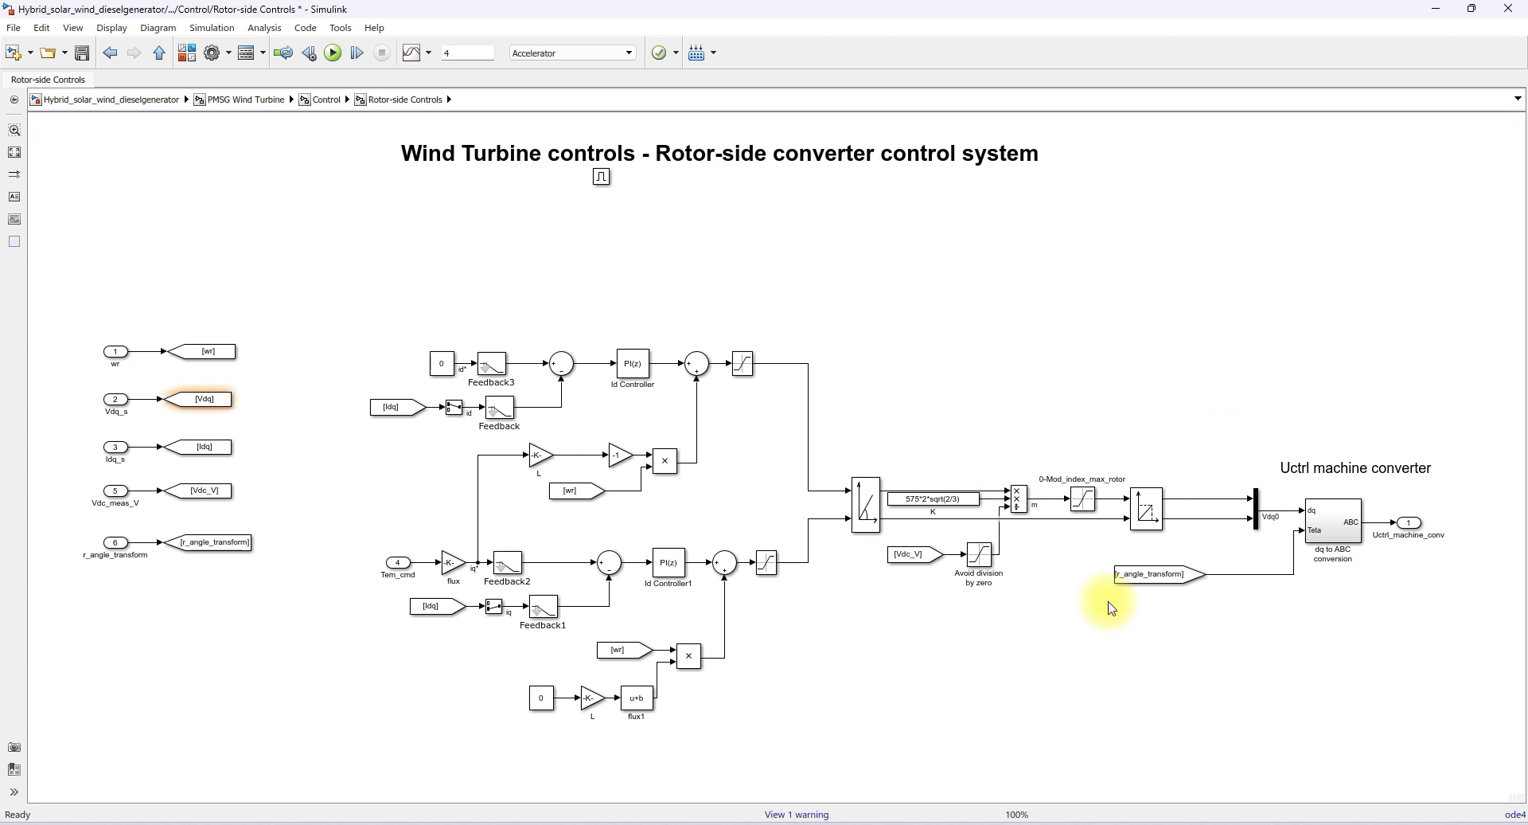
{"action": "left_click", "coordinate": [160, 53]}
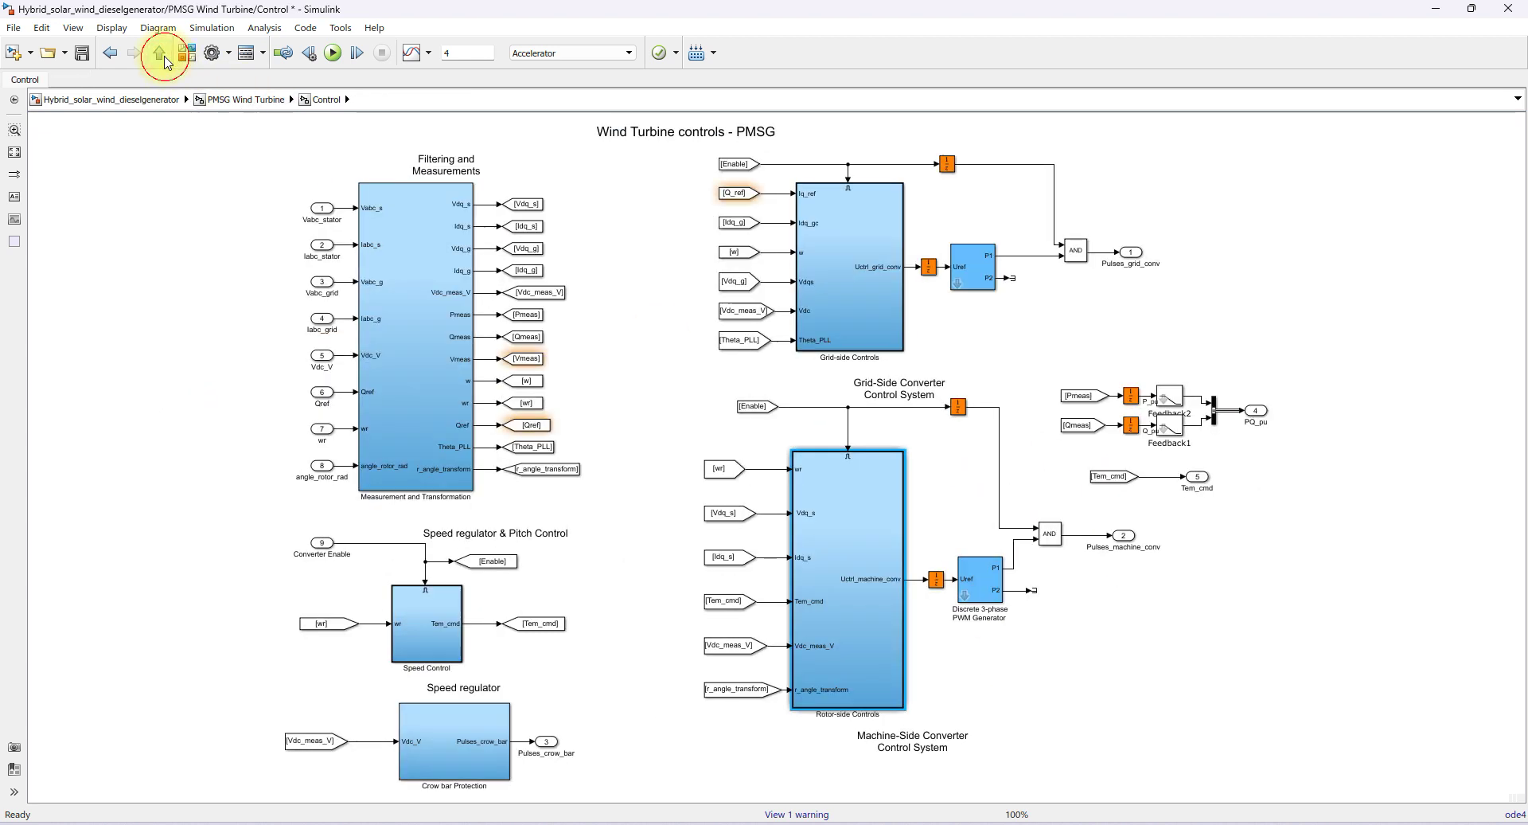
{"action": "double_click", "coordinate": [874, 302]}
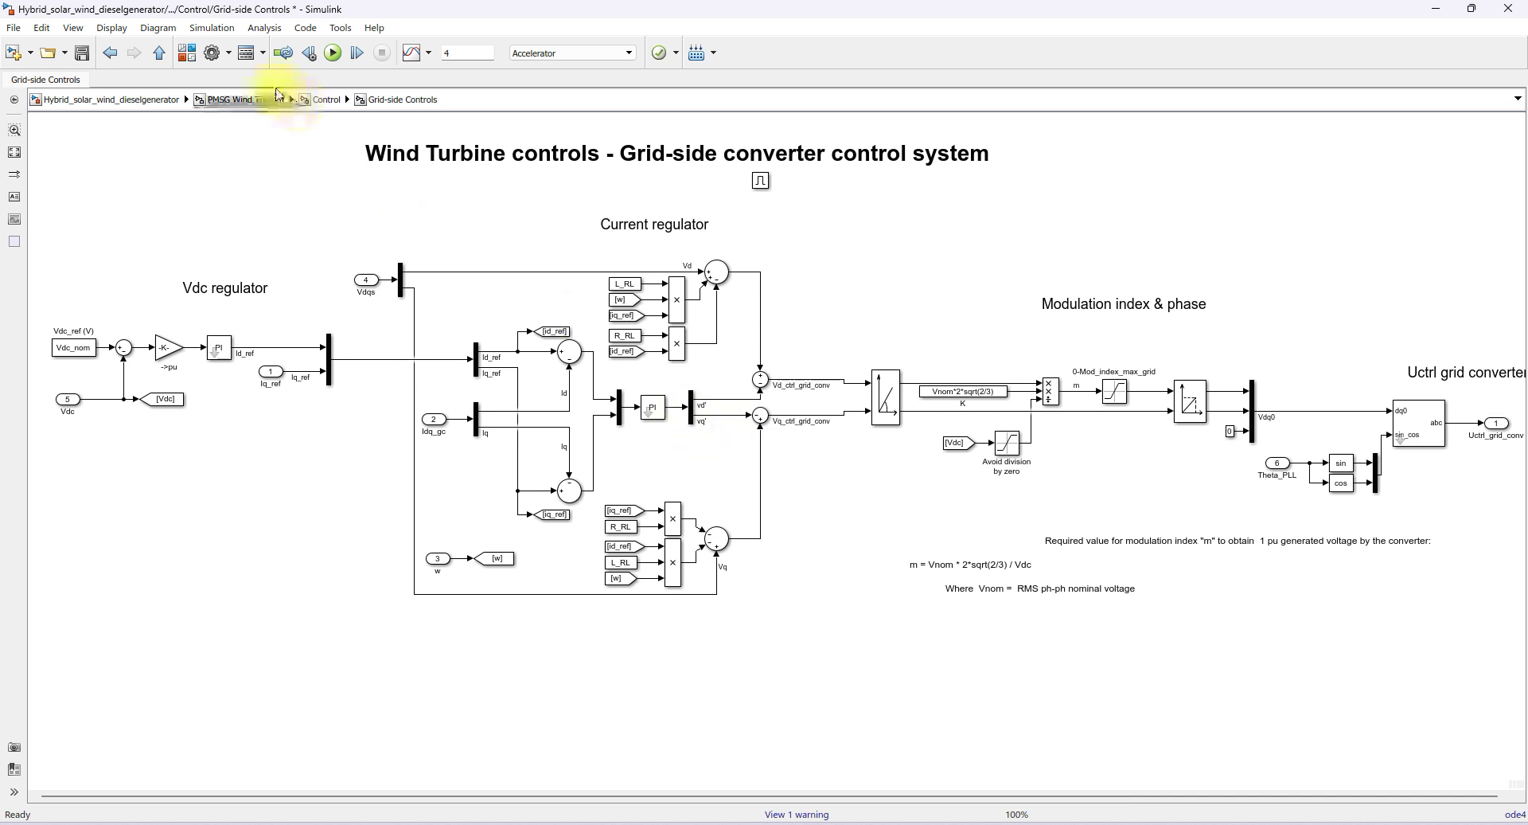
{"action": "left_click", "coordinate": [160, 54]}
- Go up to the PMSG Wind Turbine level, ink two marks, then return to the top-level model
{"action": "left_click", "coordinate": [160, 53]}
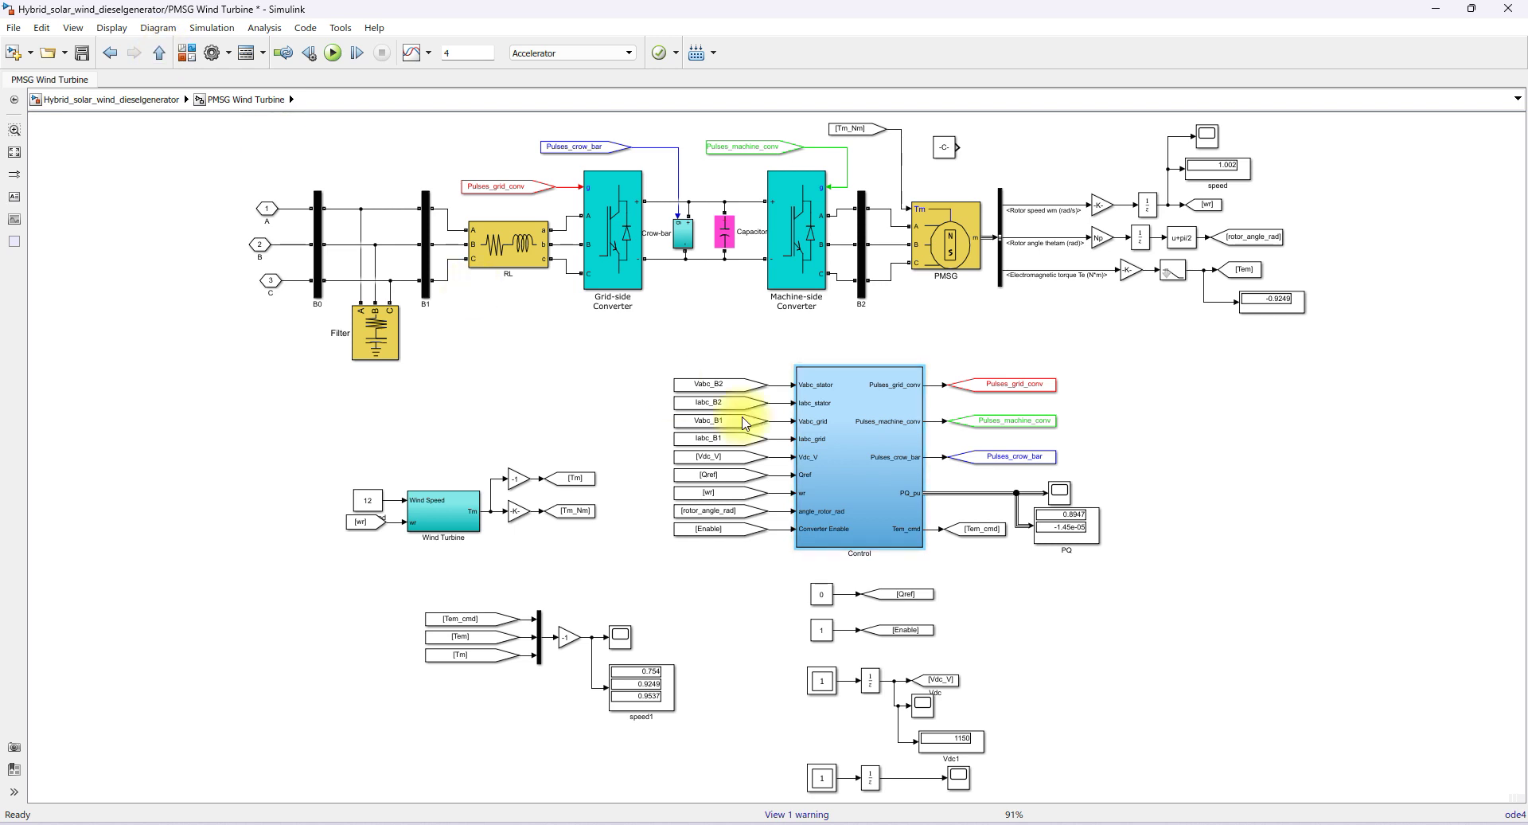
{"action": "key", "text": "F12"}
{"action": "left_click_drag", "start_coordinate": [826, 334], "coordinate": [800, 276]}
{"action": "left_click_drag", "start_coordinate": [617, 344], "coordinate": [610, 270]}
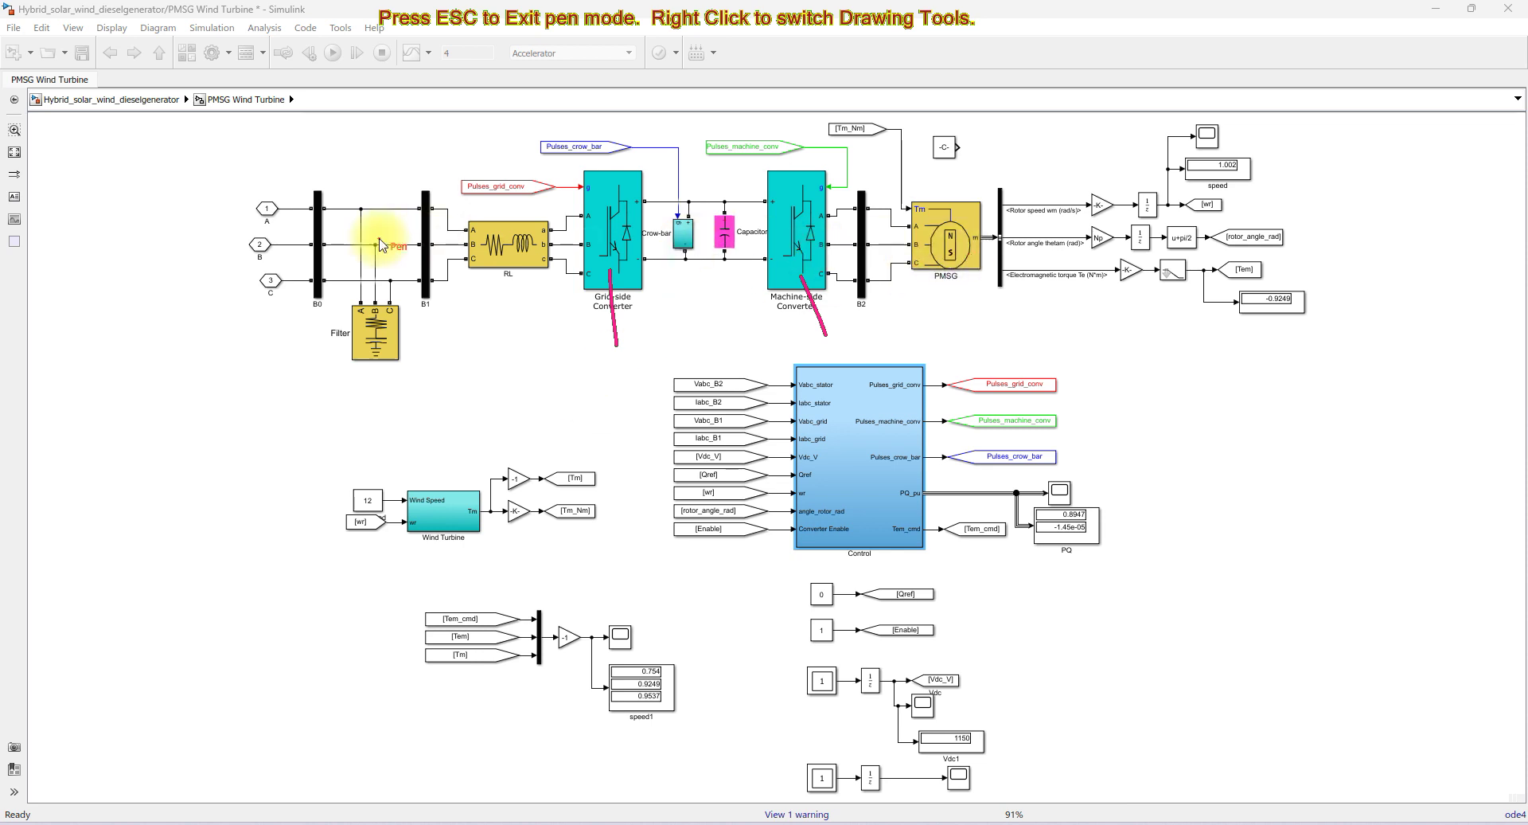
{"action": "key", "text": "Escape"}
{"action": "left_click", "coordinate": [166, 60]}
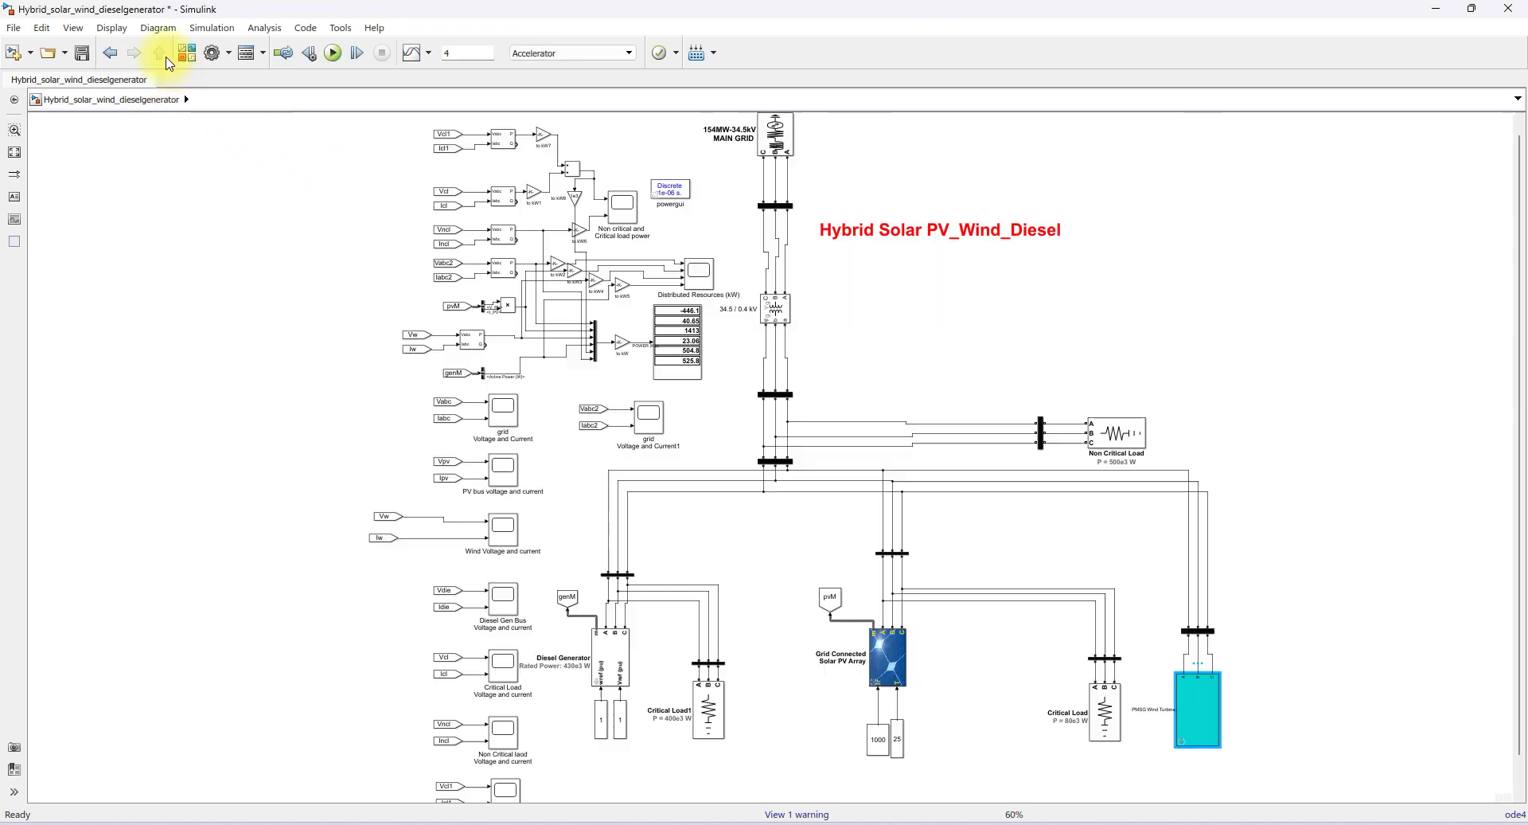
{"action": "left_click", "coordinate": [610, 657]}
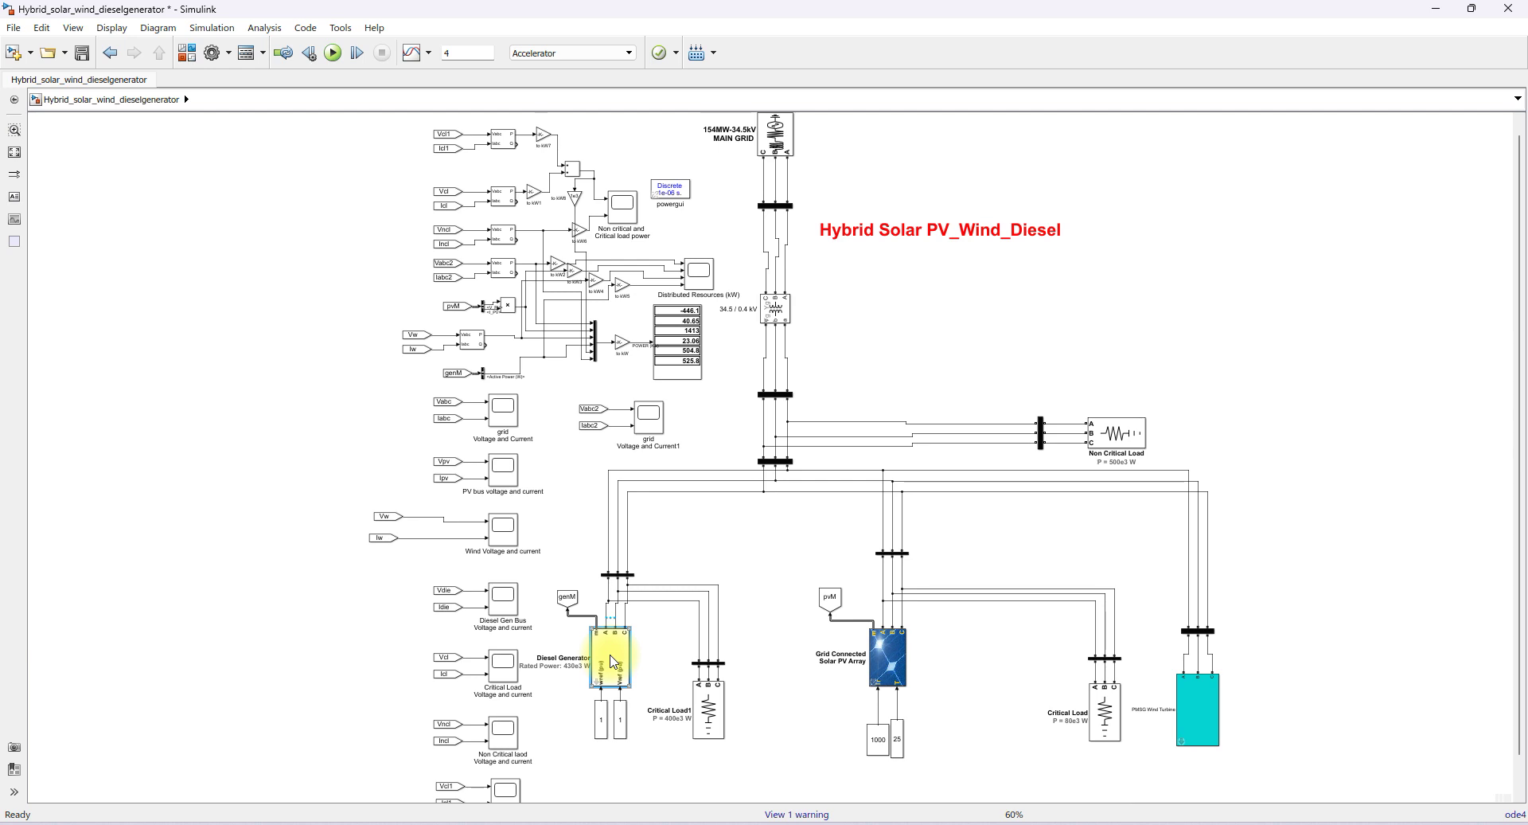
{"action": "double_click", "coordinate": [610, 661]}
{"action": "left_click_drag", "start_coordinate": [743, 446], "coordinate": [739, 292]}
{"action": "double_click", "coordinate": [757, 534]}
{"action": "double_click", "coordinate": [753, 562]}
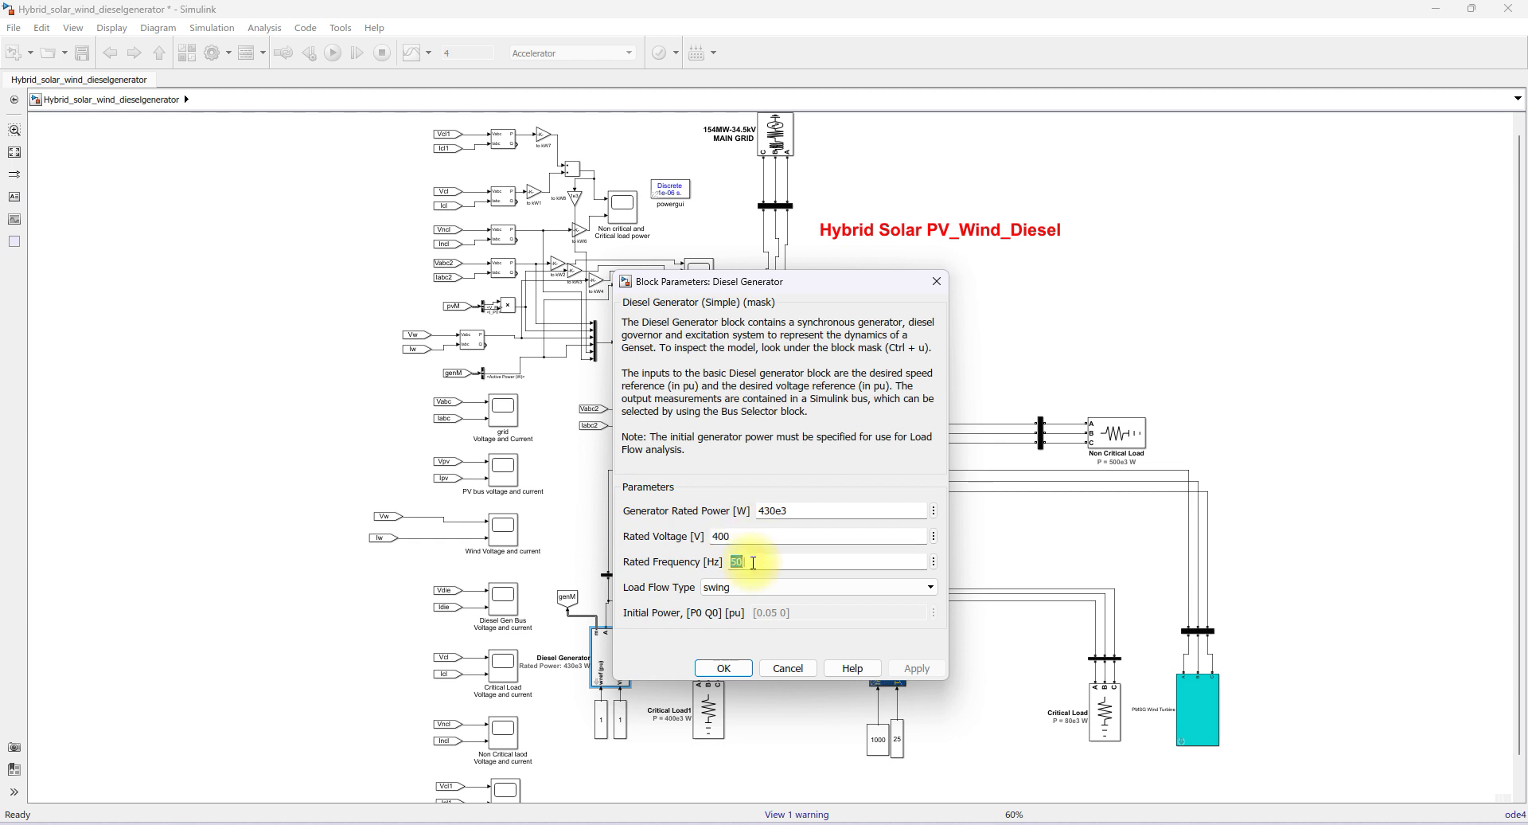
{"action": "left_click", "coordinate": [724, 668]}
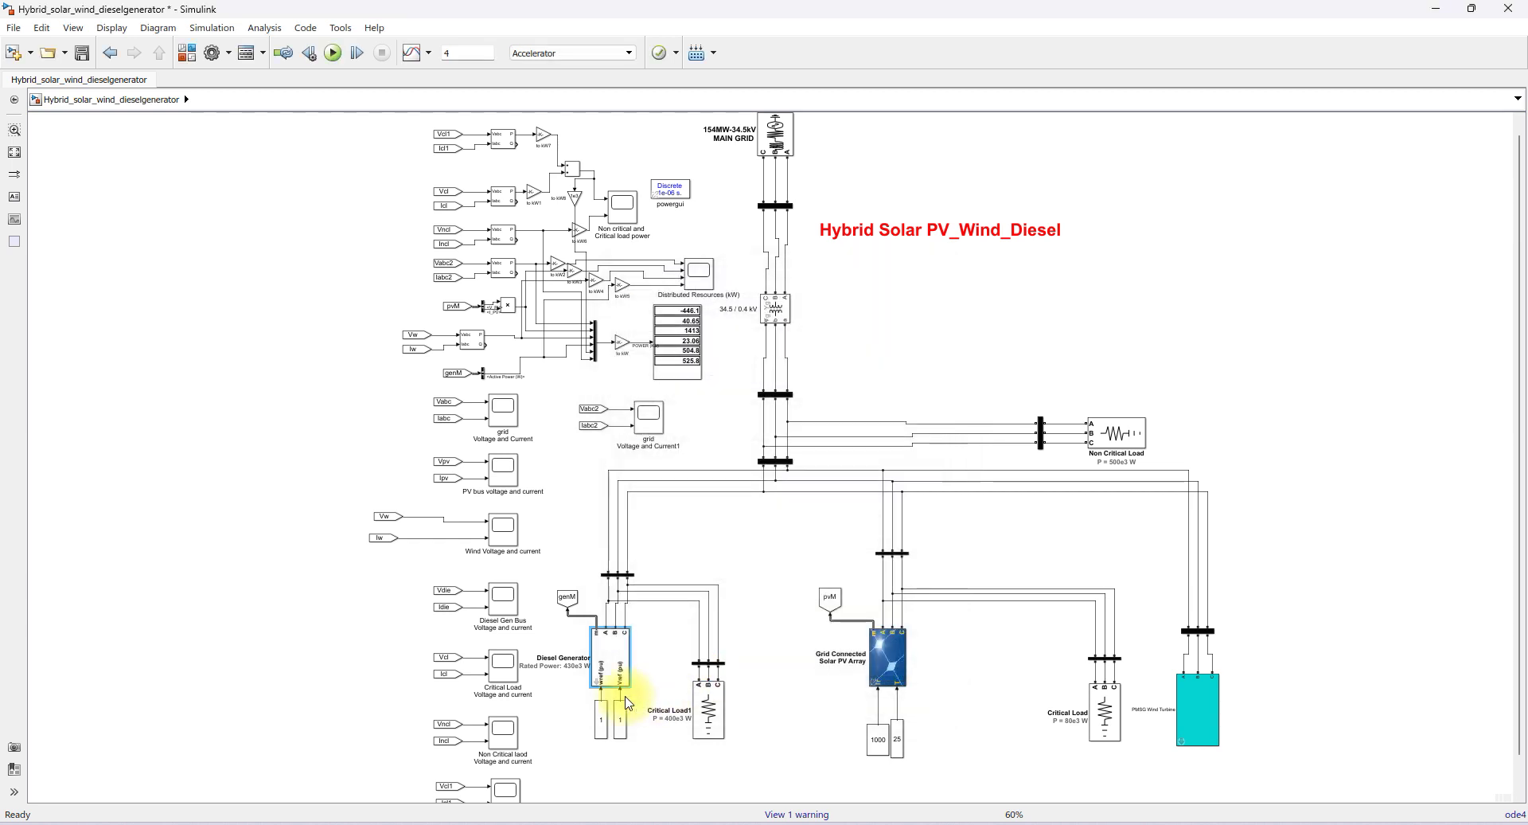
{"action": "left_click", "coordinate": [598, 684]}
{"action": "left_click", "coordinate": [430, 307]}
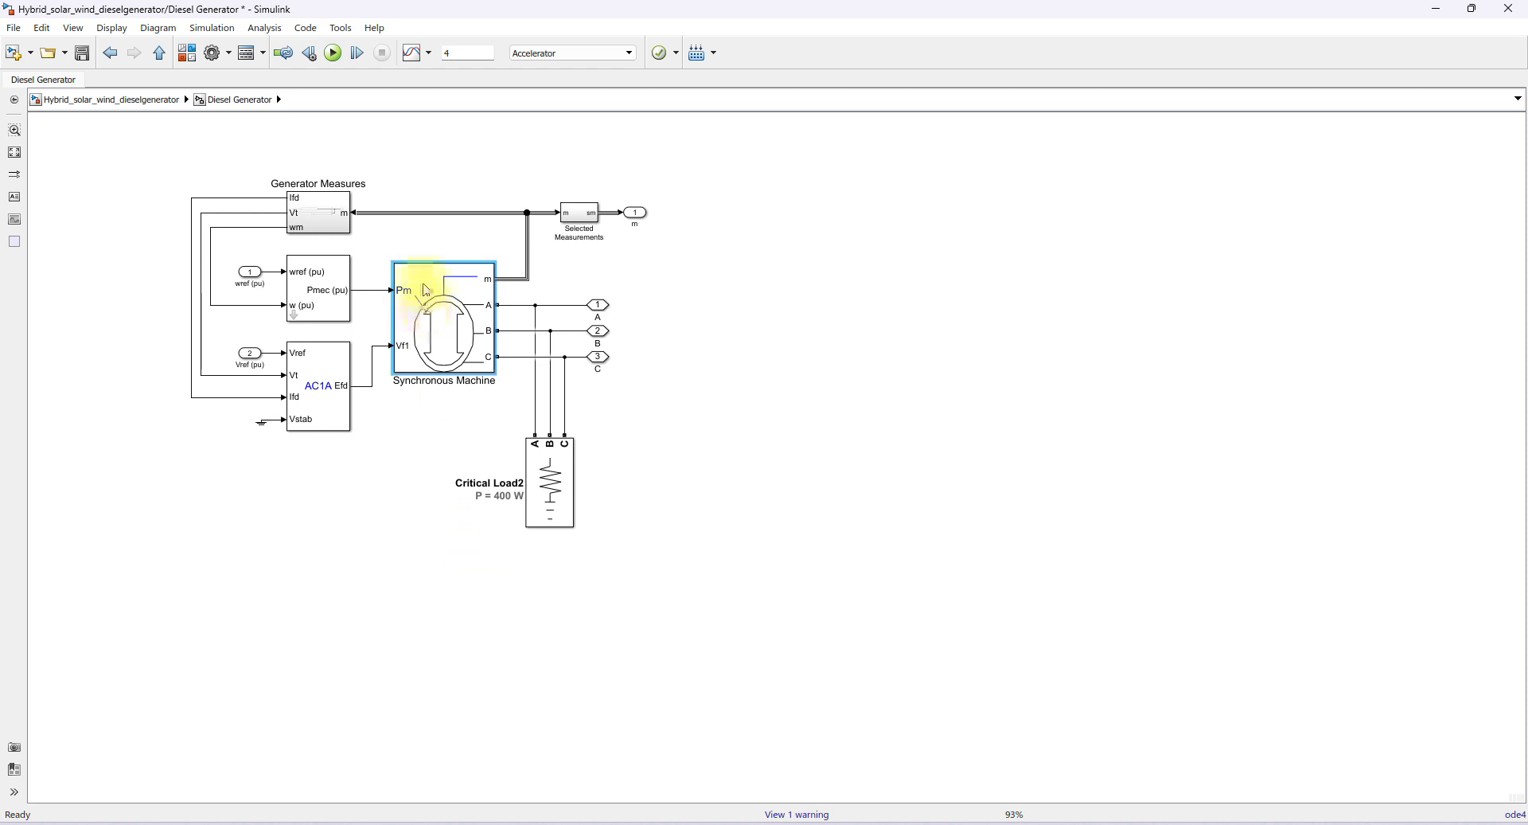
{"action": "left_click", "coordinate": [303, 271]}
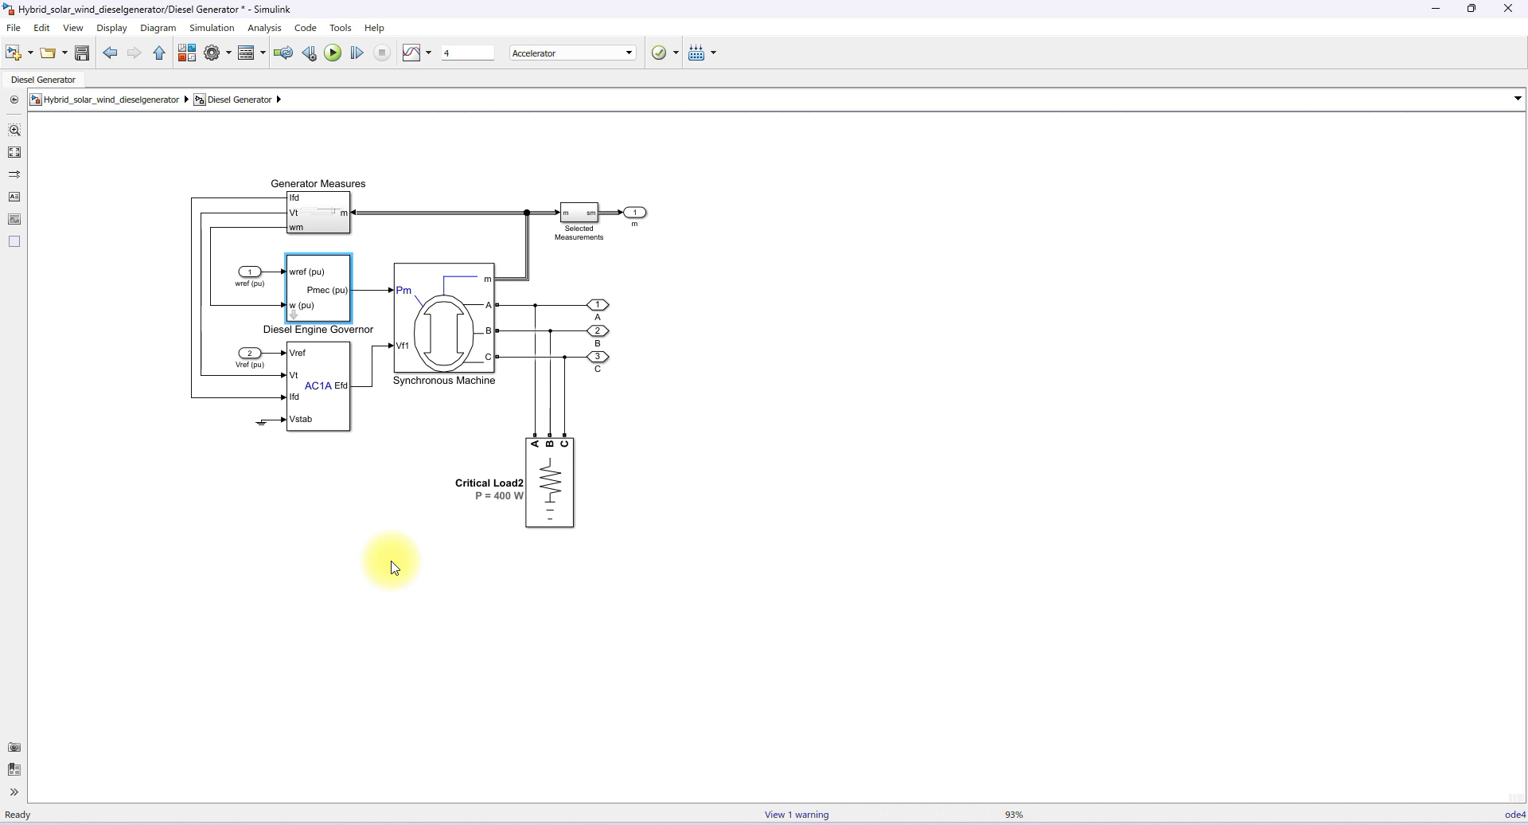
{"action": "left_click", "coordinate": [304, 396]}
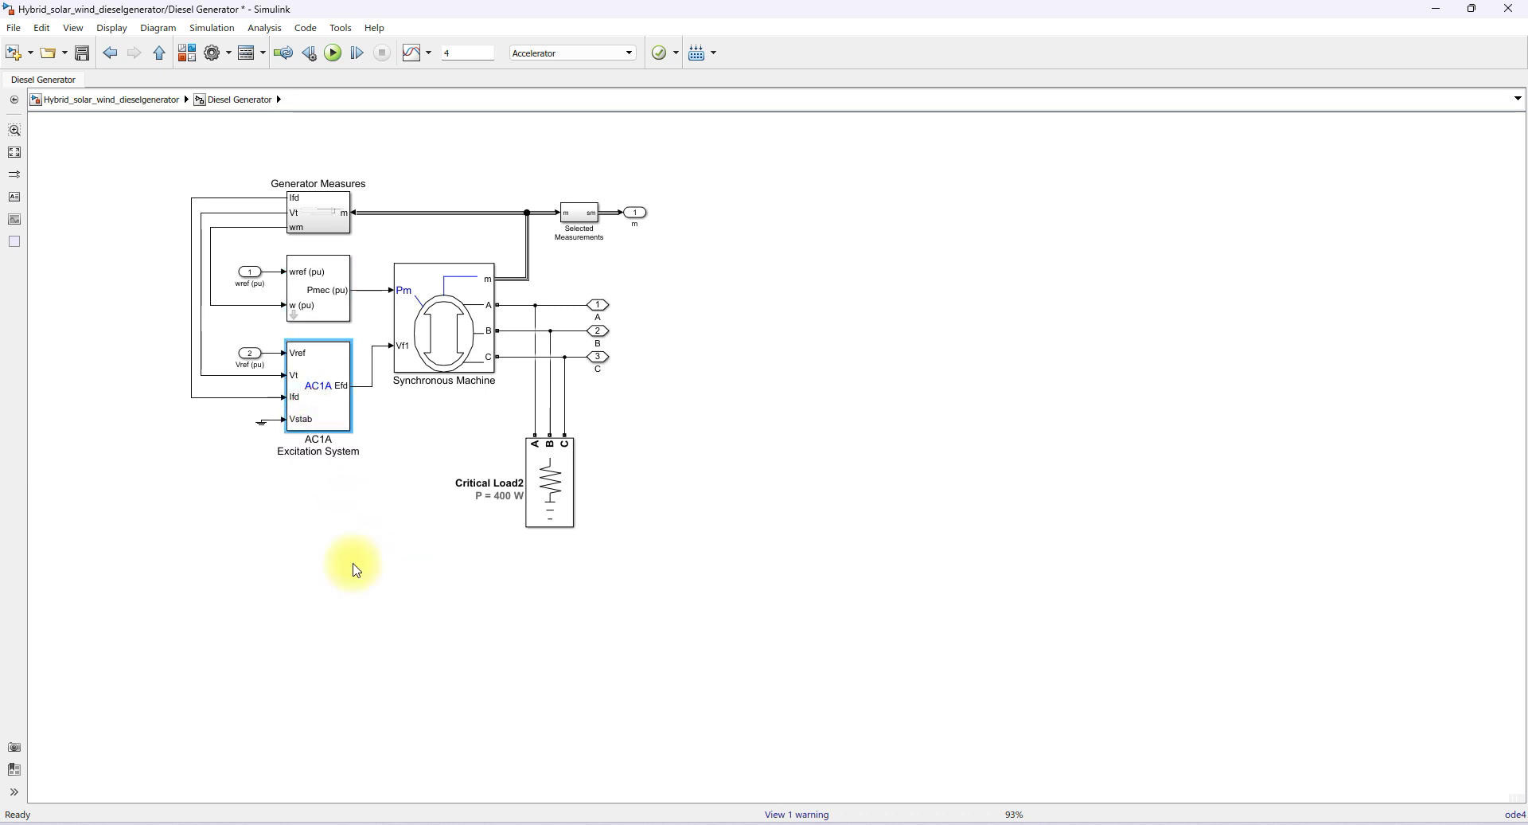
{"action": "left_click", "coordinate": [323, 310]}
{"action": "left_click", "coordinate": [334, 398]}
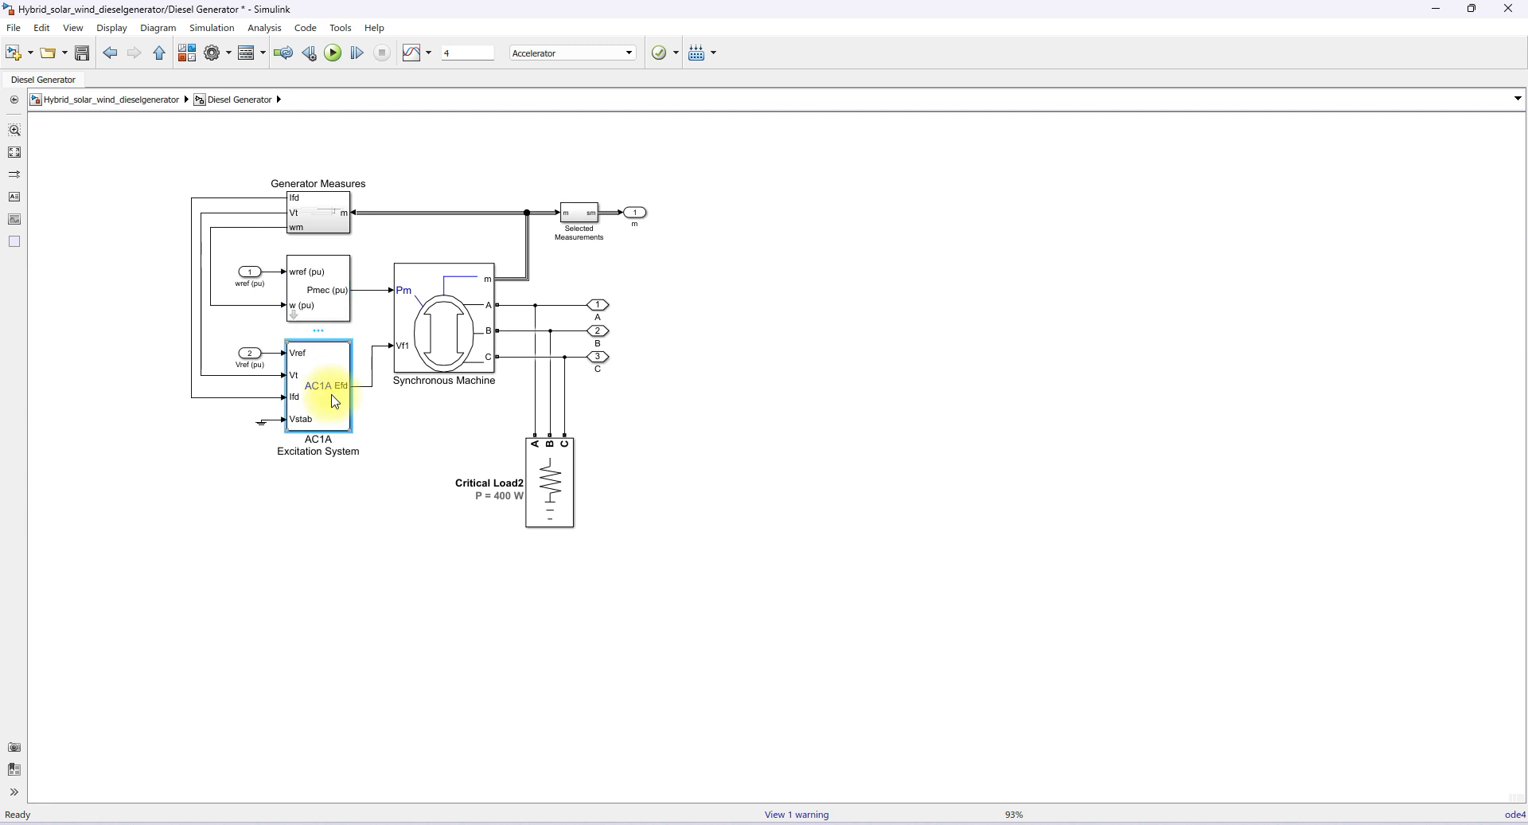
{"action": "left_click", "coordinate": [334, 293]}
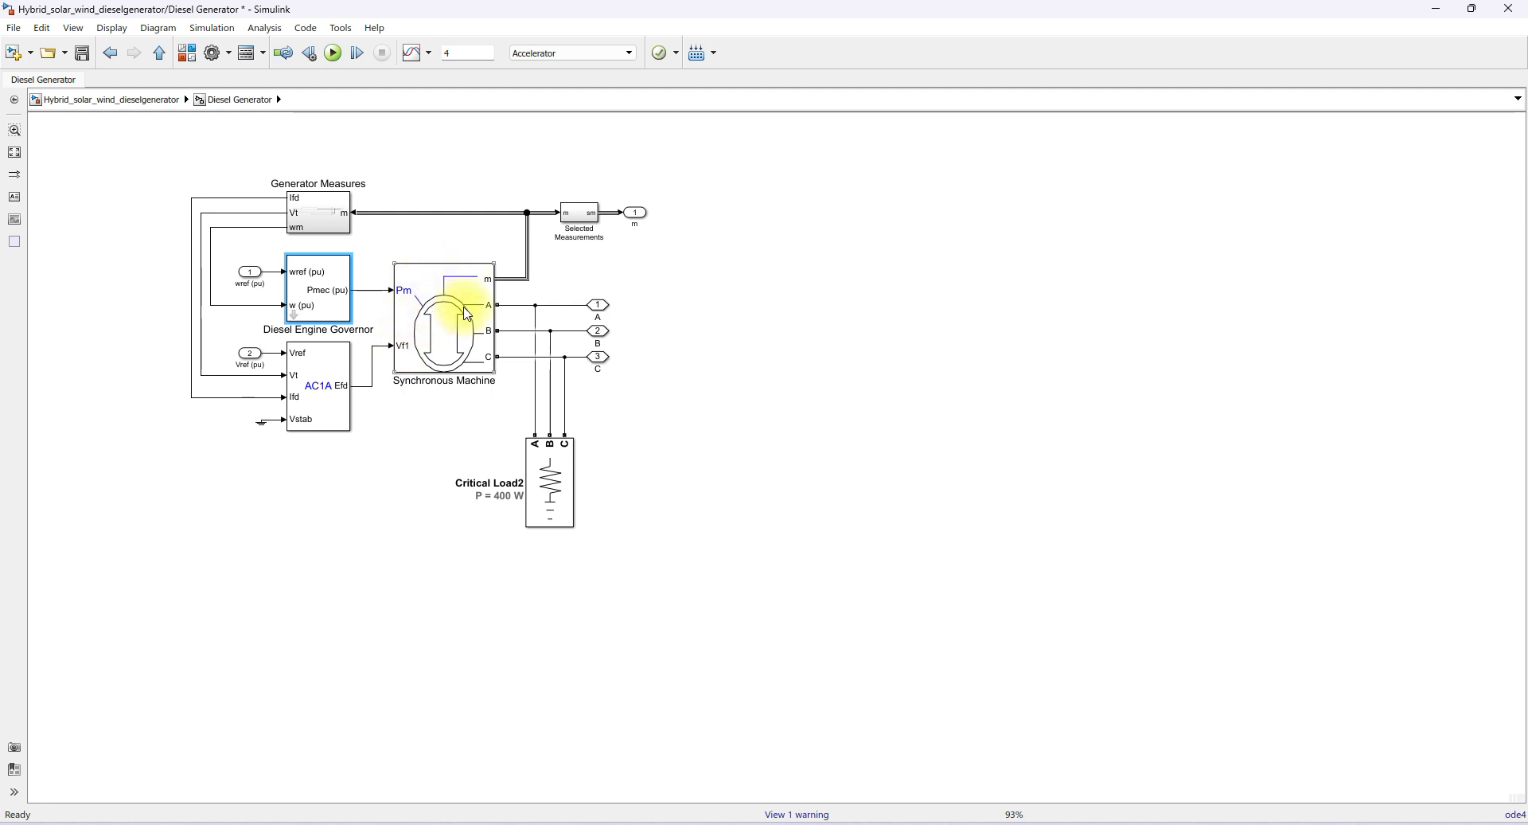
{"action": "left_click", "coordinate": [346, 404]}
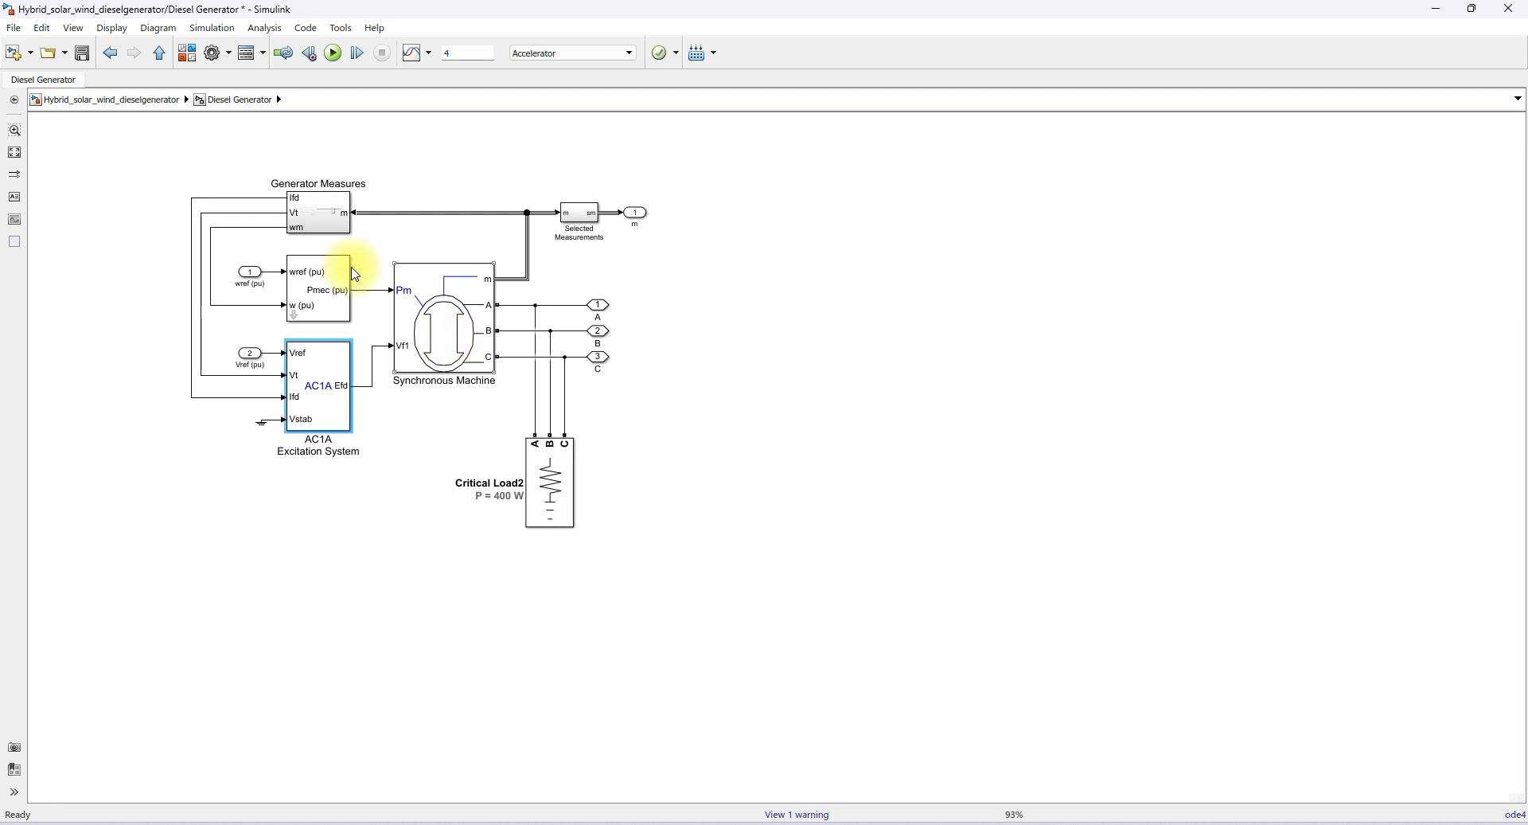
{"action": "left_click", "coordinate": [160, 53]}
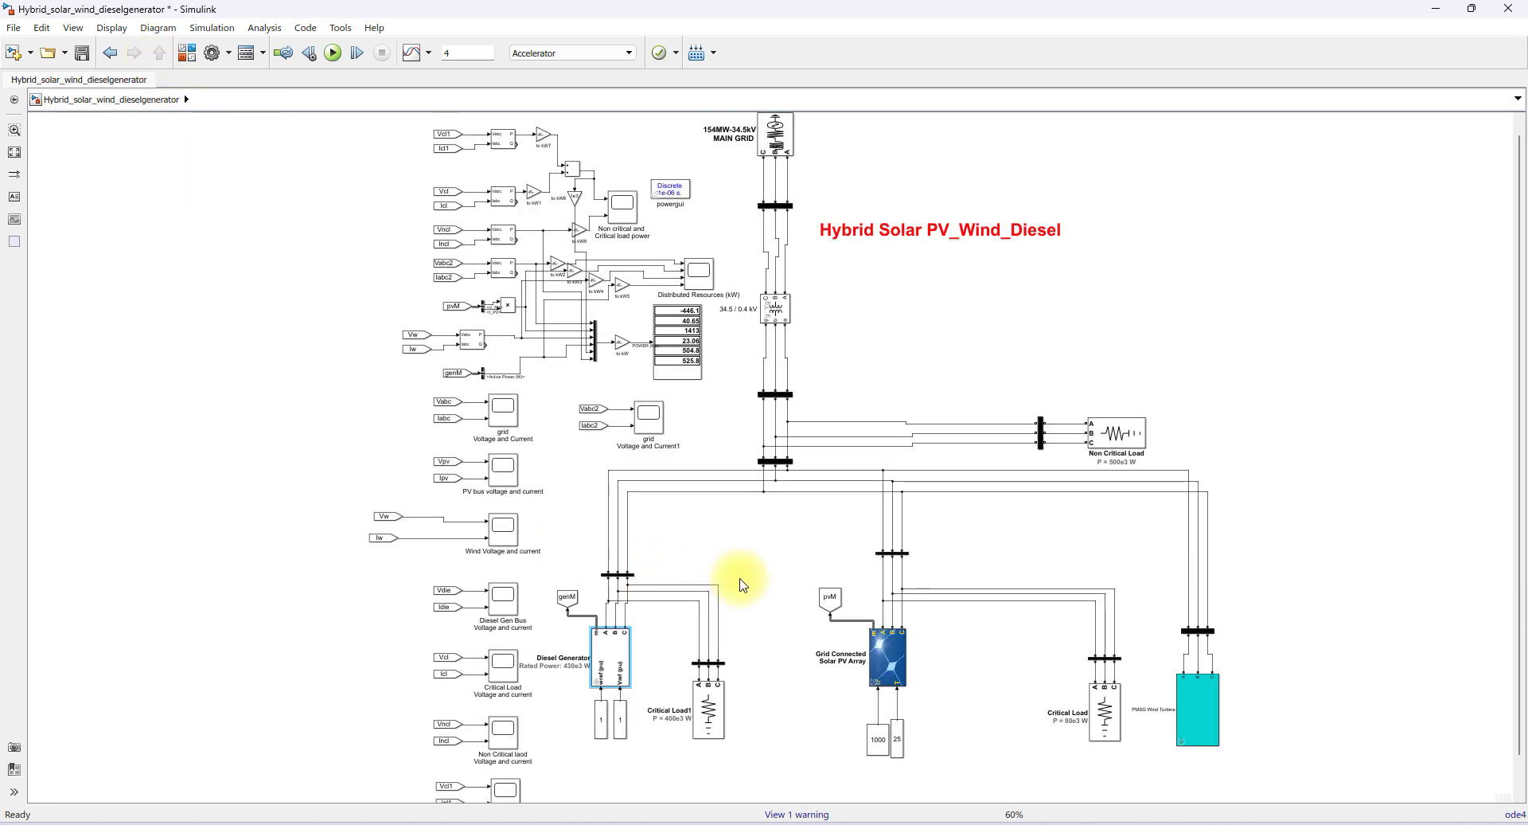
- Check both Critical Load parameter dialogs, then open the Non Critical Load's 500e3 W, 400 V, 50 Hz settings
{"action": "left_click", "coordinate": [713, 715]}
{"action": "double_click", "coordinate": [714, 715]}
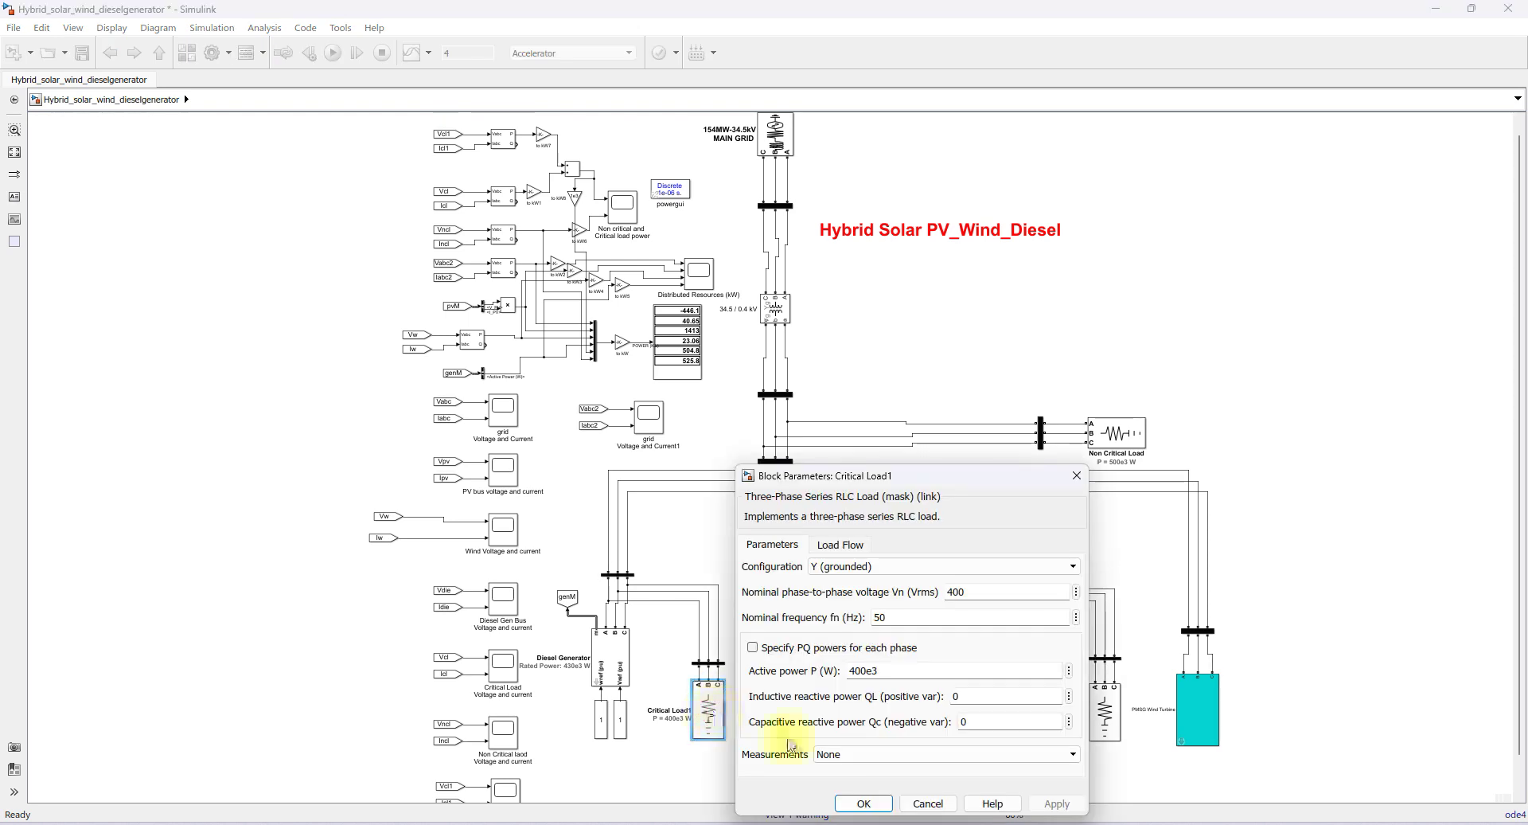
{"action": "left_click", "coordinate": [864, 803]}
{"action": "double_click", "coordinate": [1106, 720]}
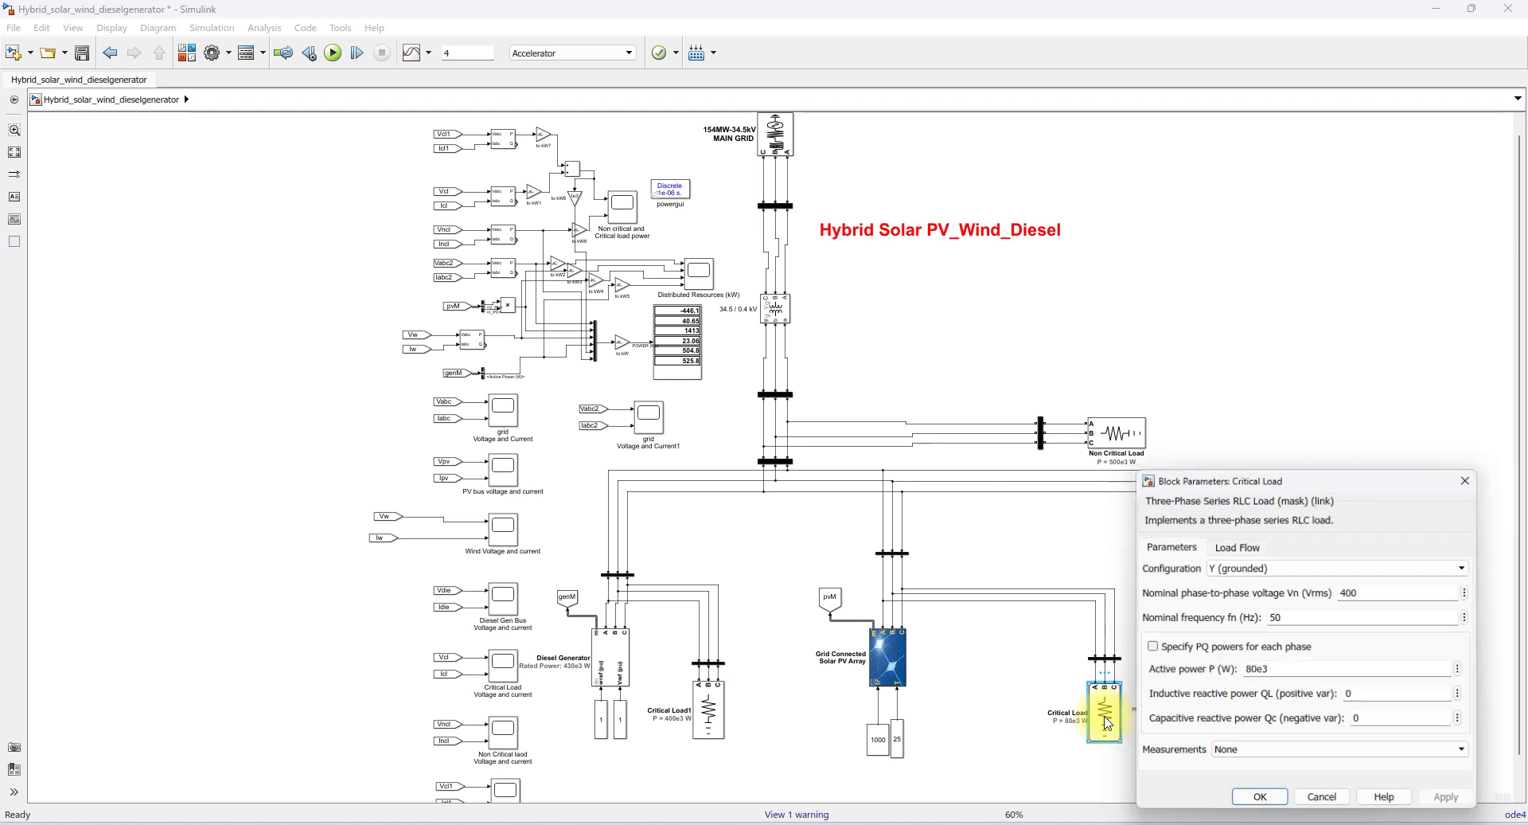
{"action": "left_click_drag", "start_coordinate": [1216, 478], "coordinate": [1029, 296]}
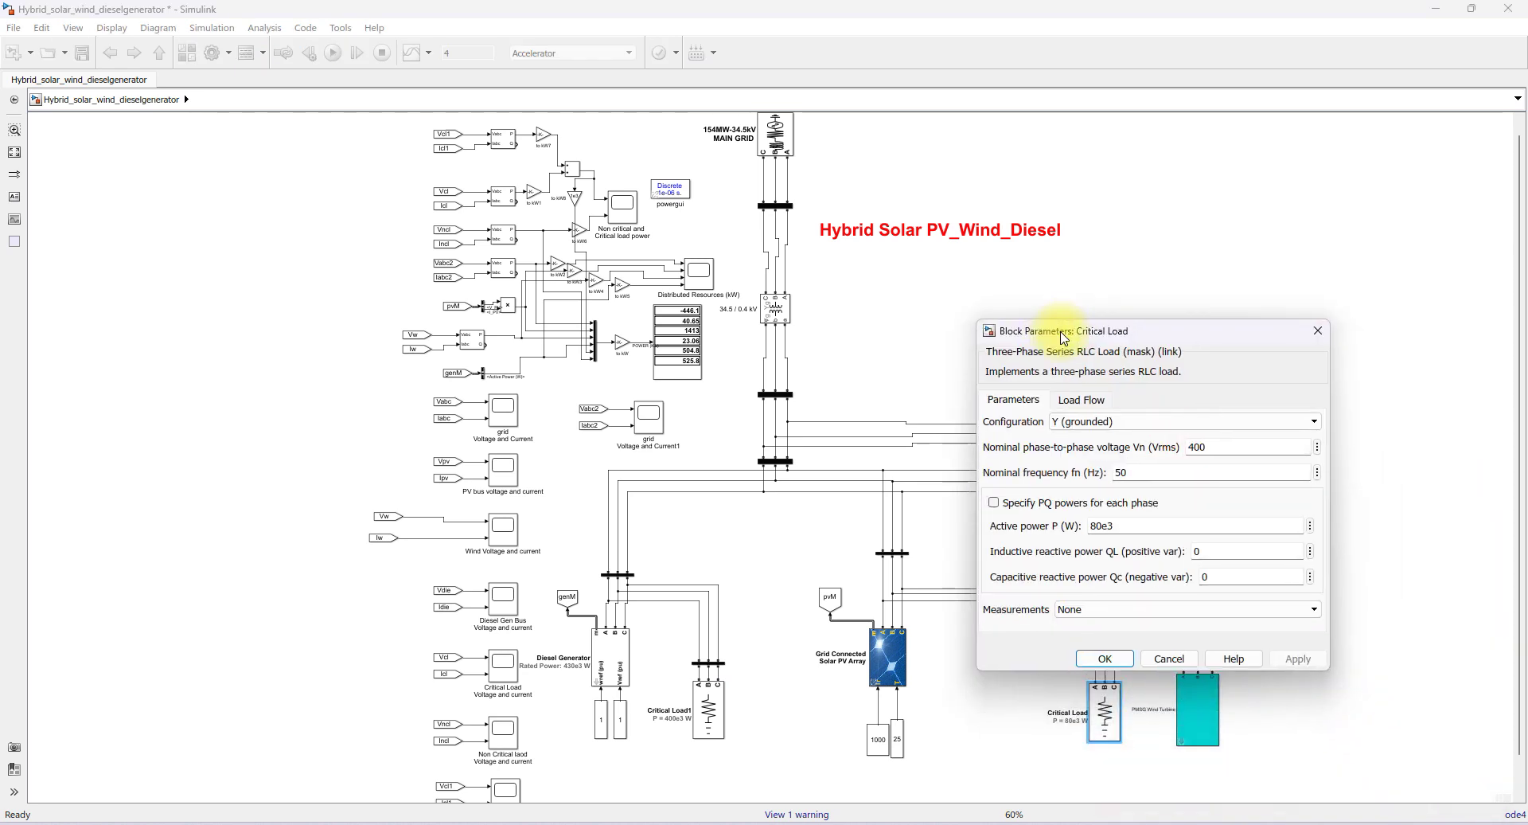
{"action": "left_click", "coordinate": [1101, 657]}
{"action": "double_click", "coordinate": [1102, 433]}
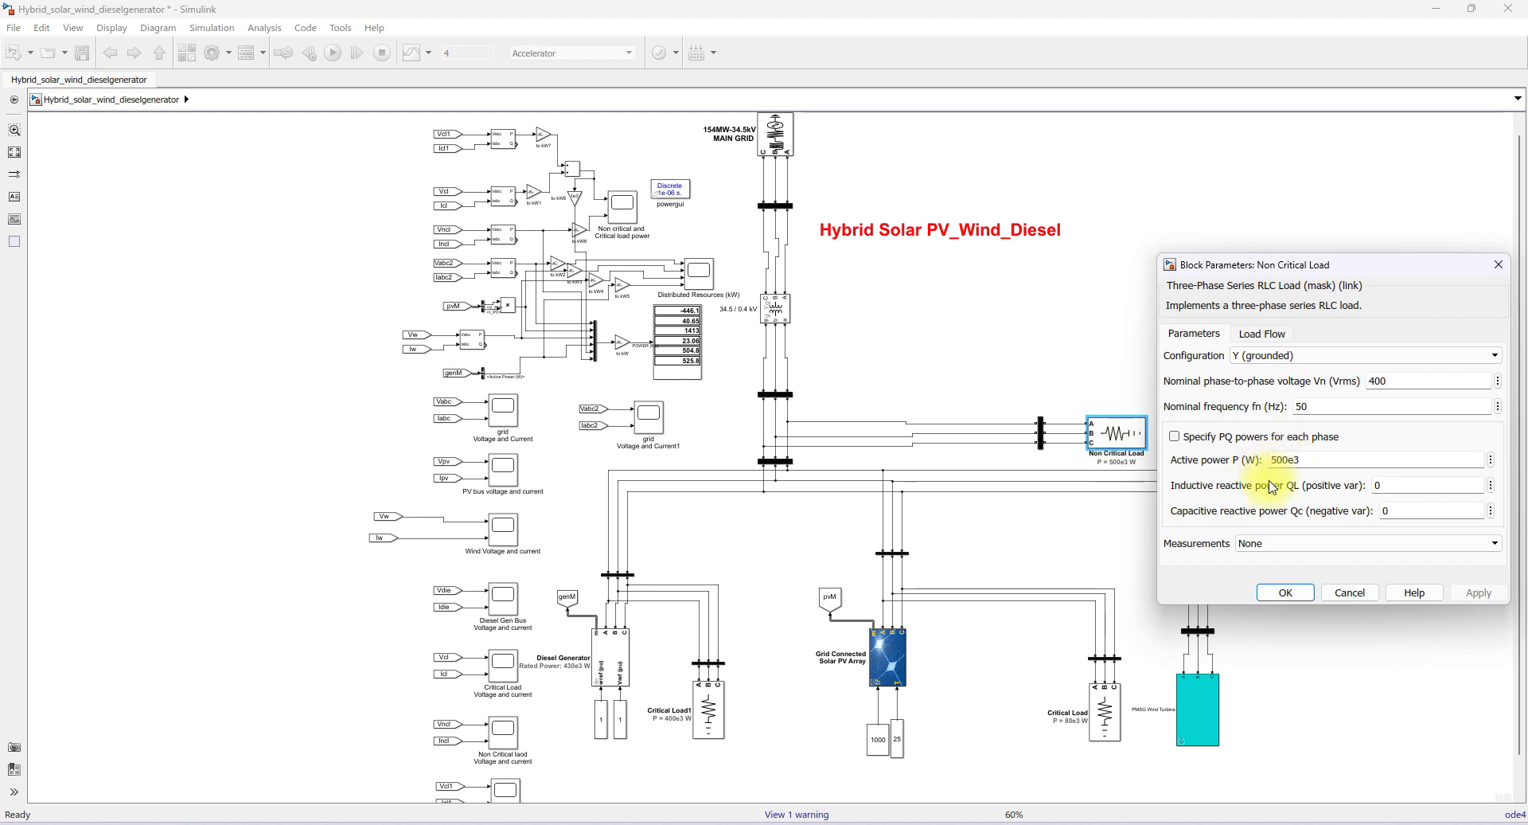
- Open the Distributed Resources (kW) scope with grid, PV, wind and diesel power over 4 s
{"action": "left_click", "coordinate": [1285, 592]}
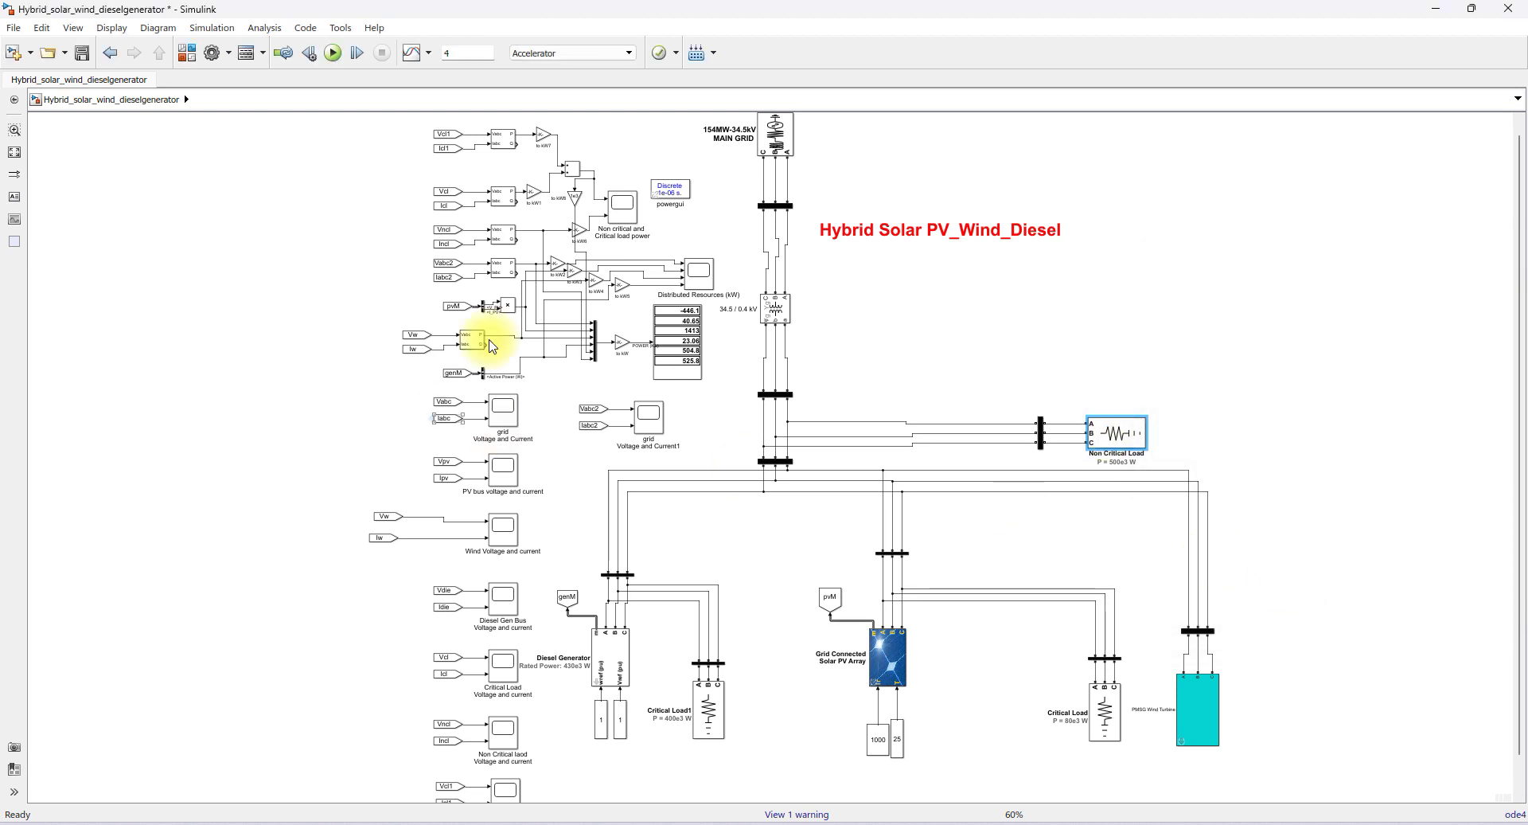
{"action": "left_click", "coordinate": [700, 281]}
{"action": "double_click", "coordinate": [700, 280]}
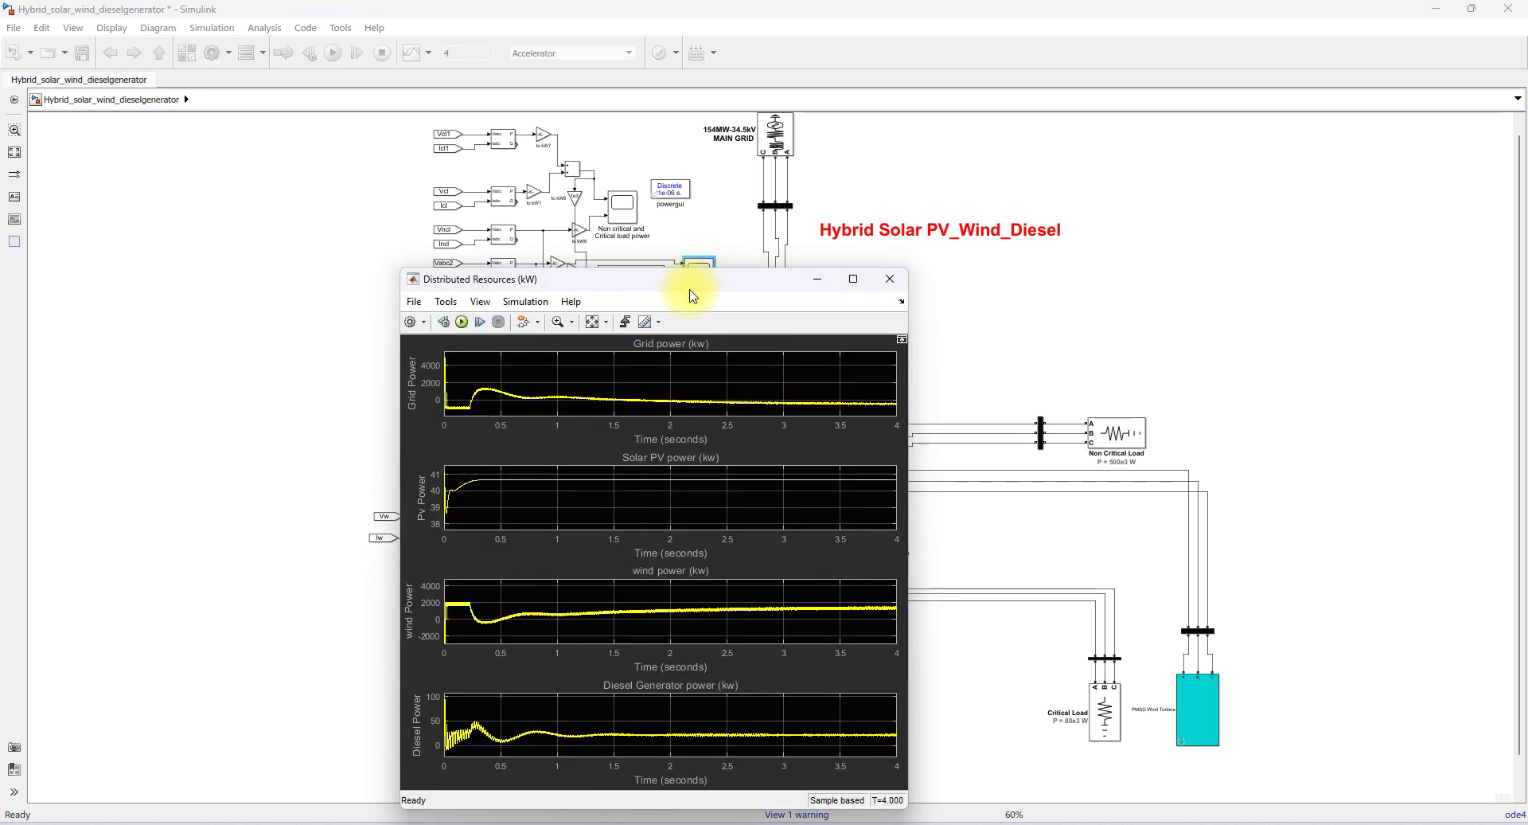
{"action": "left_click_drag", "start_coordinate": [689, 288], "coordinate": [691, 228]}
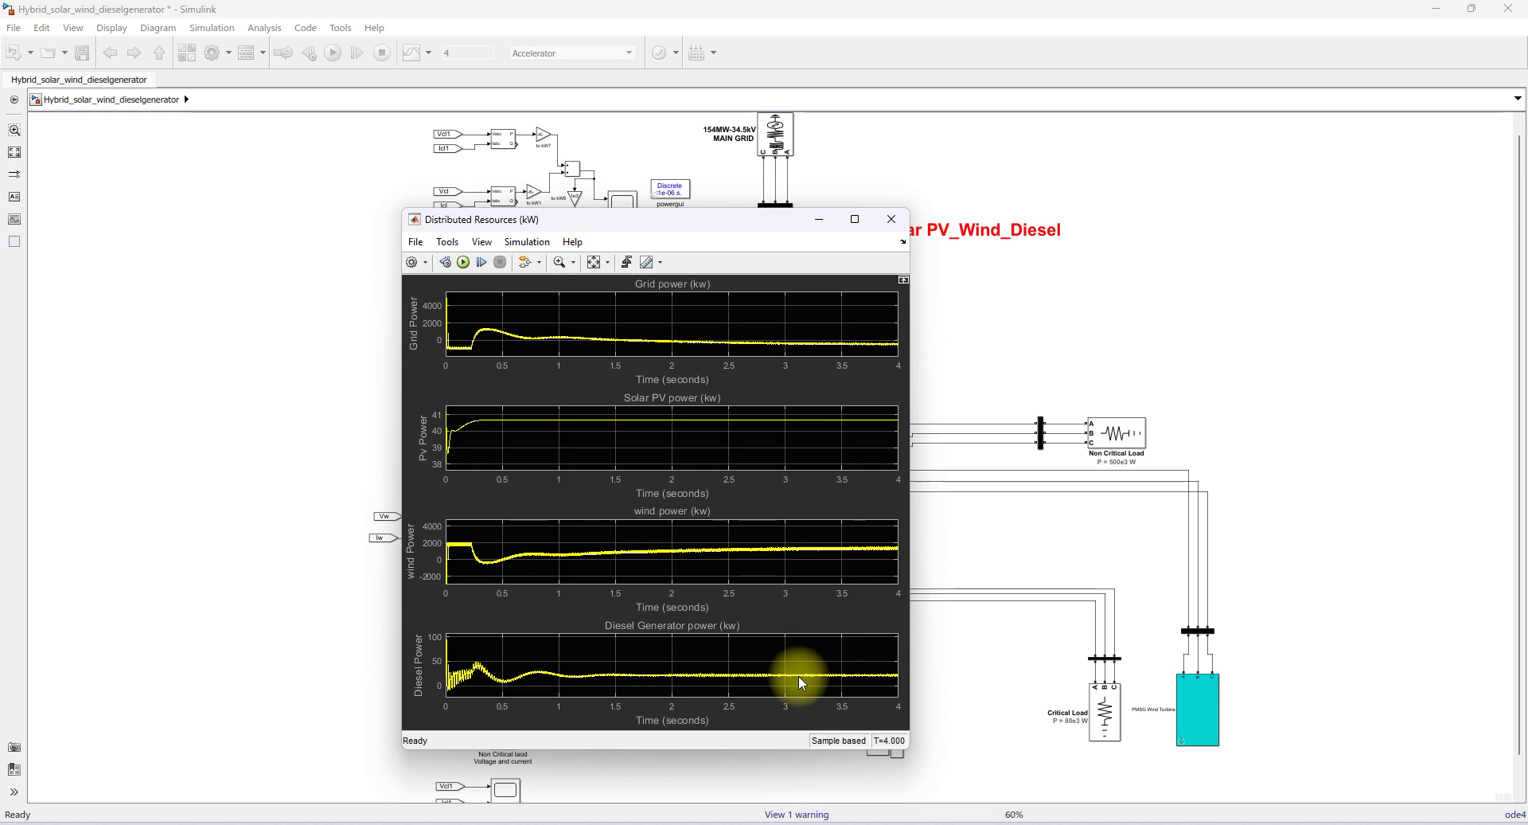
{"action": "left_click", "coordinate": [1055, 544]}
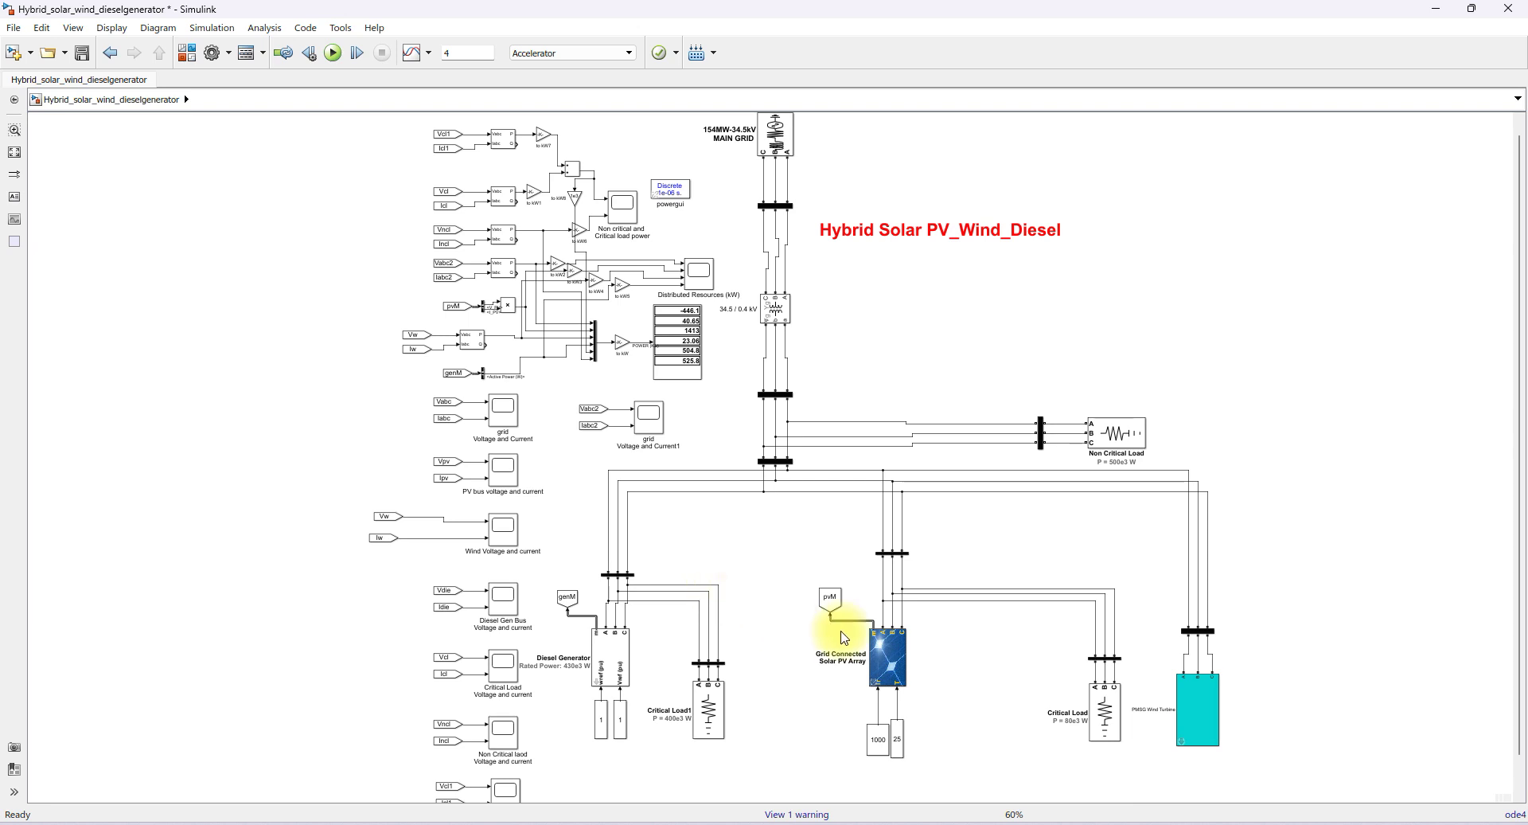
{"action": "left_click_drag", "start_coordinate": [1163, 631], "coordinate": [1233, 712]}
{"action": "left_click", "coordinate": [1274, 597]}
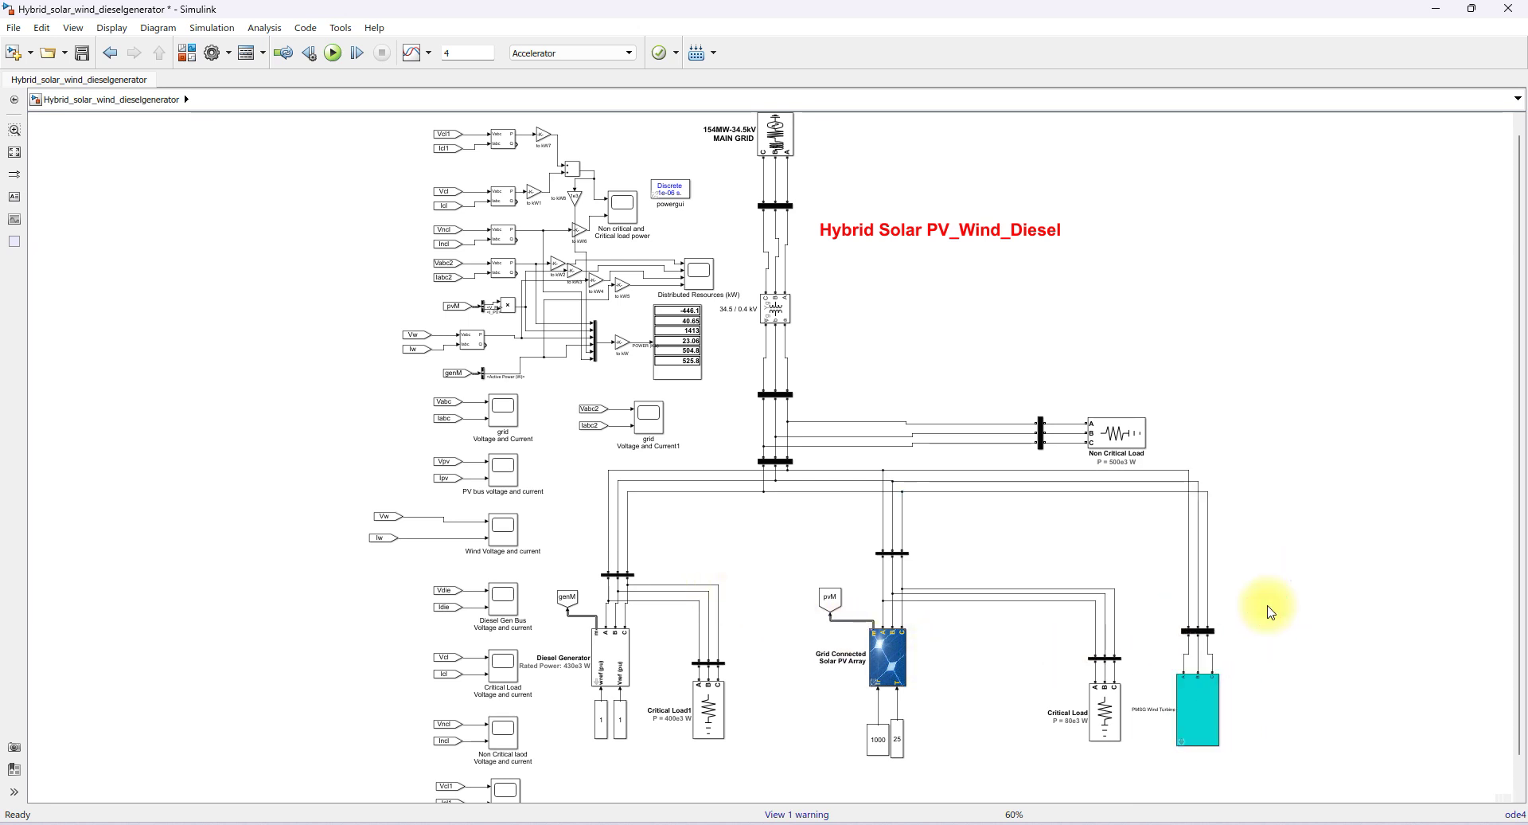
{"action": "double_click", "coordinate": [1208, 632]}
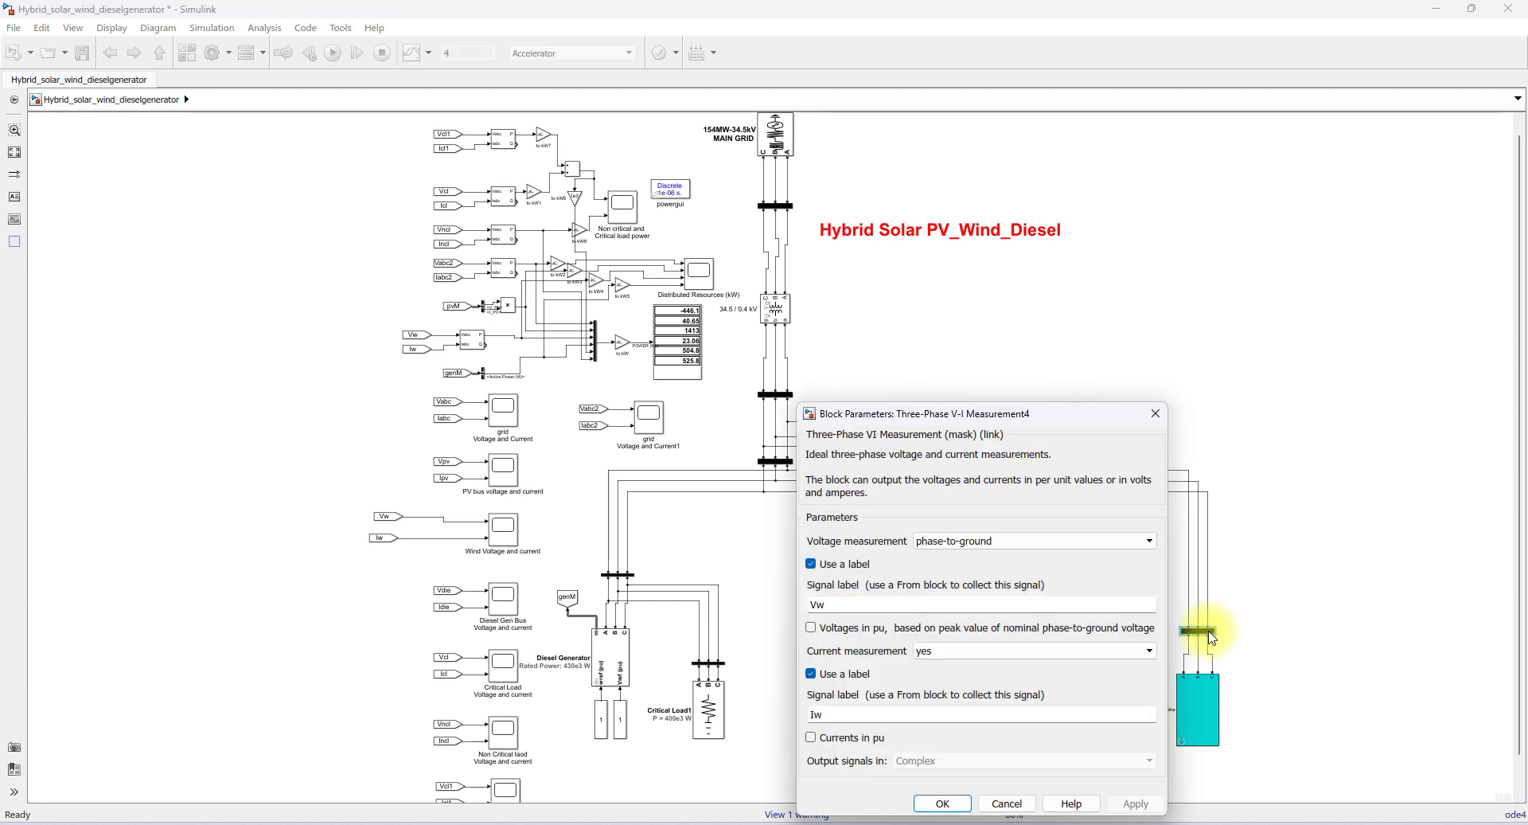
{"action": "left_click", "coordinate": [1155, 415]}
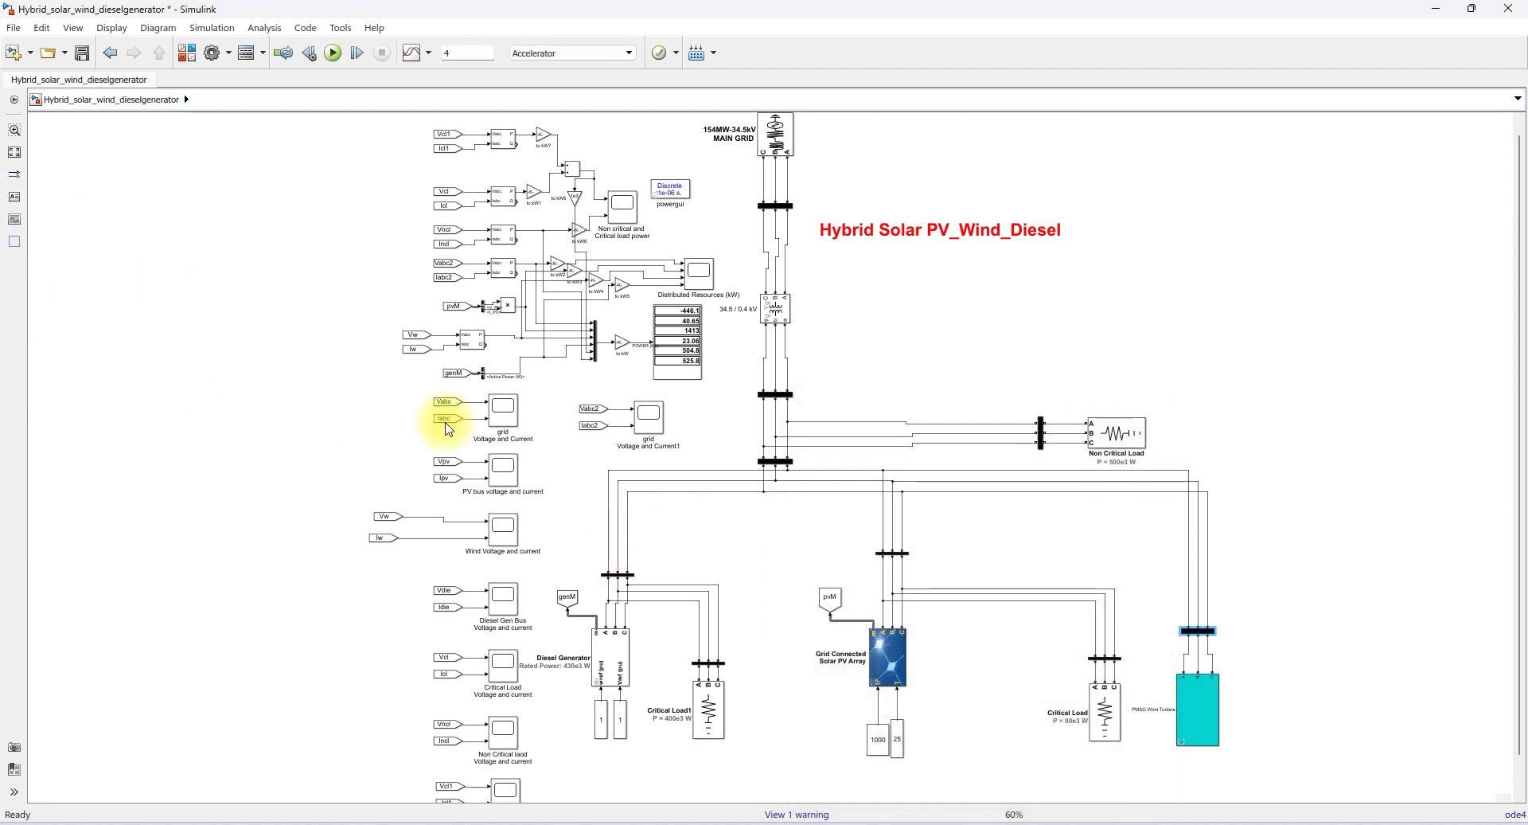
{"action": "double_click", "coordinate": [503, 527]}
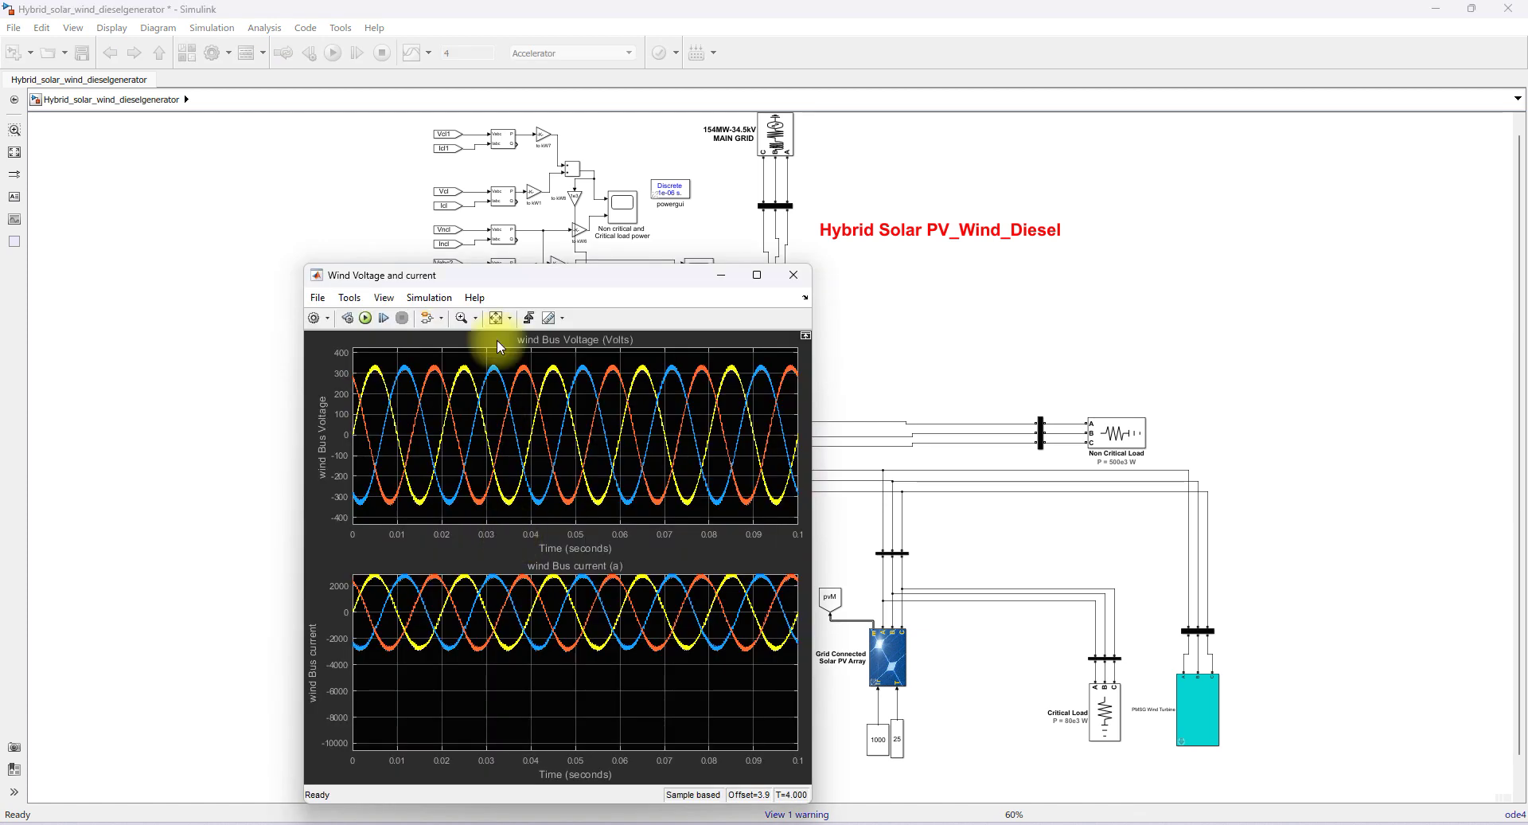
{"action": "left_click_drag", "start_coordinate": [529, 274], "coordinate": [536, 204]}
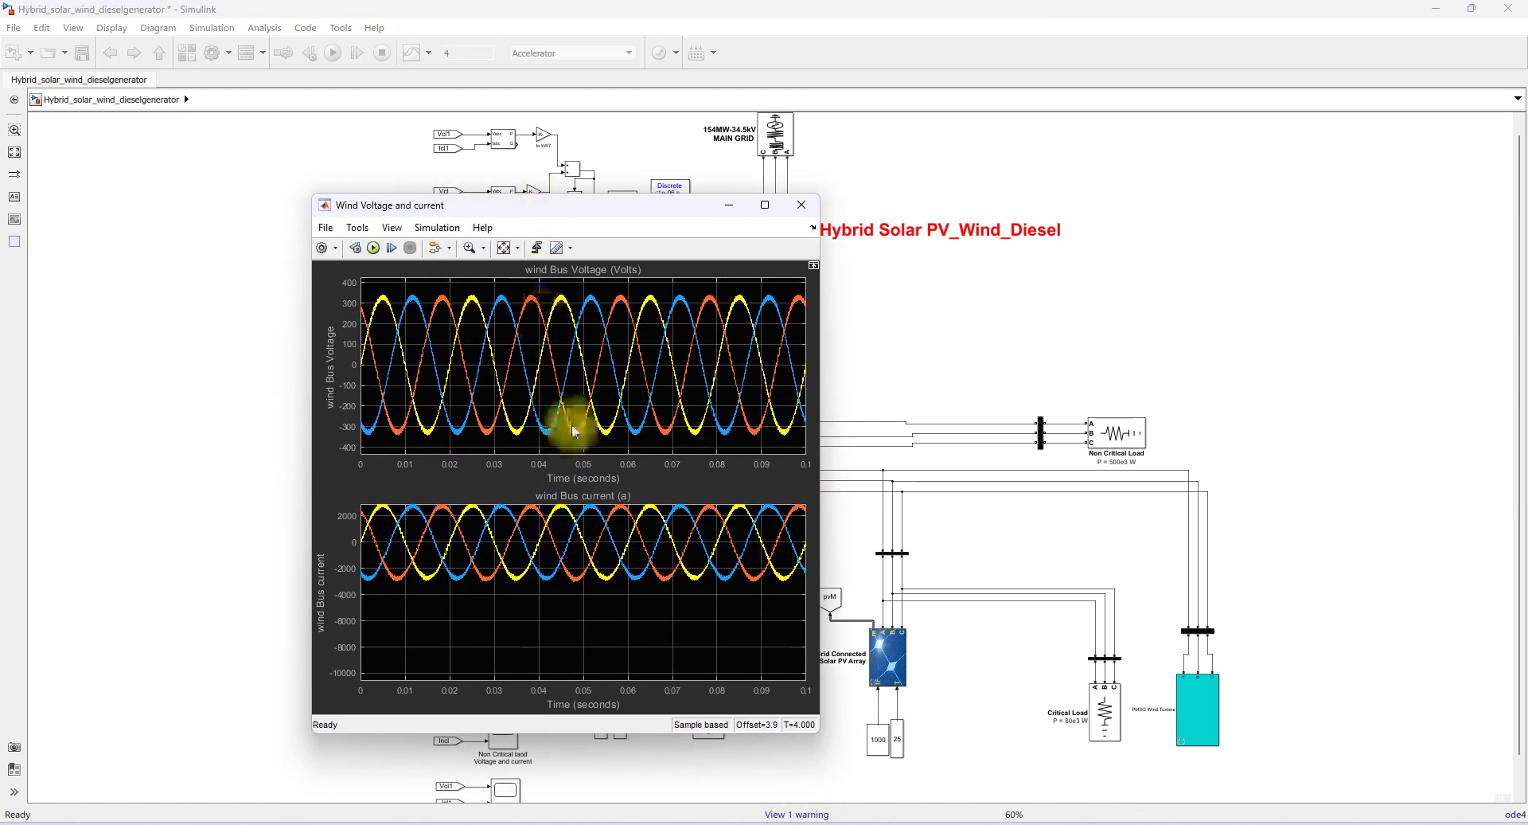
{"action": "left_click", "coordinate": [170, 602]}
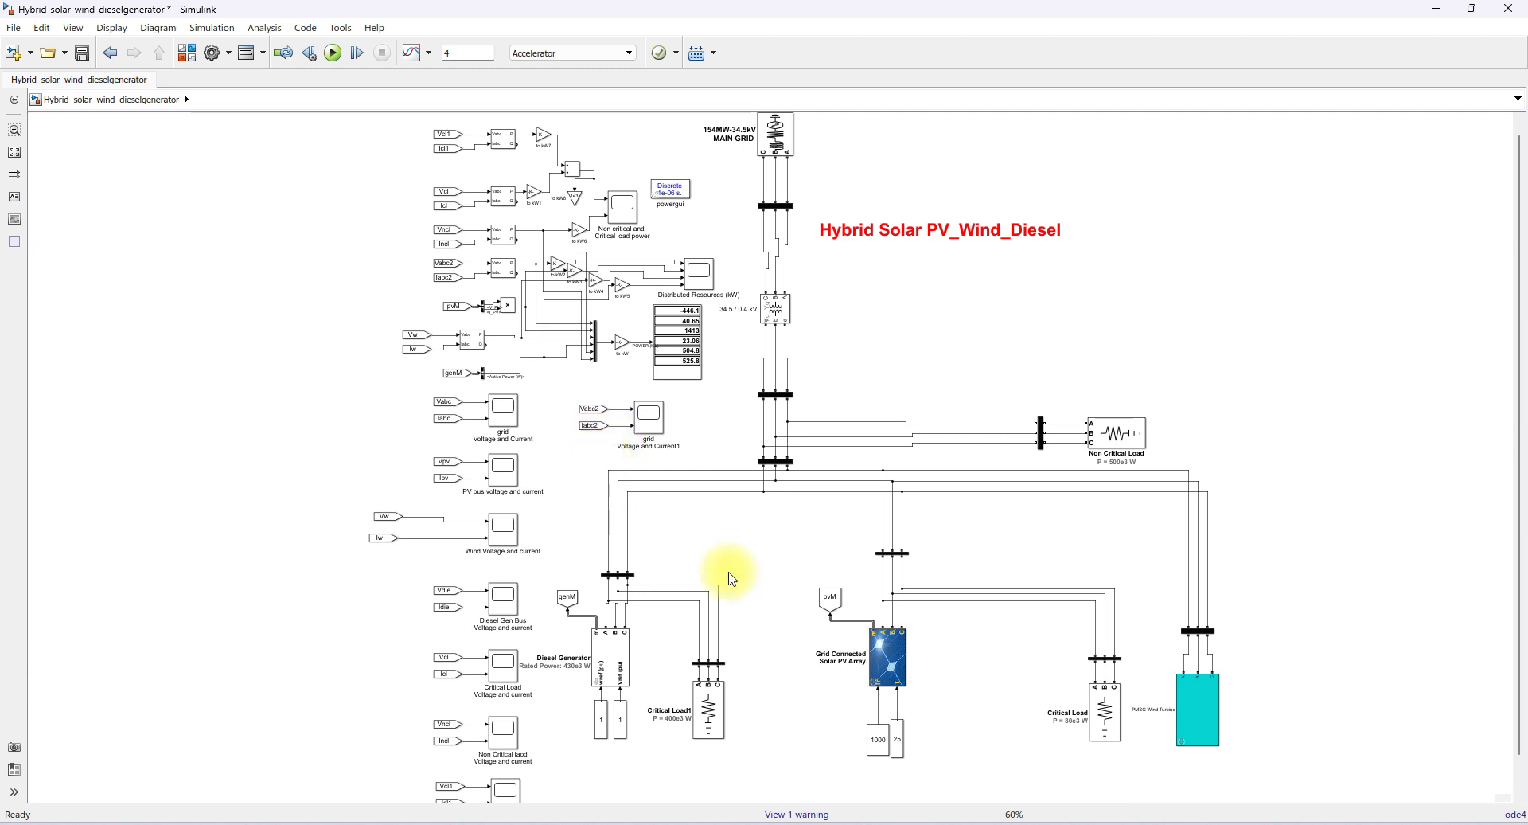
- Check the PV bus V-I Measurement signal labels and fit the diagram to view
{"action": "double_click", "coordinate": [896, 556]}
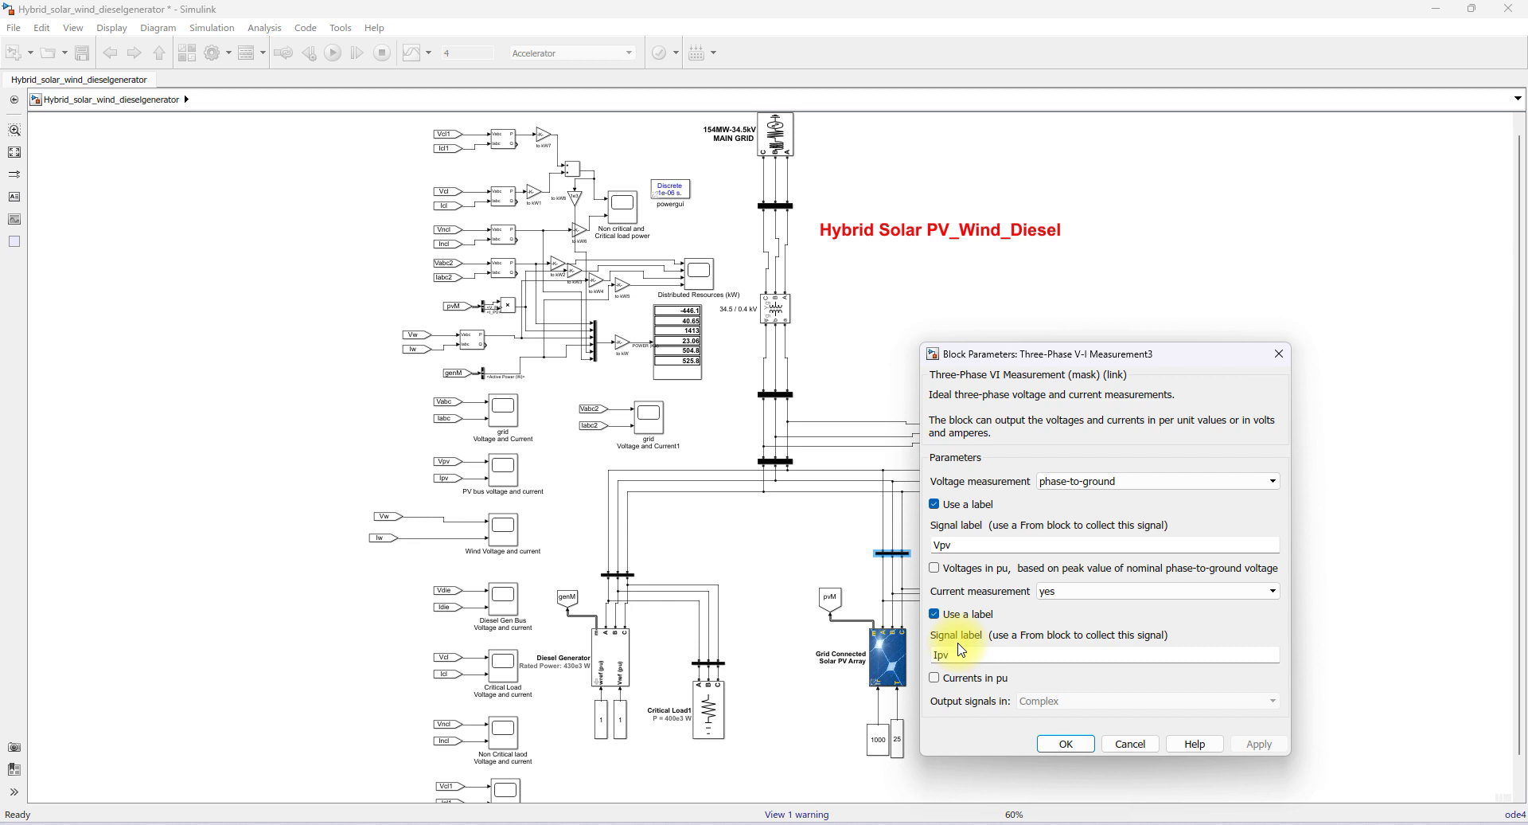
{"action": "left_click", "coordinate": [1066, 744]}
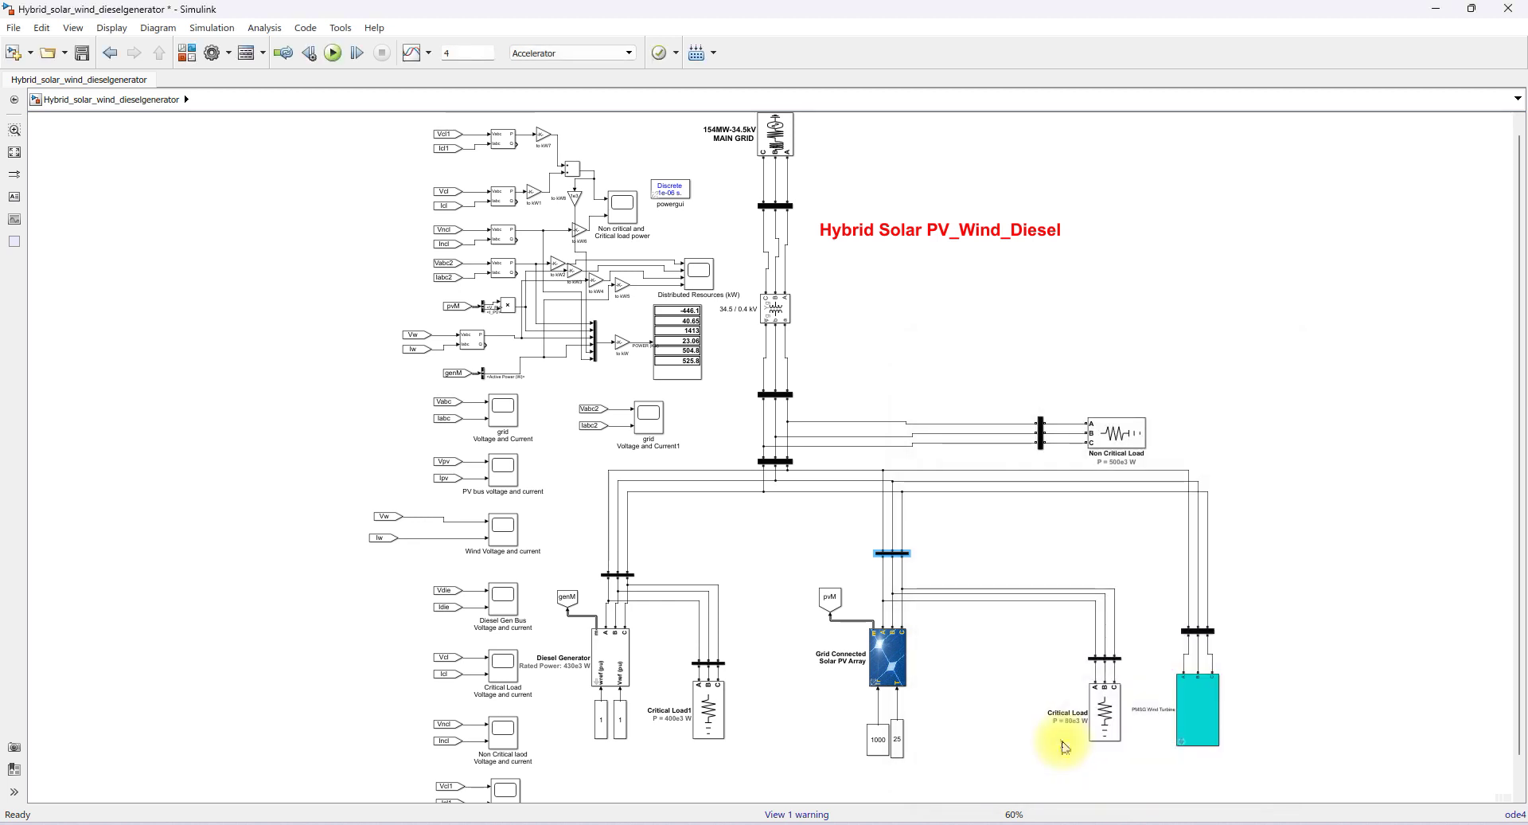
{"action": "left_click", "coordinate": [15, 152]}
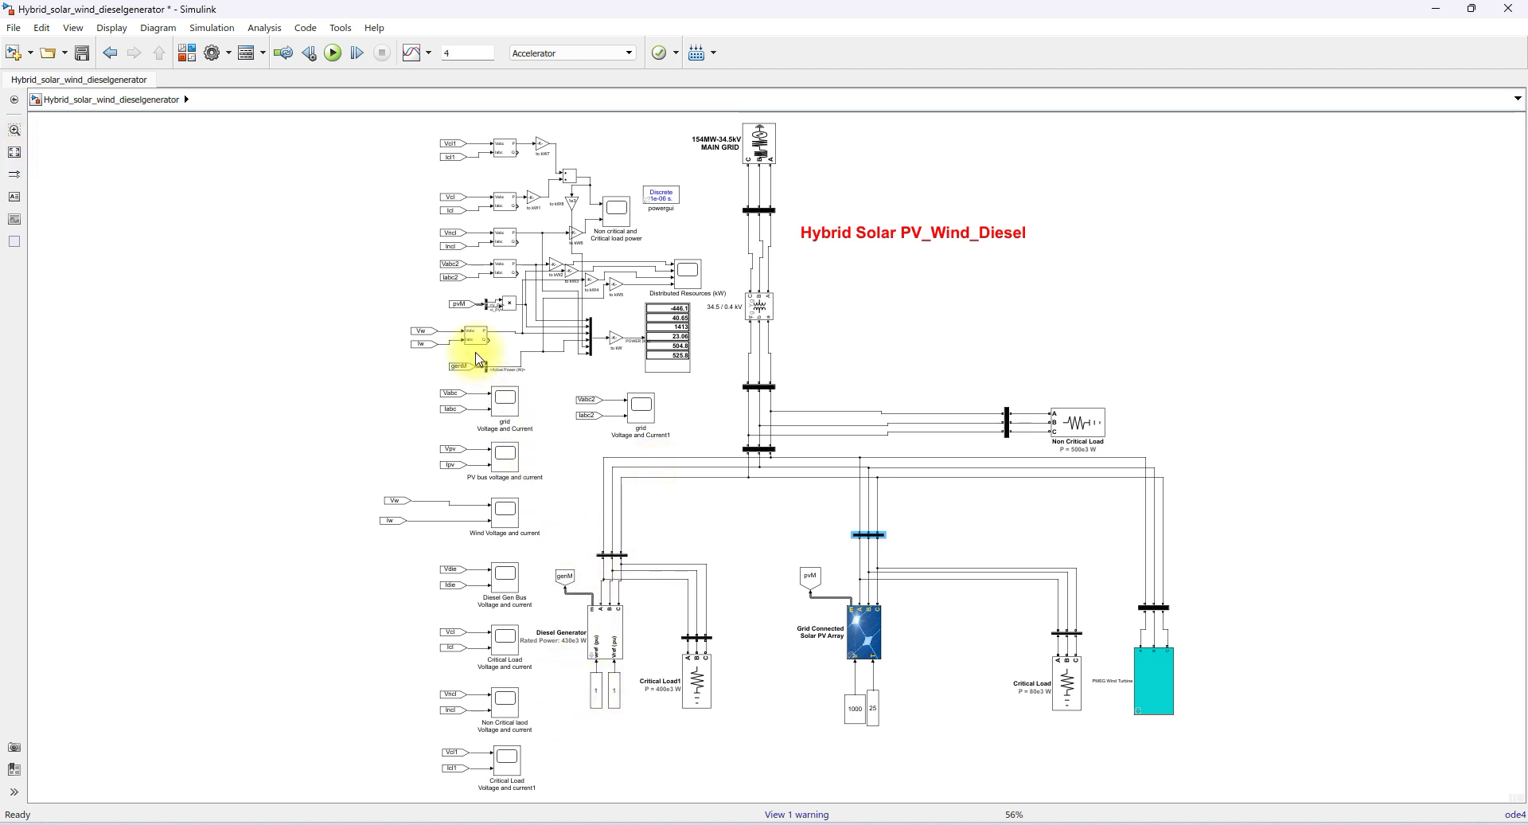
- View the PV bus, diesel bus, Critical Load and Non Critical Load voltage/current scopes
{"action": "double_click", "coordinate": [511, 454]}
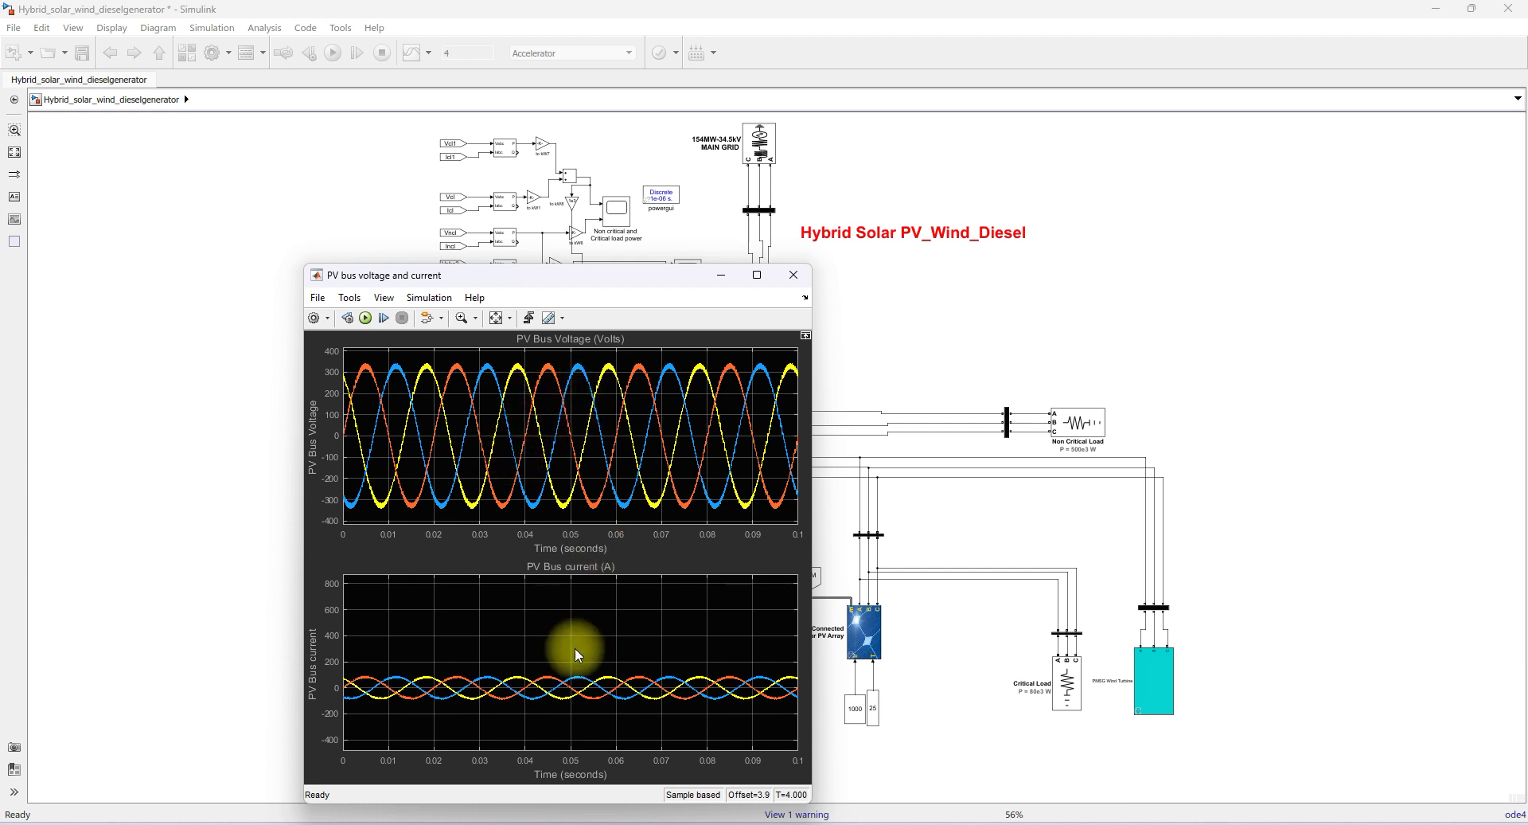
{"action": "left_click", "coordinate": [253, 571]}
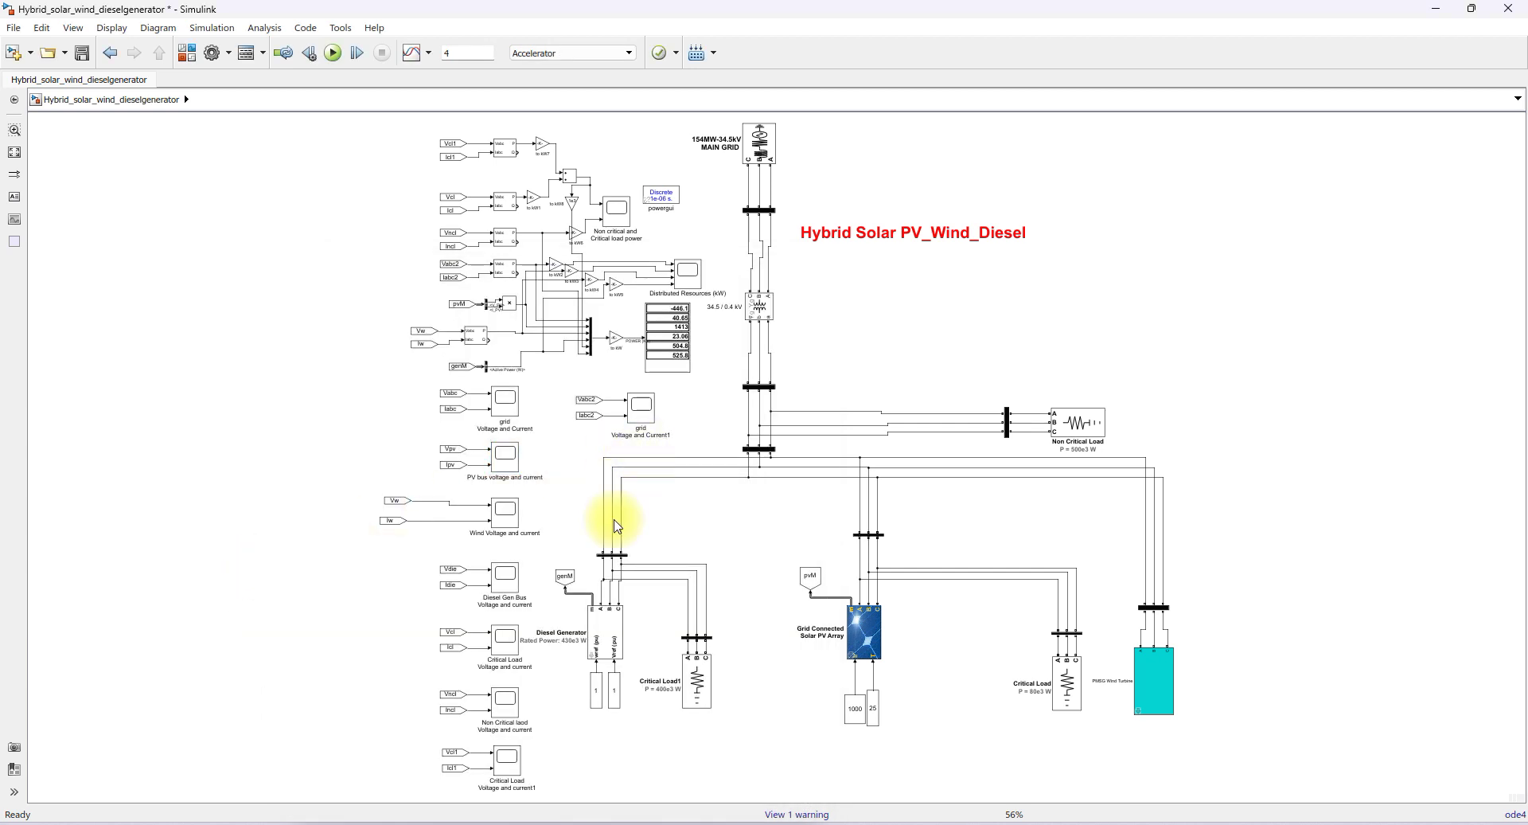
{"action": "double_click", "coordinate": [505, 575]}
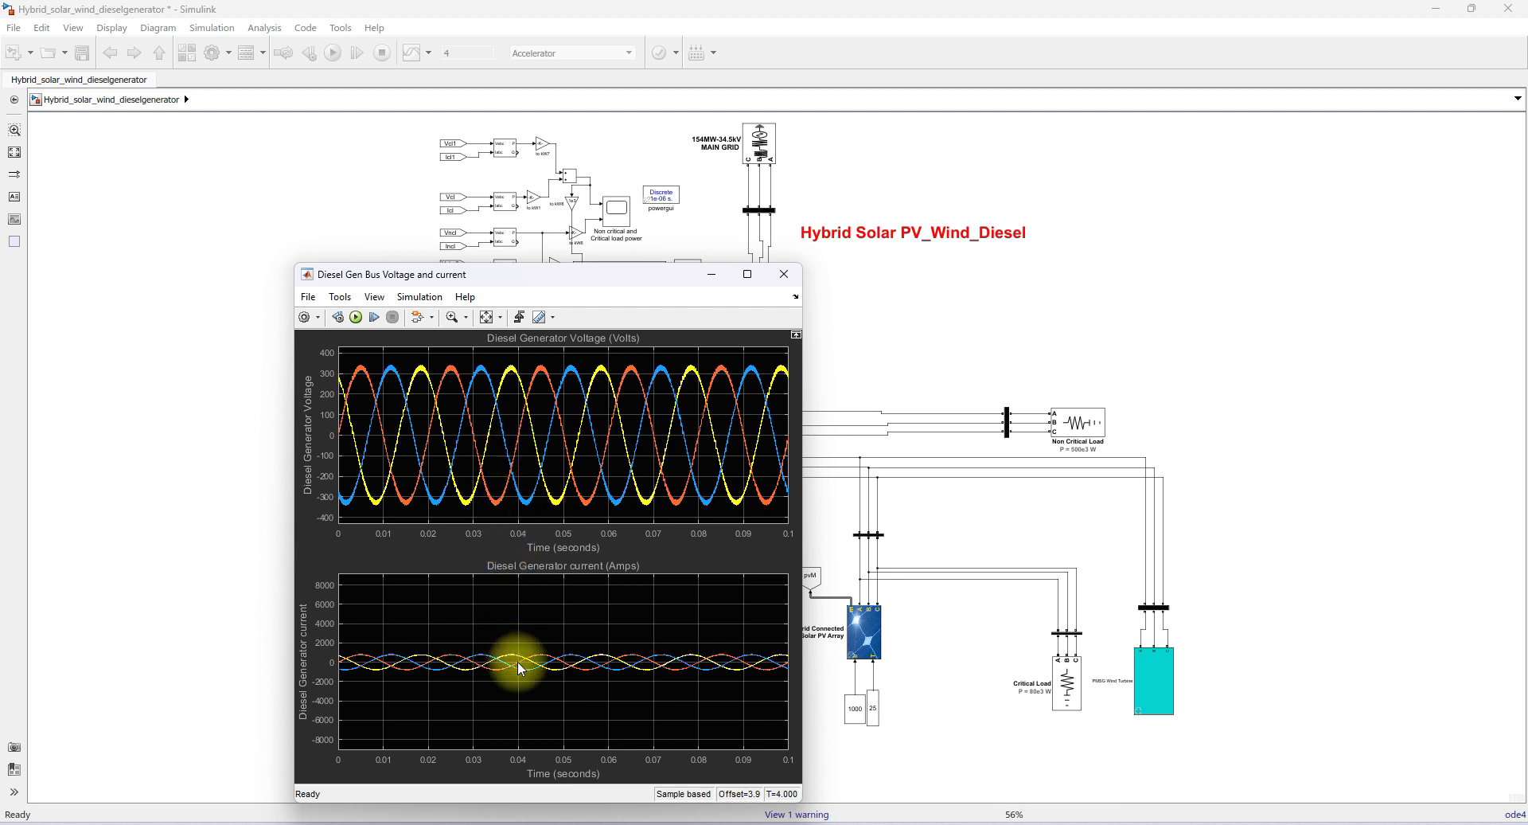
{"action": "left_click", "coordinate": [222, 593]}
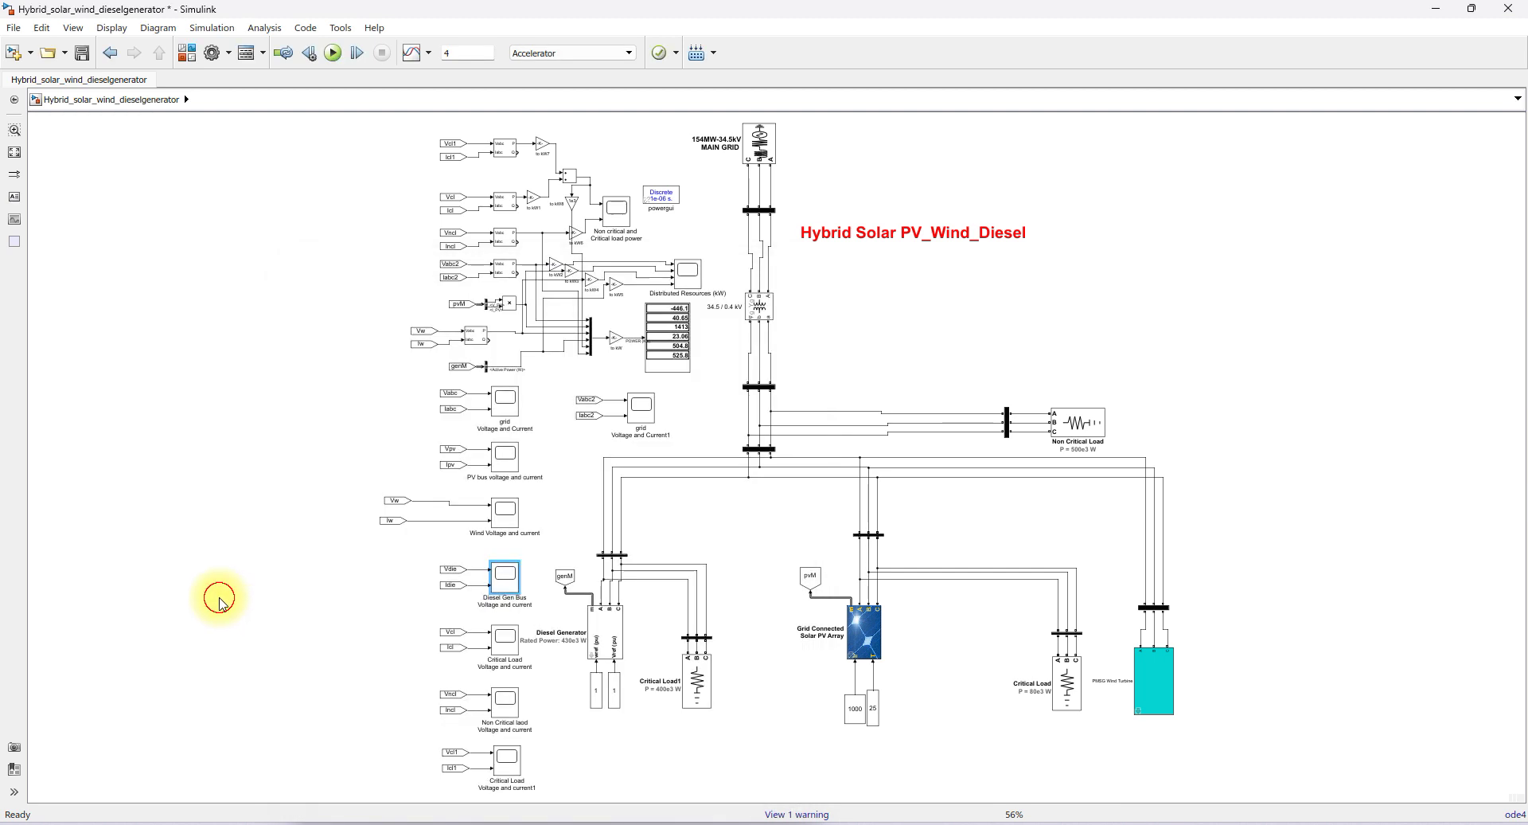
{"action": "left_click", "coordinate": [506, 643]}
{"action": "double_click", "coordinate": [508, 643]}
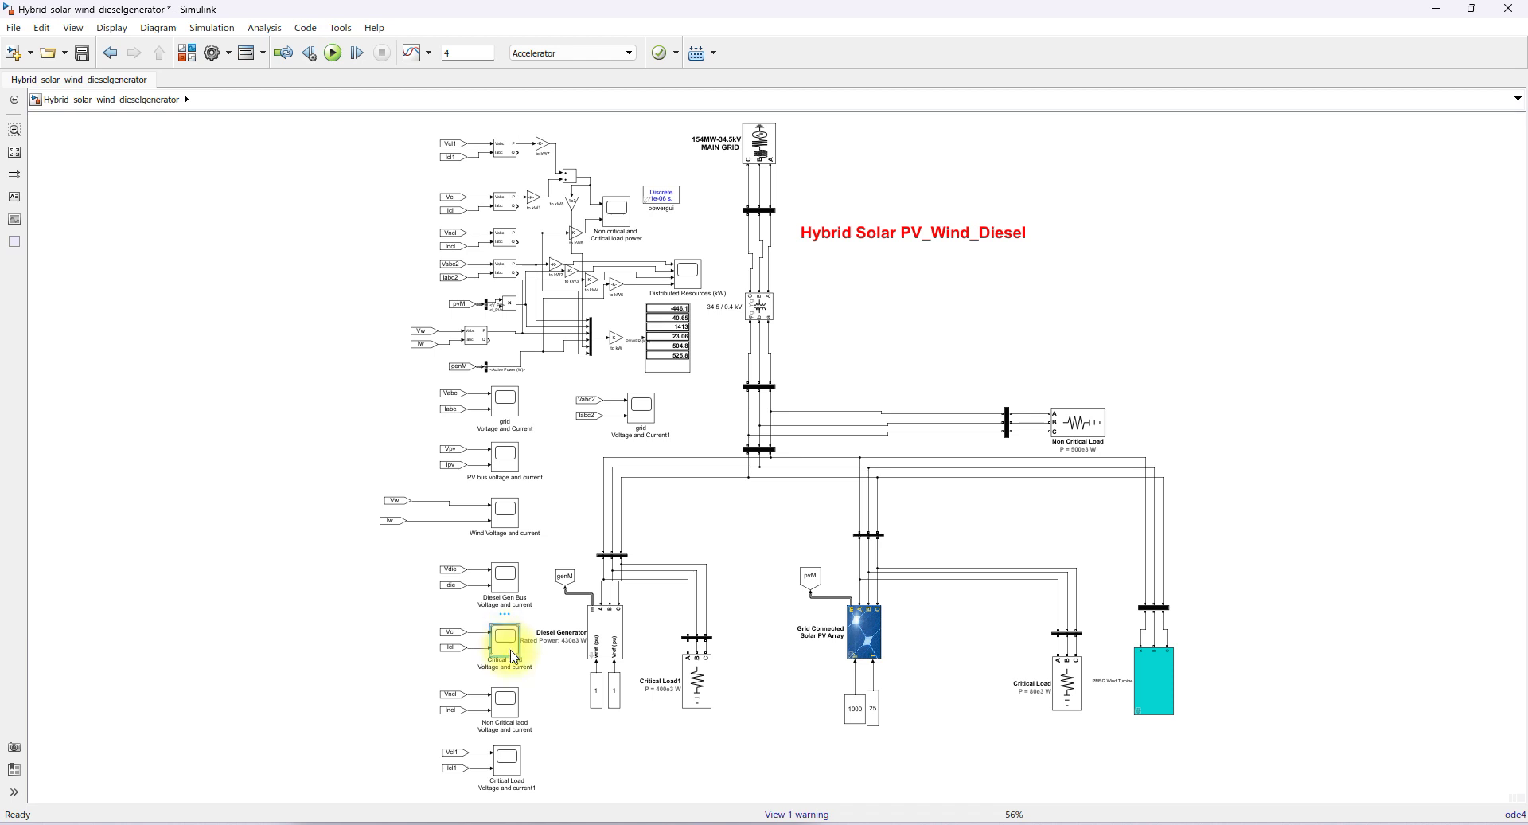
{"action": "left_click", "coordinate": [177, 557]}
{"action": "left_click", "coordinate": [506, 702]}
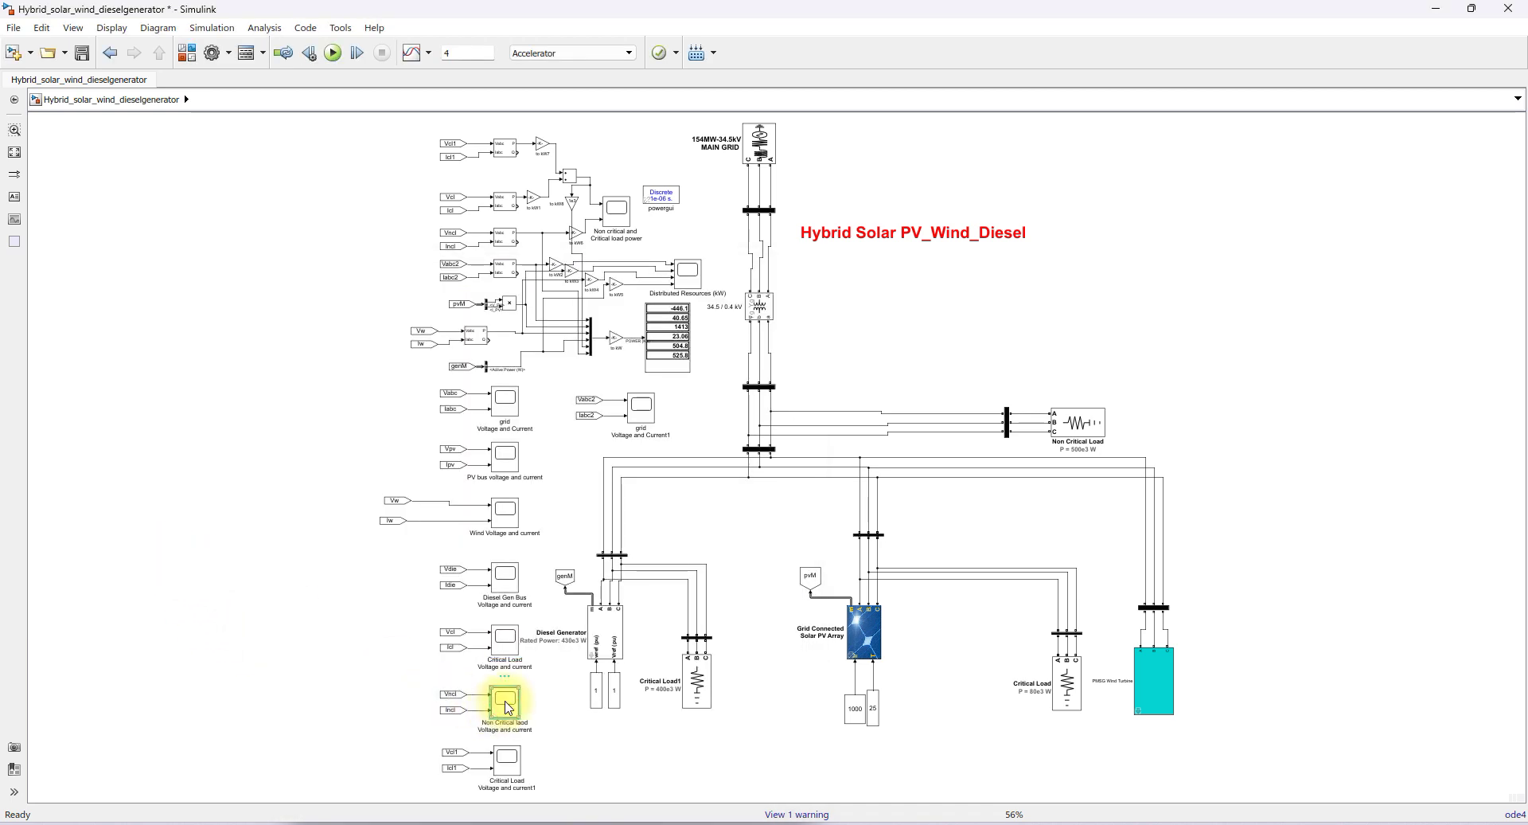
{"action": "double_click", "coordinate": [506, 702]}
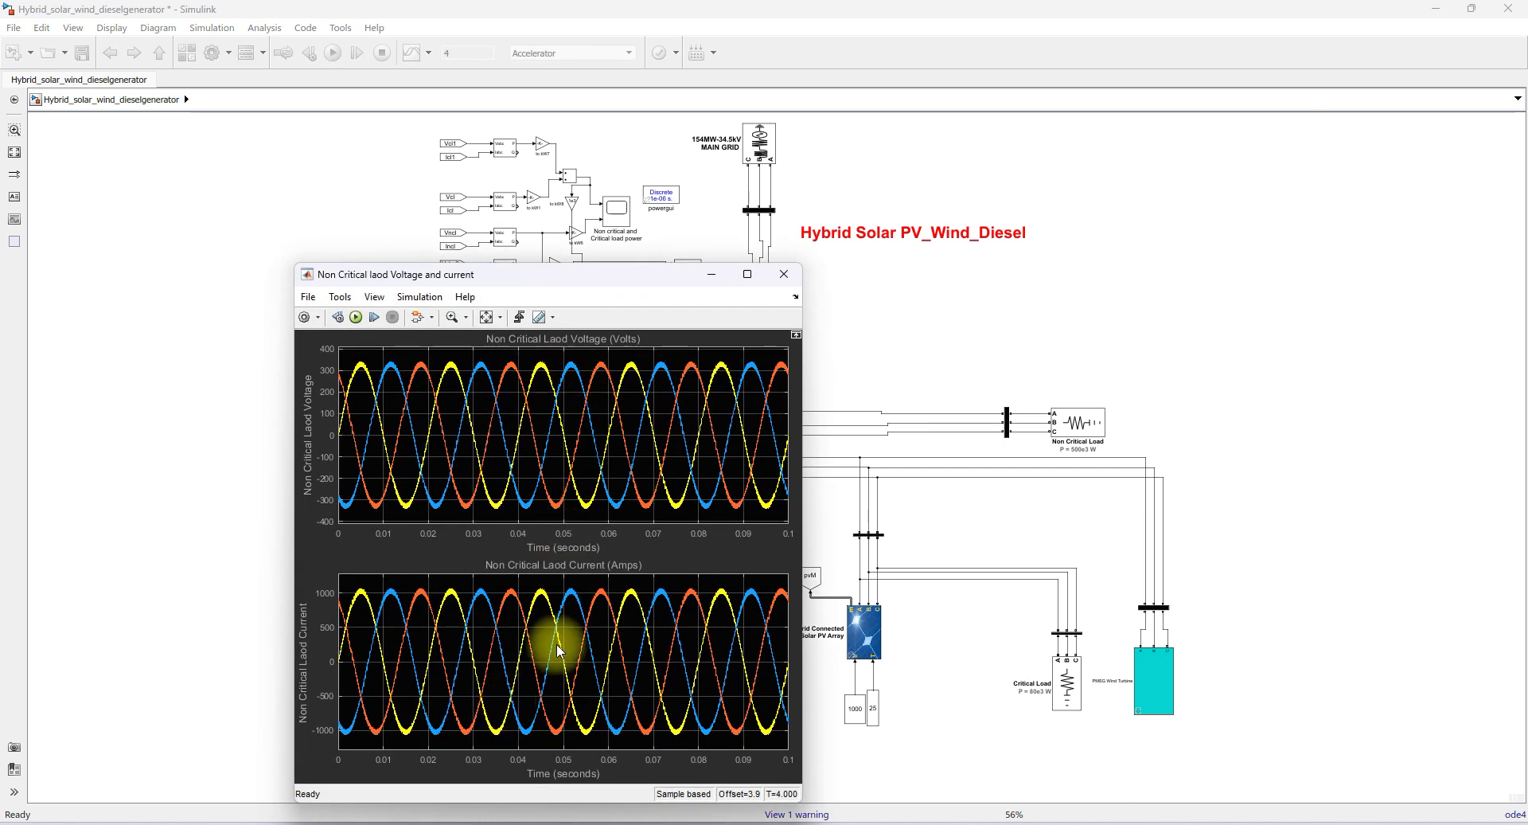
{"action": "left_click", "coordinate": [804, 752]}
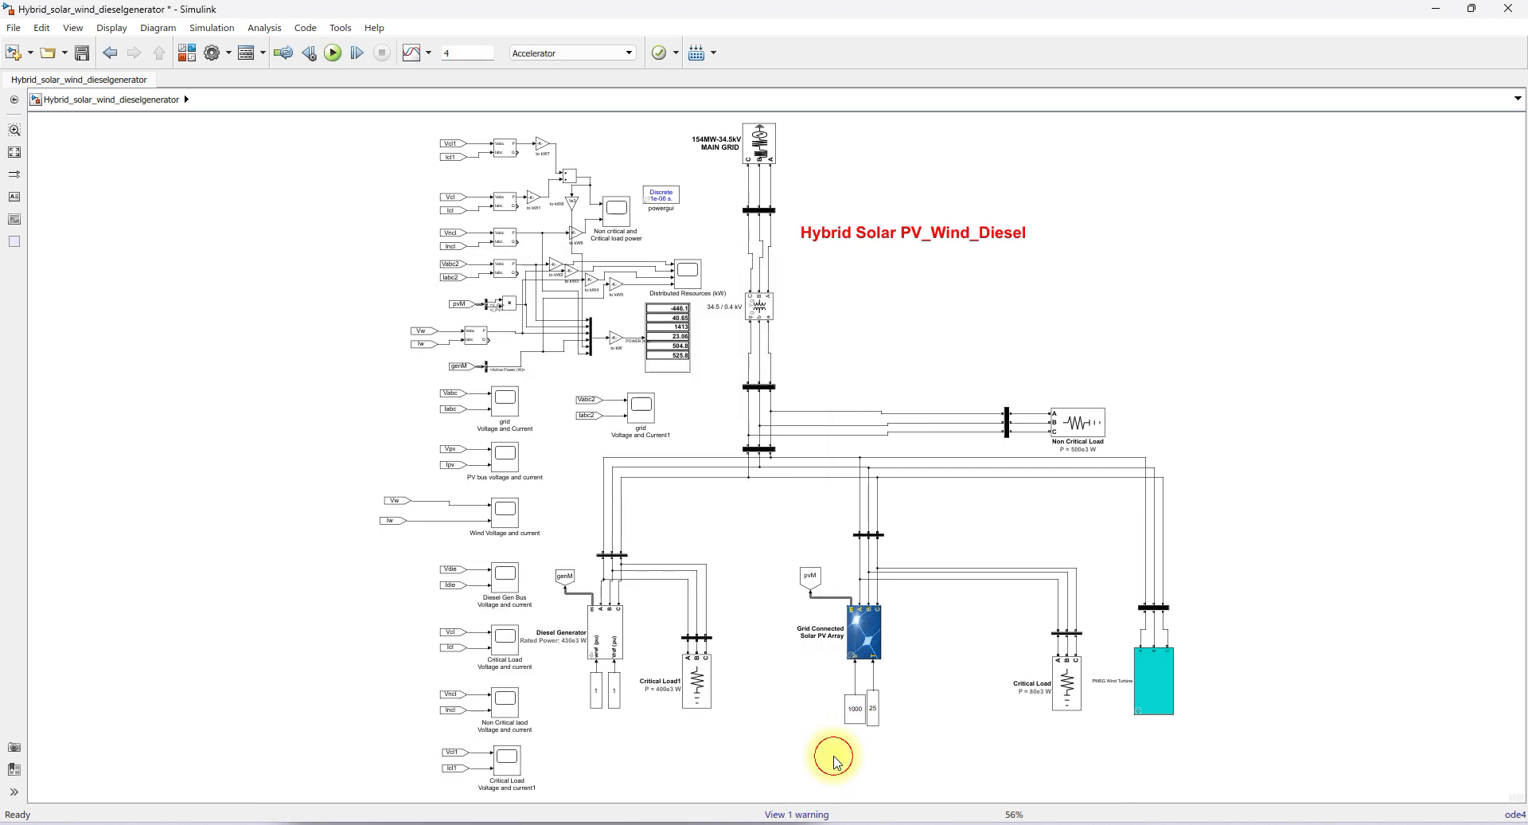
{"action": "left_click", "coordinate": [506, 768]}
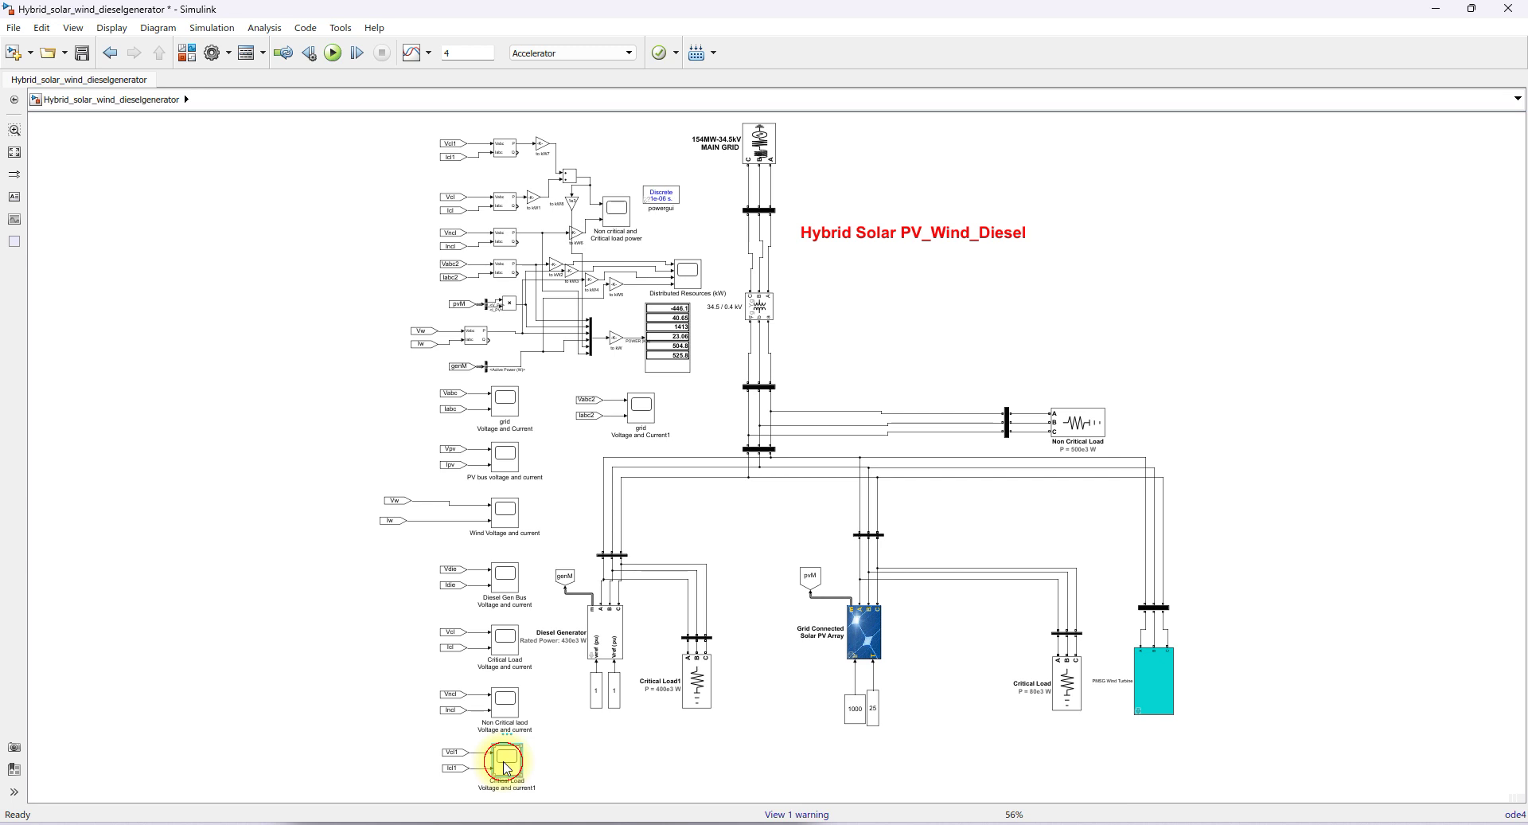
- Zoom the Critical Load Voltage and current1 plots along time to about 1.36–1.52 s
{"action": "double_click", "coordinate": [506, 765]}
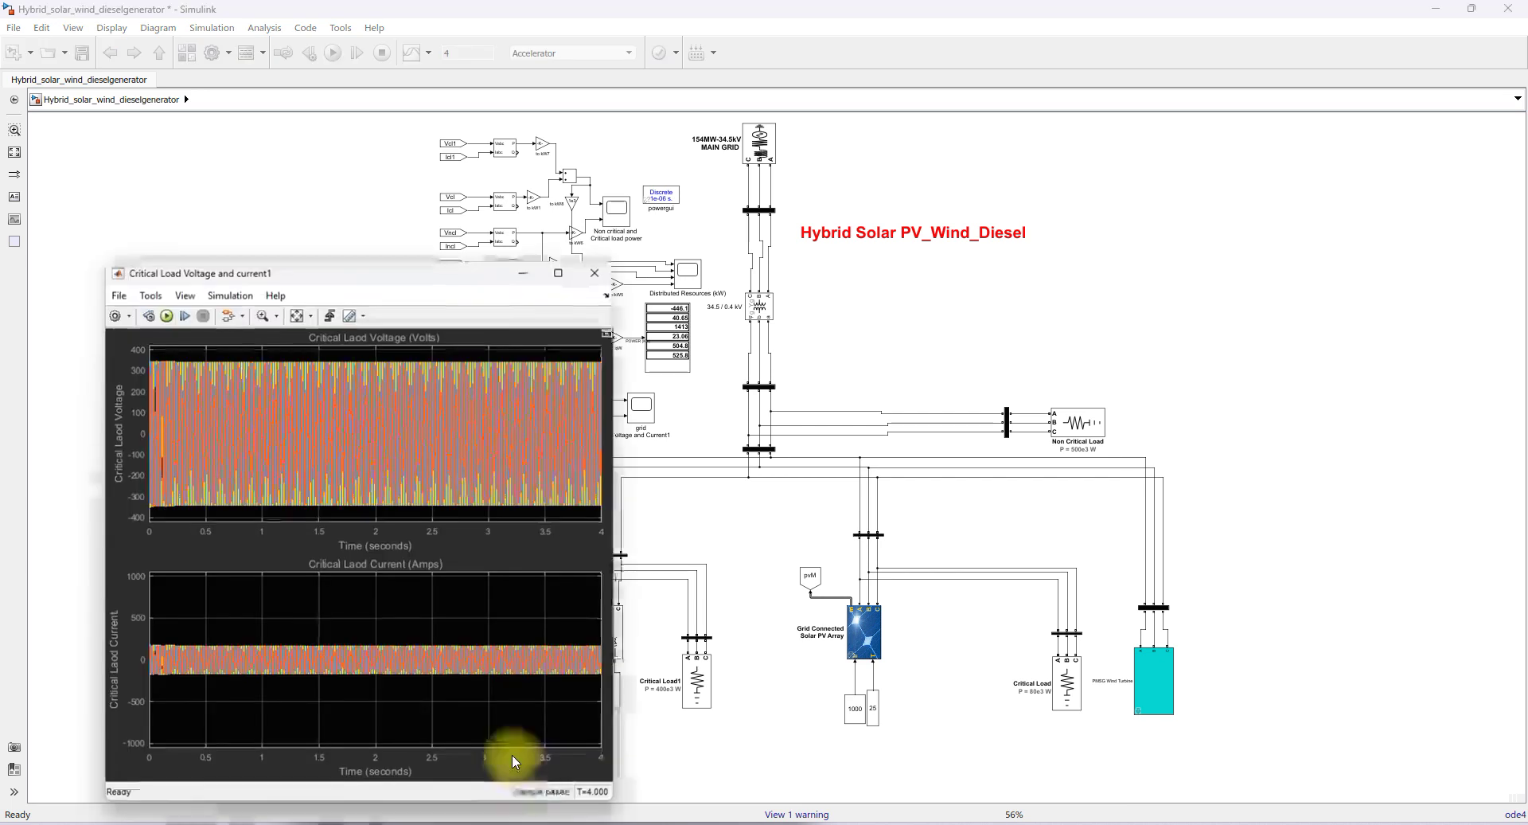
{"action": "left_click", "coordinate": [276, 324]}
{"action": "left_click", "coordinate": [274, 333]}
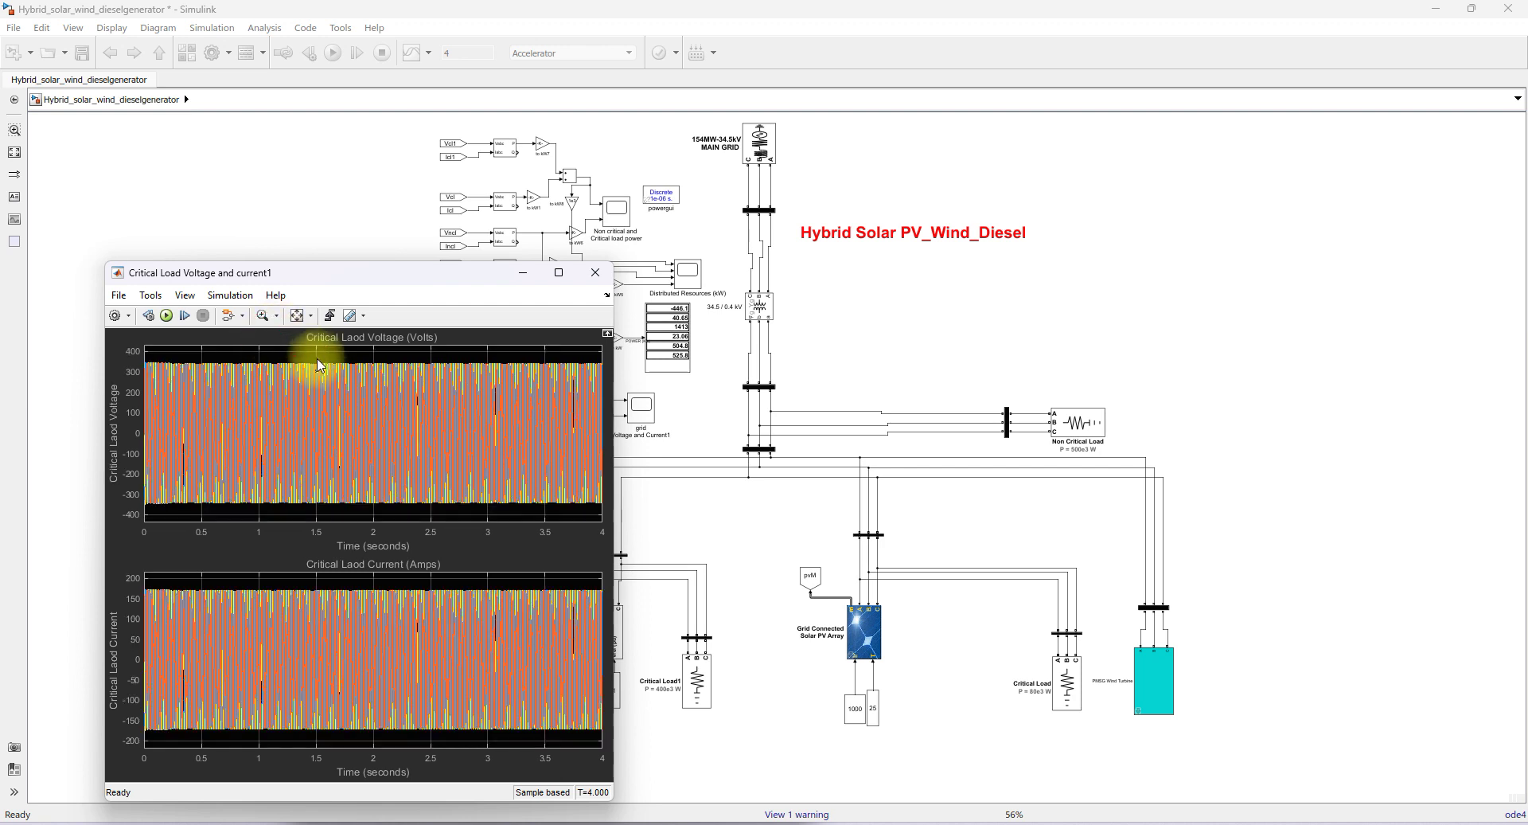
{"action": "left_click_drag", "start_coordinate": [299, 358], "coordinate": [319, 357]}
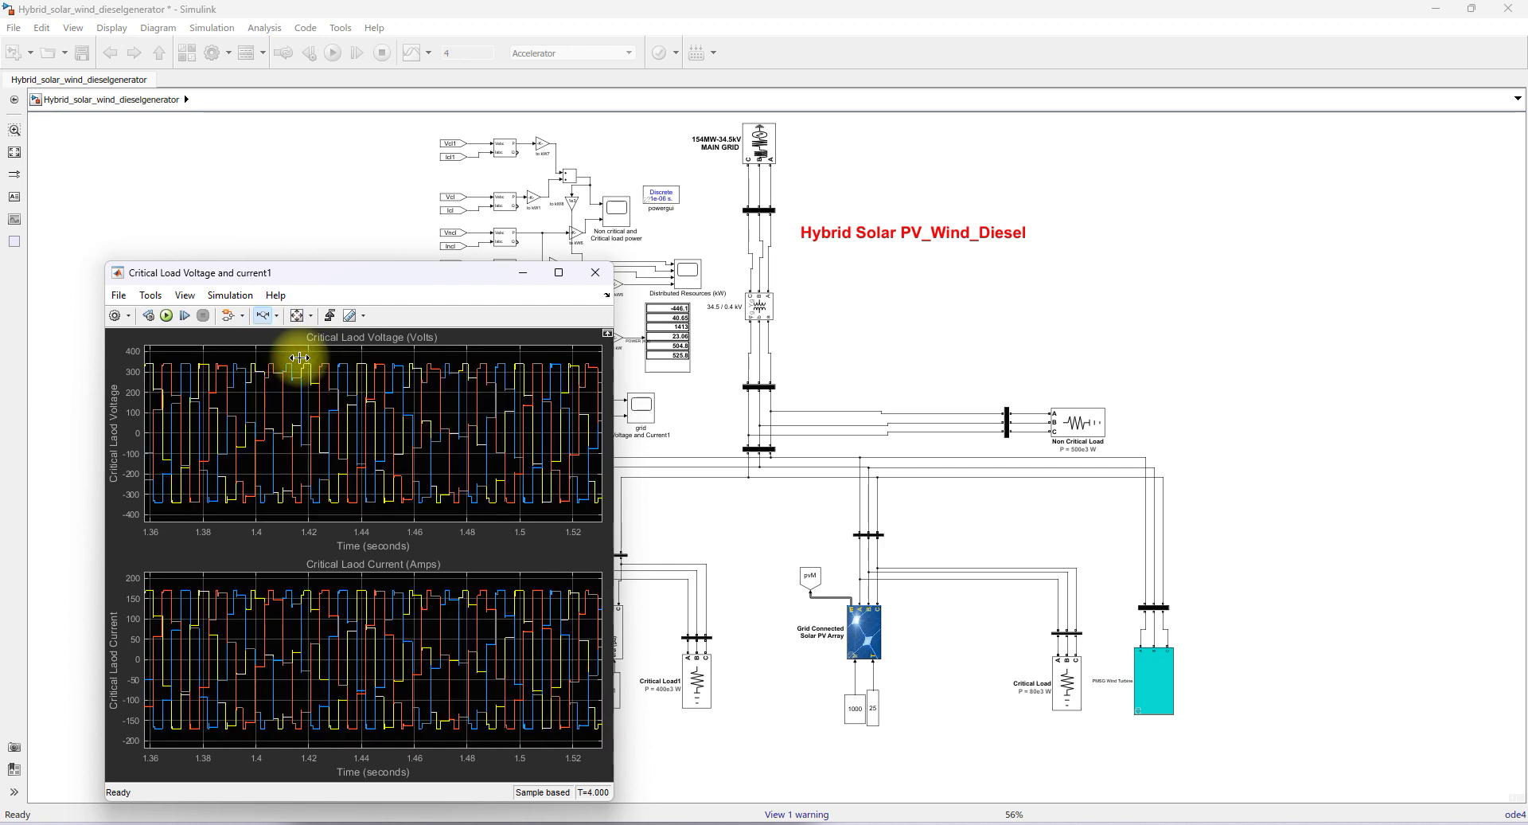
{"action": "left_click", "coordinate": [645, 404]}
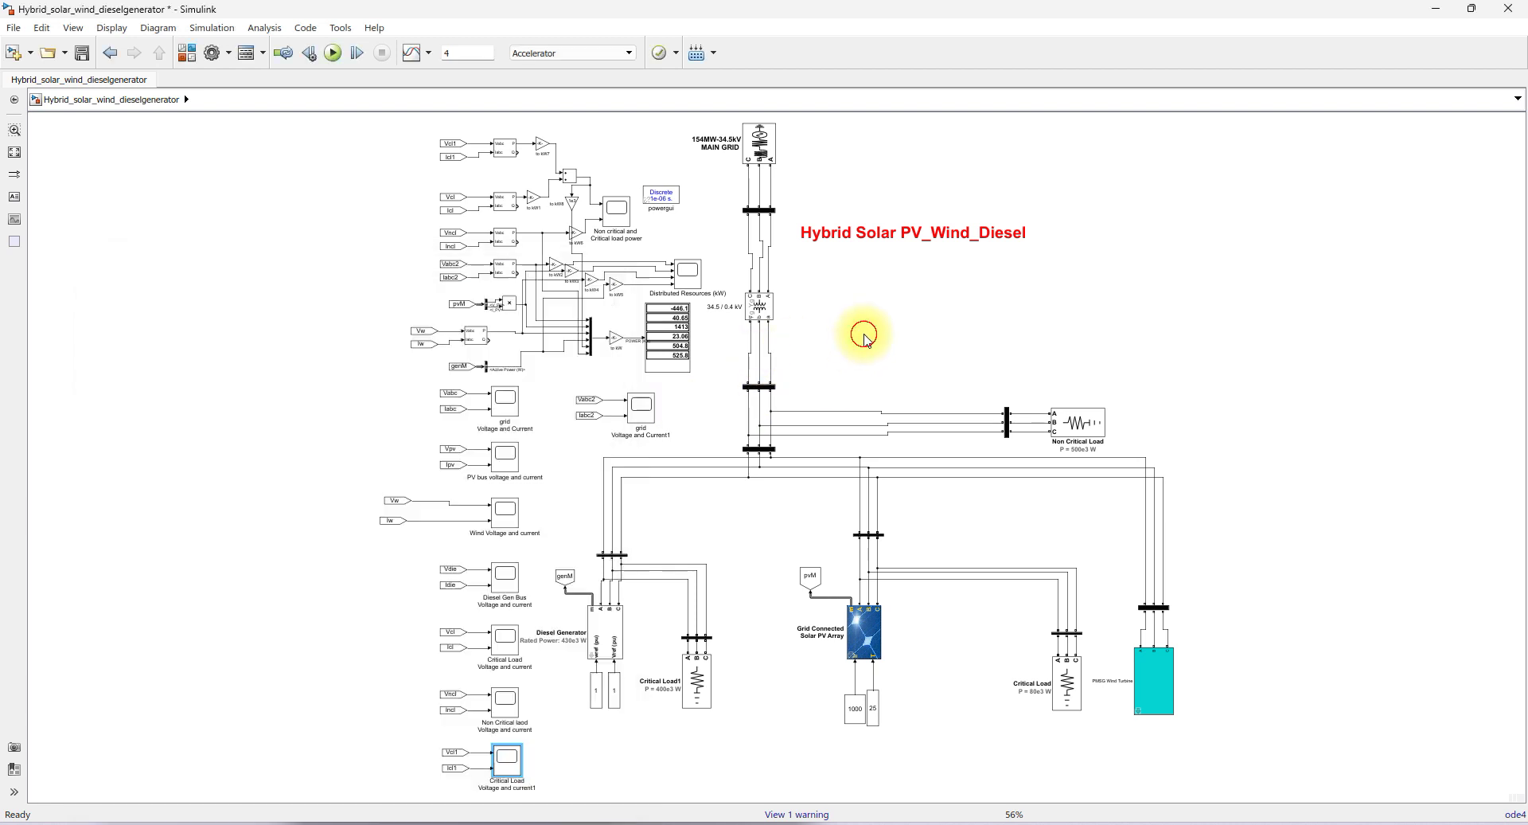
- Zoom the grid Voltage and Current1 plots along time to 3.05–3.3 s
{"action": "double_click", "coordinate": [644, 404]}
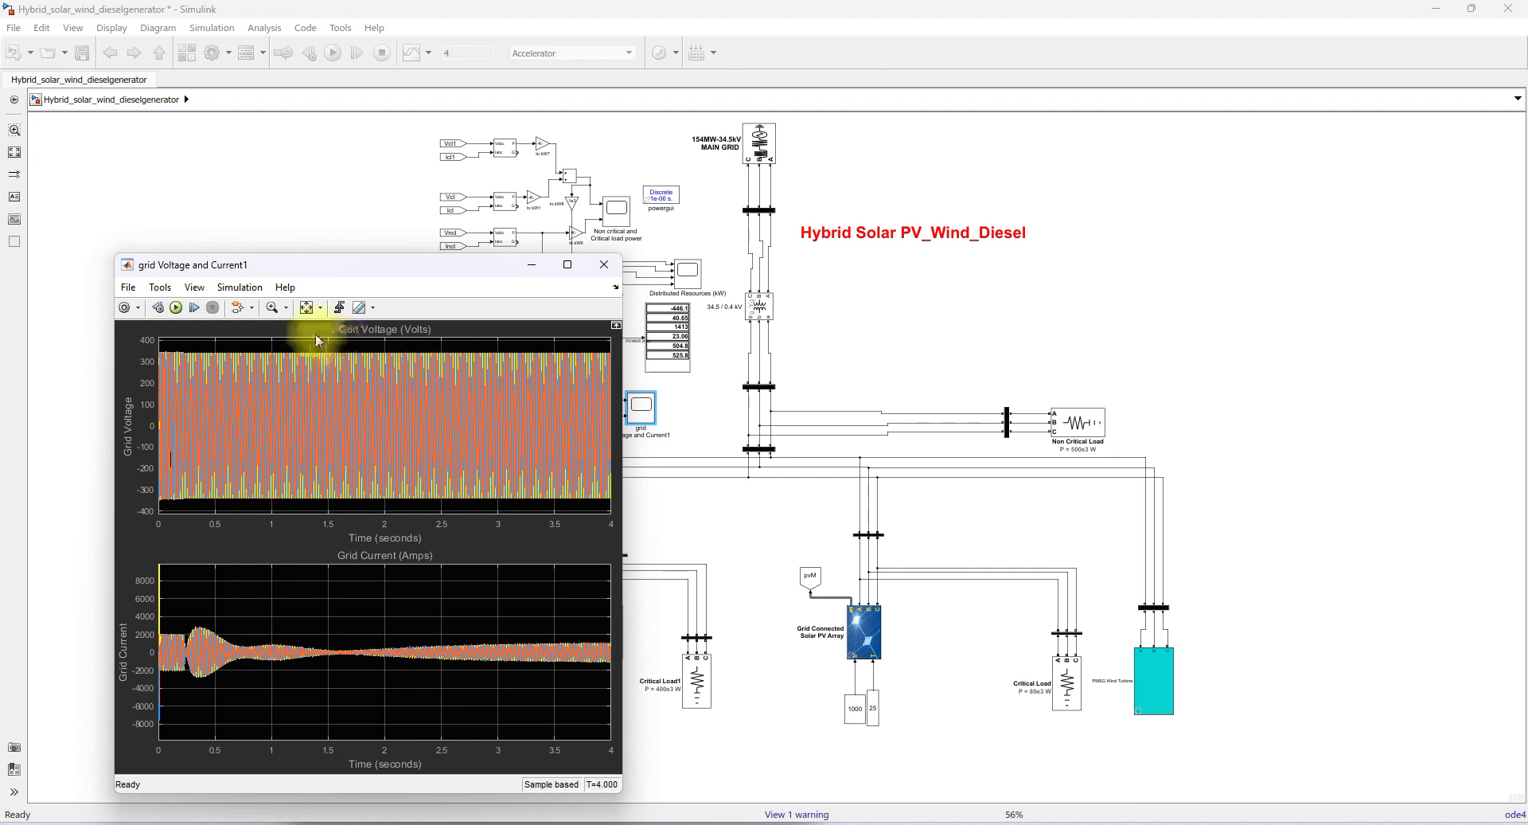
{"action": "left_click", "coordinate": [286, 307]}
{"action": "left_click", "coordinate": [279, 348]}
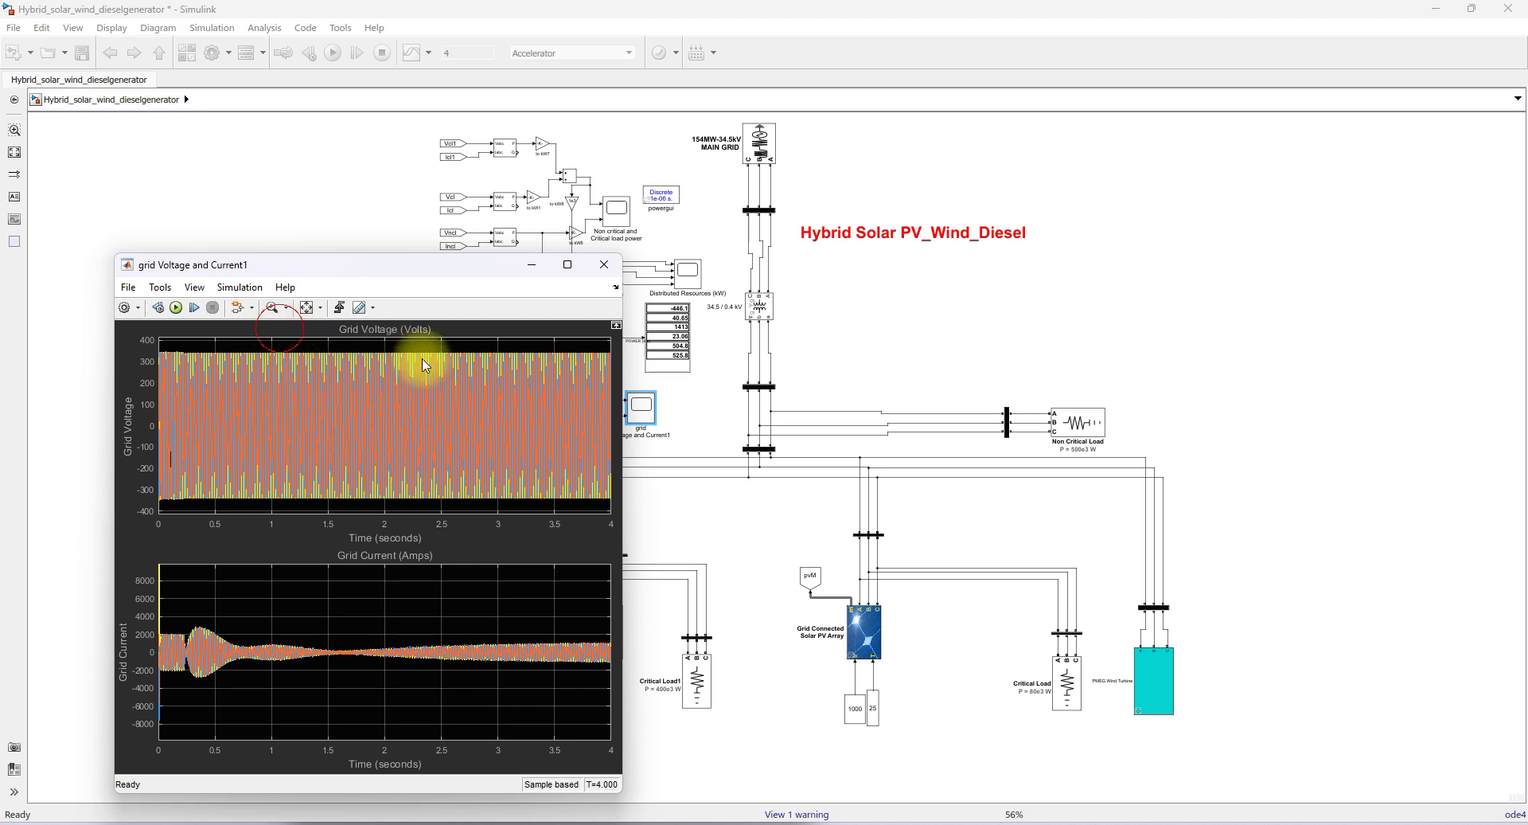
{"action": "left_click_drag", "start_coordinate": [504, 350], "coordinate": [532, 350]}
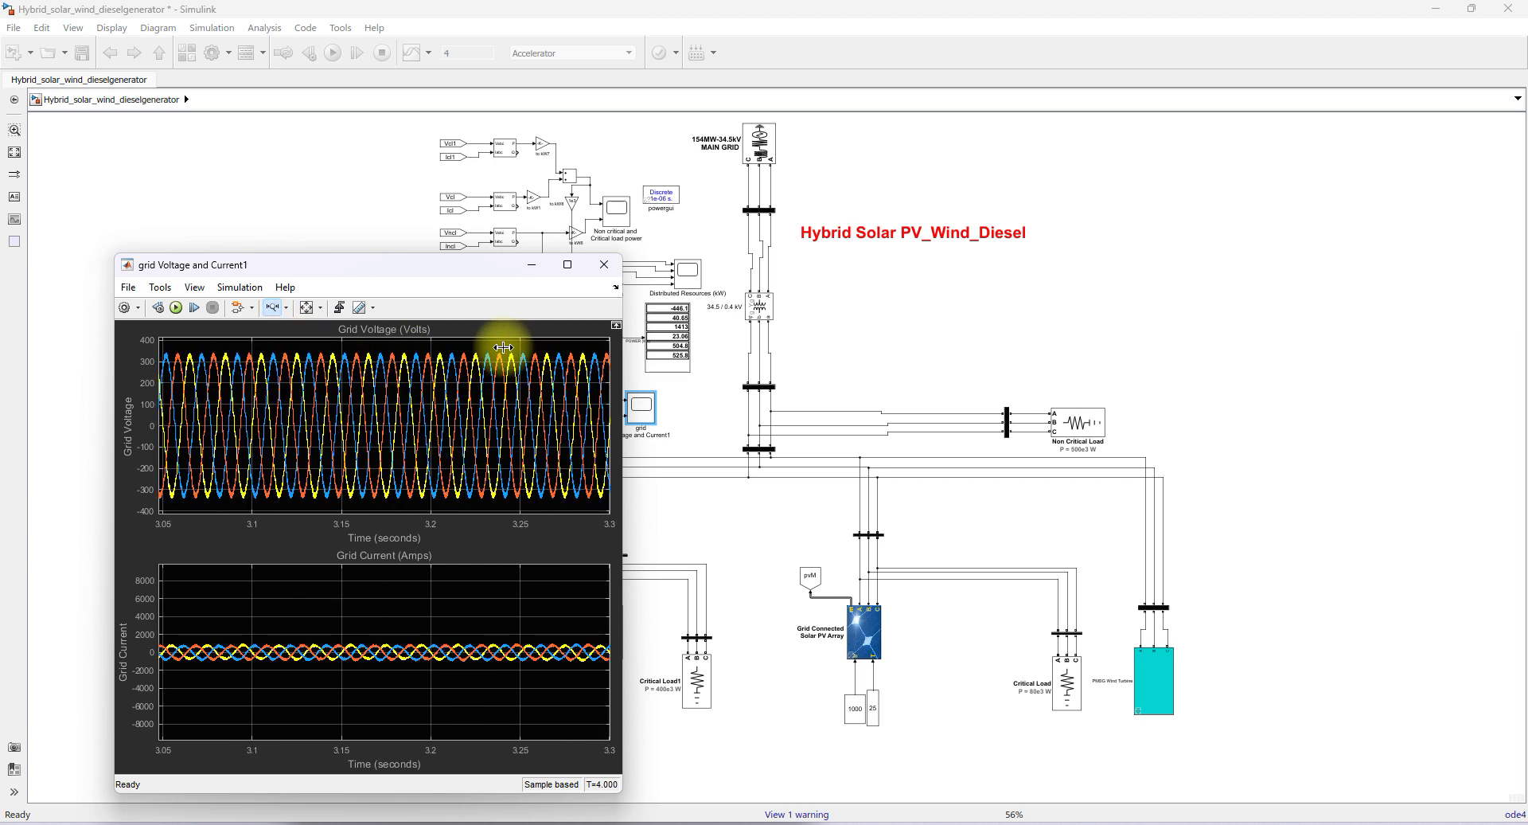
{"action": "left_click", "coordinate": [863, 318]}
- Open the critical and non-critical load power scope, both near 500 kW
{"action": "left_click", "coordinate": [614, 224]}
{"action": "double_click", "coordinate": [614, 225]}
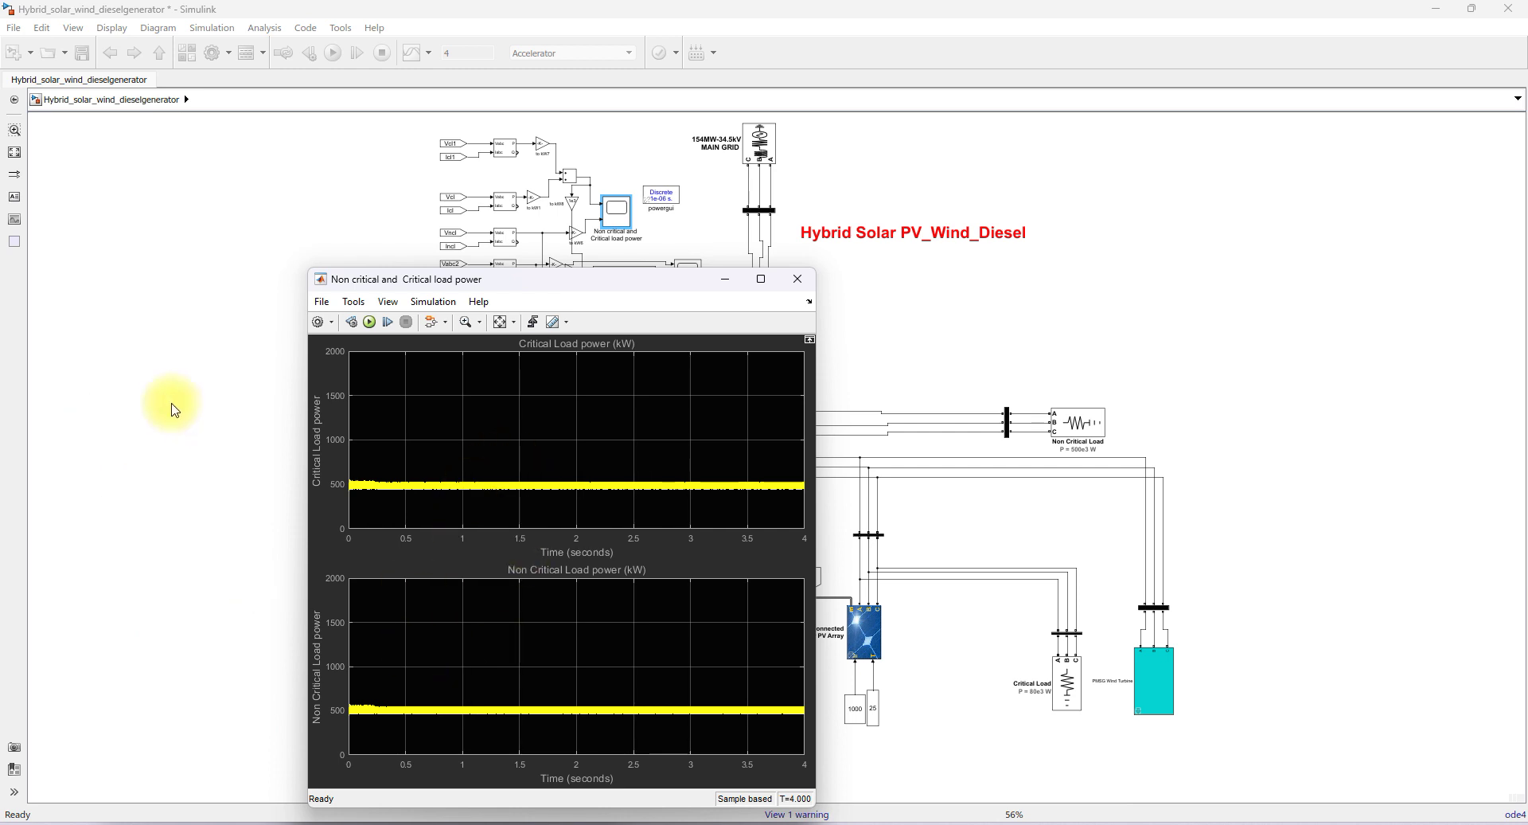
{"action": "left_click", "coordinate": [902, 316]}
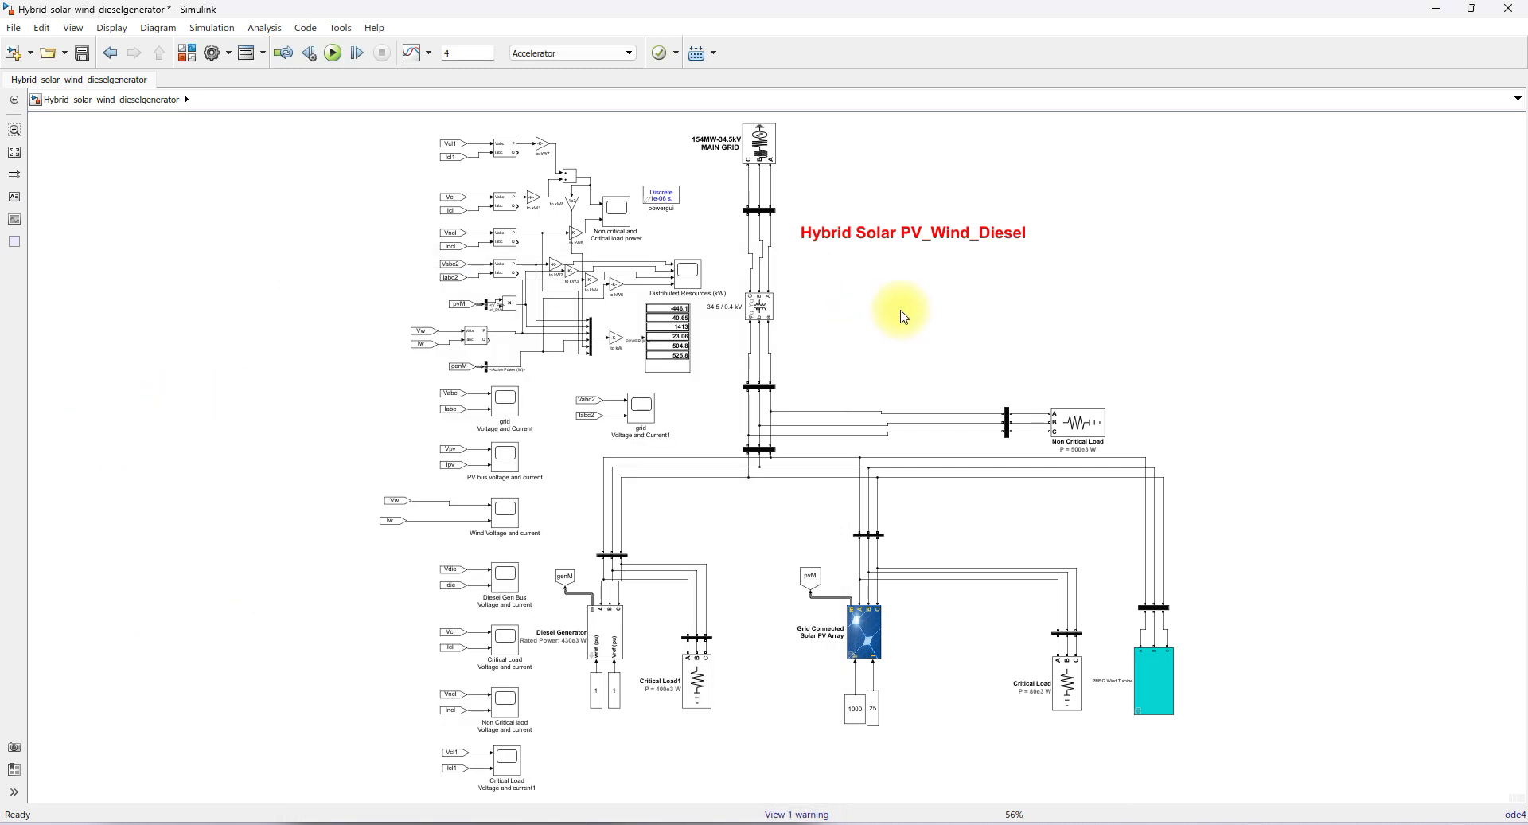